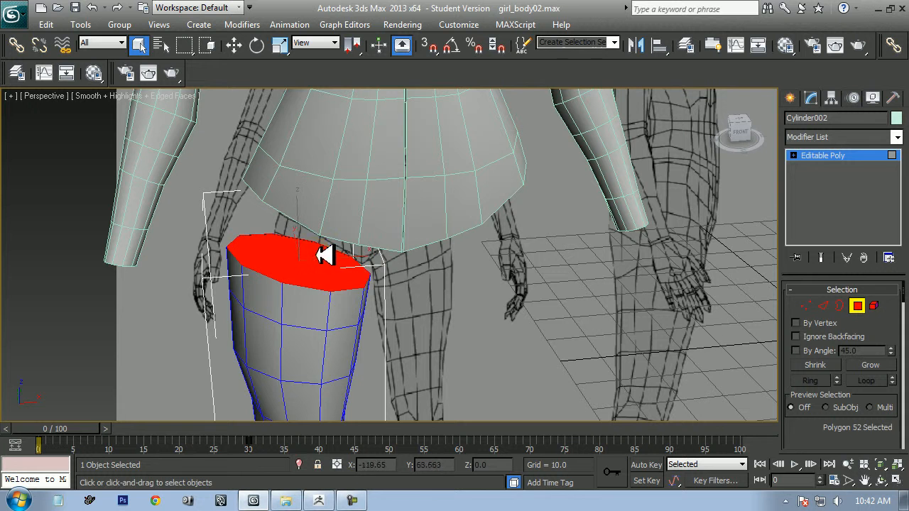
Delete the cap polygon on top of the thigh cylinder and select the border of the resulting opening
key("Delete")
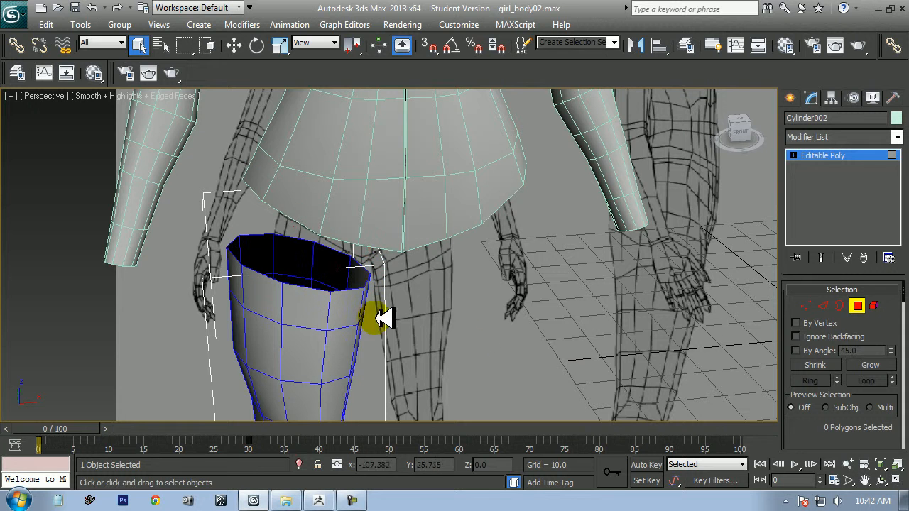
left_click(840, 306)
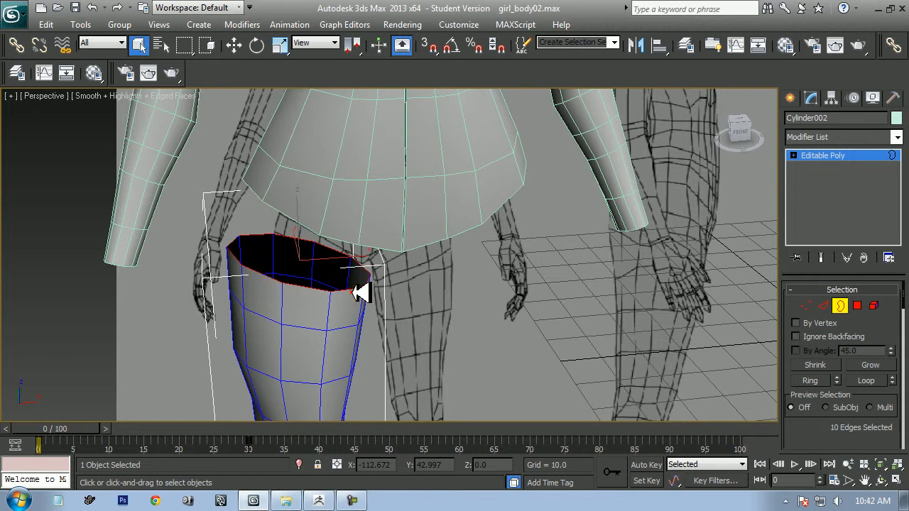
middle_click_drag(437, 288, 425, 319)
left_click(880, 480)
left_click_drag(401, 275, 388, 211)
right_click(411, 162)
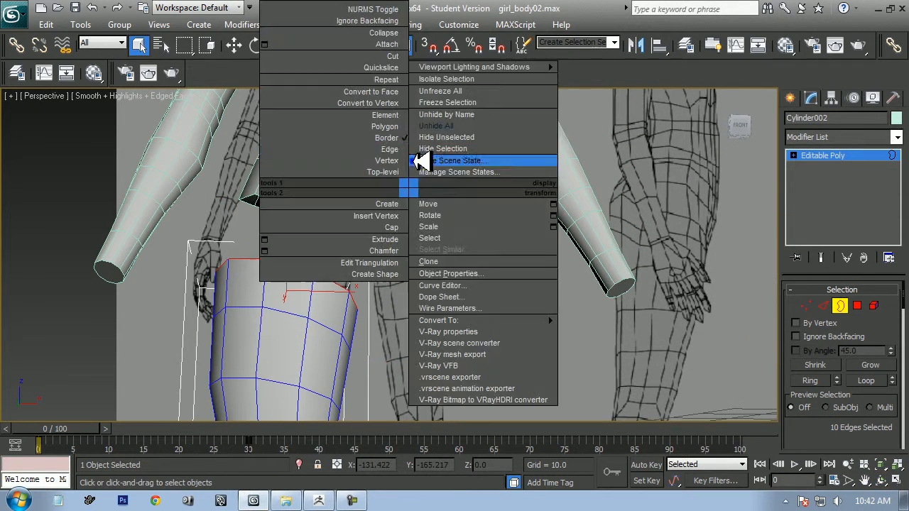
left_click(376, 177)
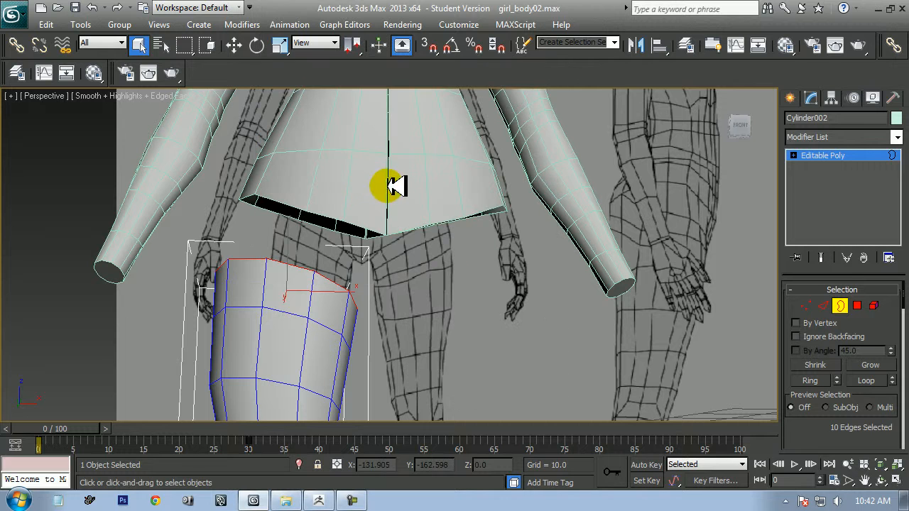
Attach the leg cylinder to the torso's Editable Poly, beneath its Symmetry modifier
left_click(815, 157)
left_click(355, 162)
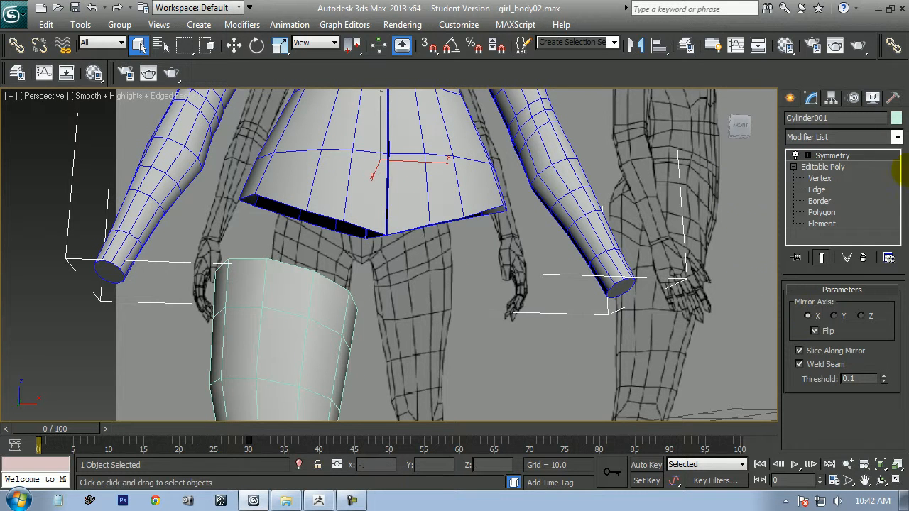
left_click(865, 166)
right_click(375, 188)
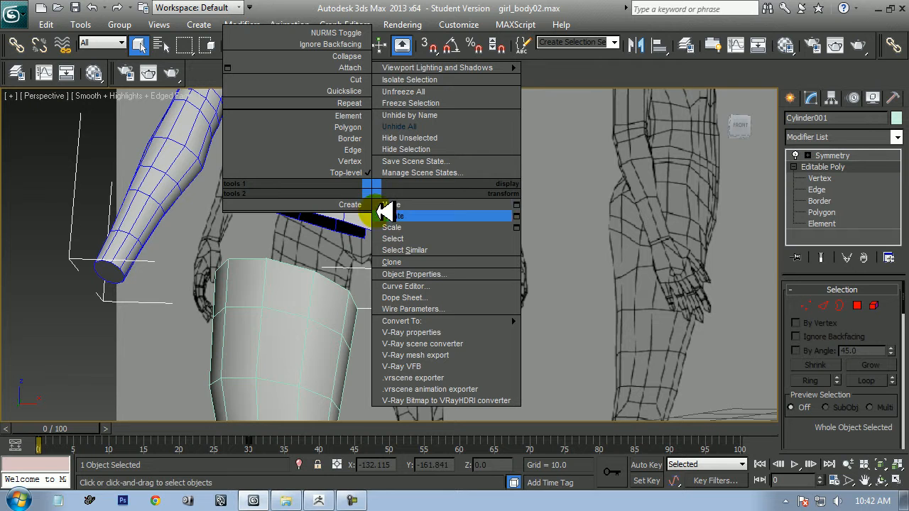
left_click(345, 67)
left_click(319, 293)
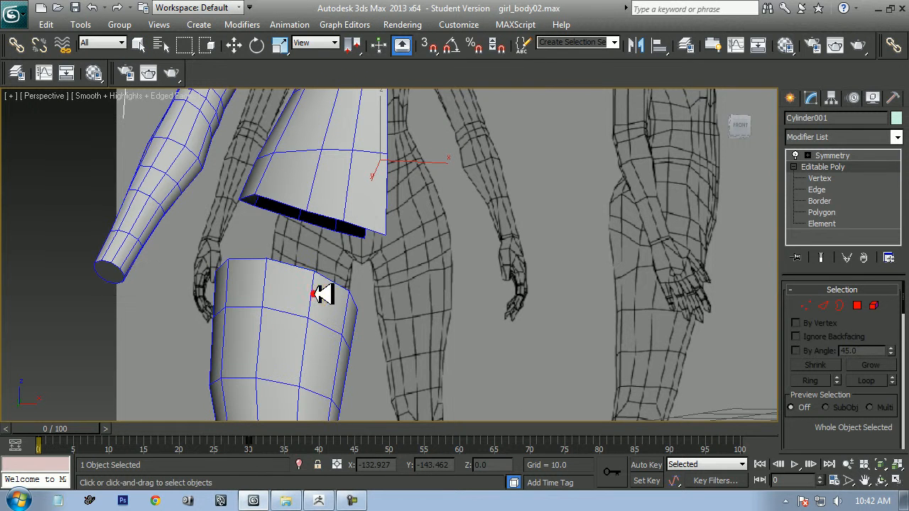
left_click(821, 257)
left_click(821, 258)
Bridge the front and back edges beside the centerline at the torso's lower opening to form a crotch strip
left_click(825, 306)
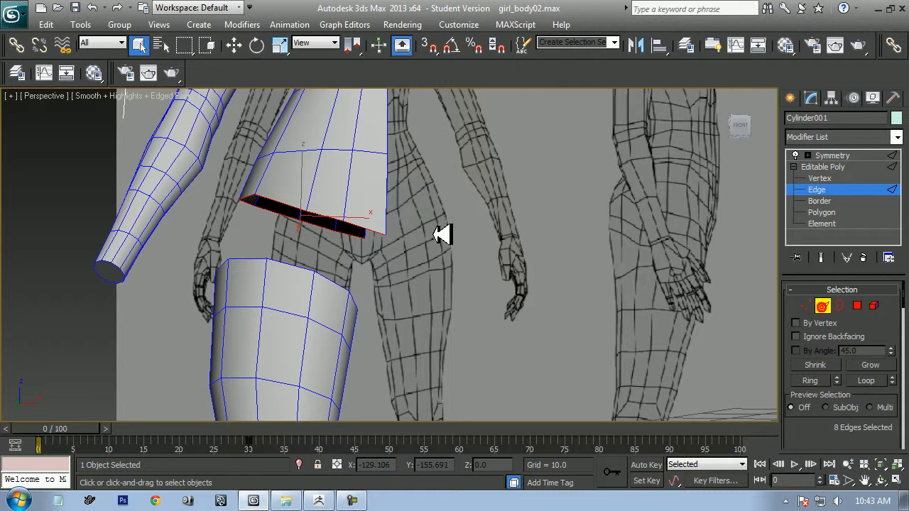
scroll(455, 252, "up", 3)
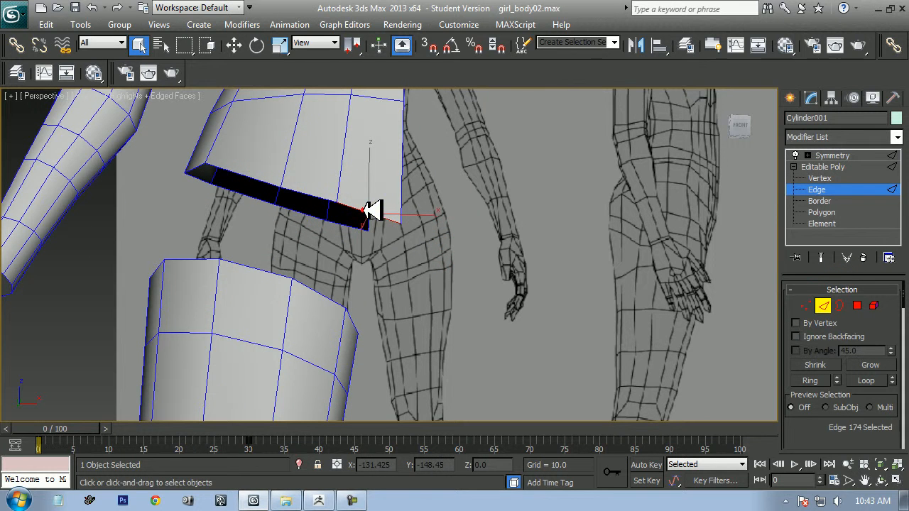
double_click(348, 226)
left_click(451, 264)
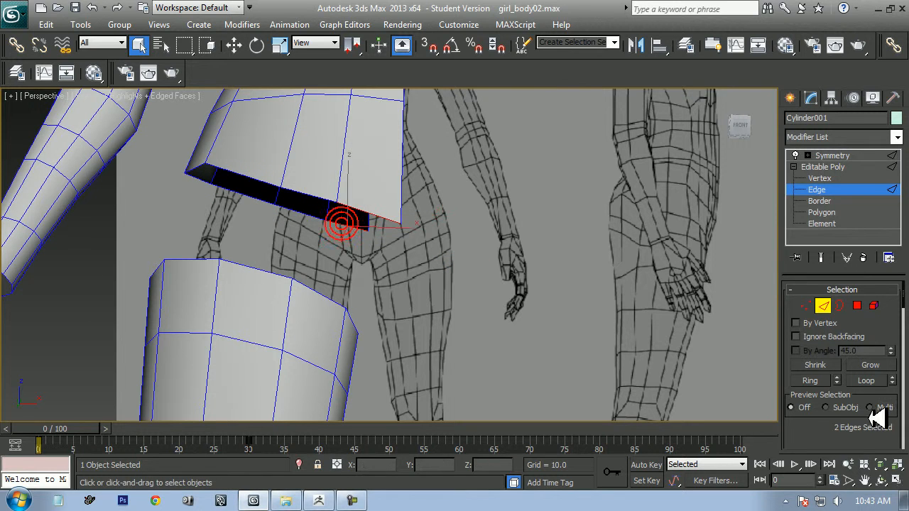
left_click_drag(833, 435, 840, 369)
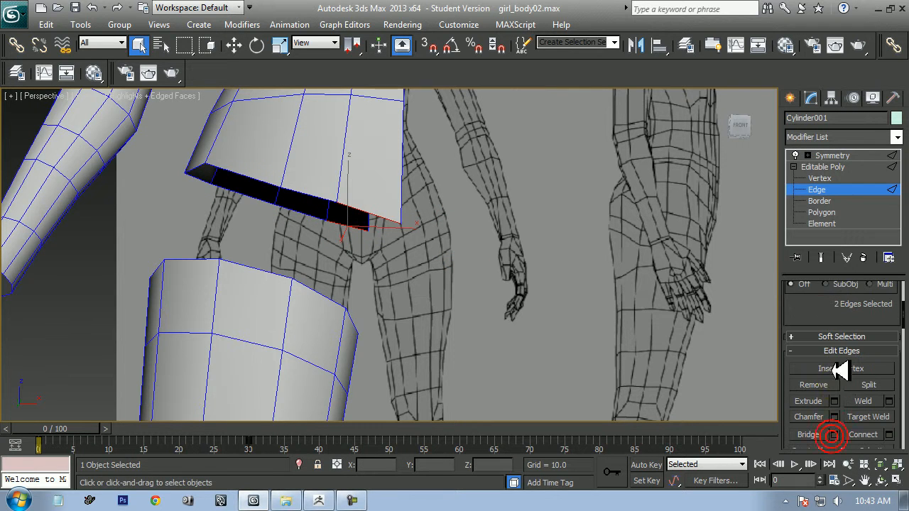
left_click(833, 434)
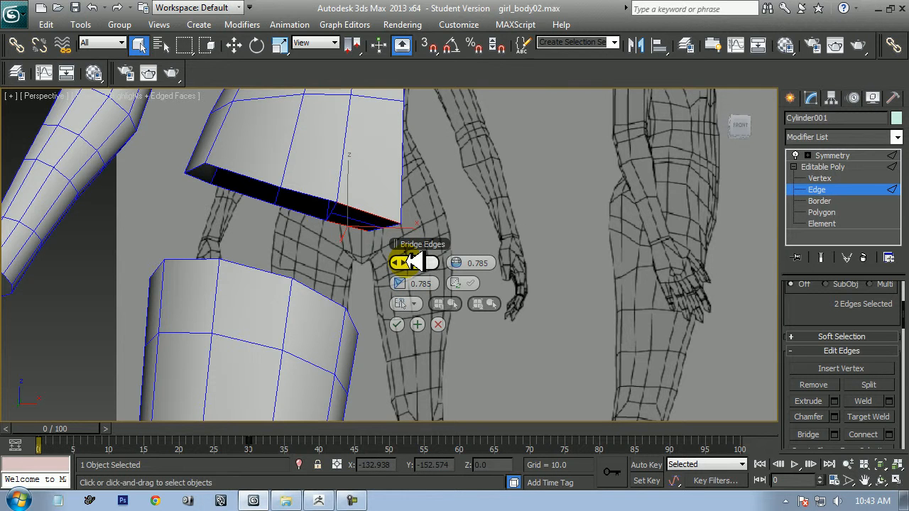
left_click(397, 323)
Examine the bridged crotch strip from below and select the leg opening's border to check its edge count
middle_click_drag(405, 320, 666, 339, "alt")
left_click(879, 481)
left_click_drag(511, 310, 404, 284)
right_click(404, 285)
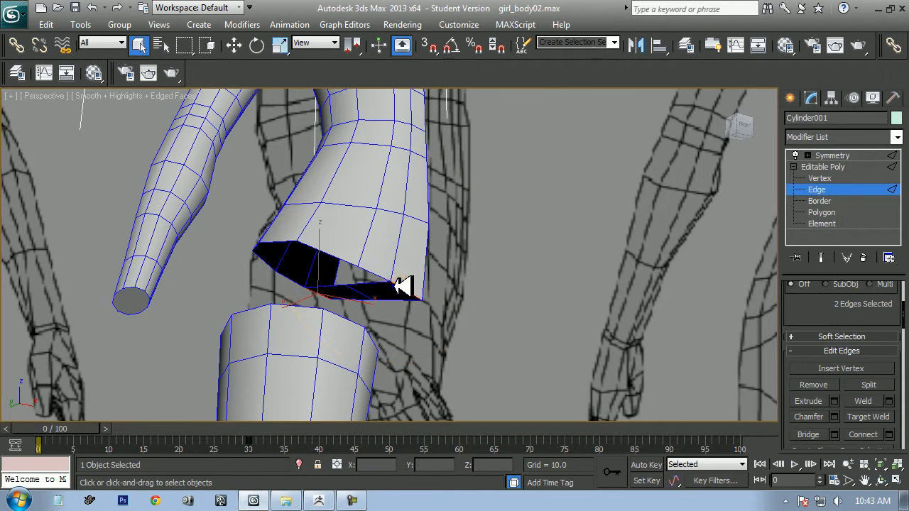
left_click(823, 202)
left_click(365, 261)
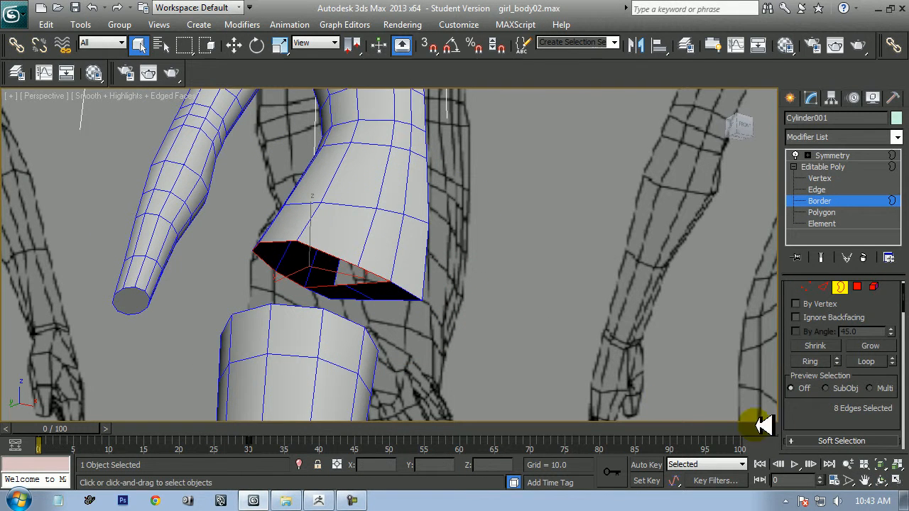
middle_click_drag(474, 343, 481, 288)
scroll(525, 294, "up", 5)
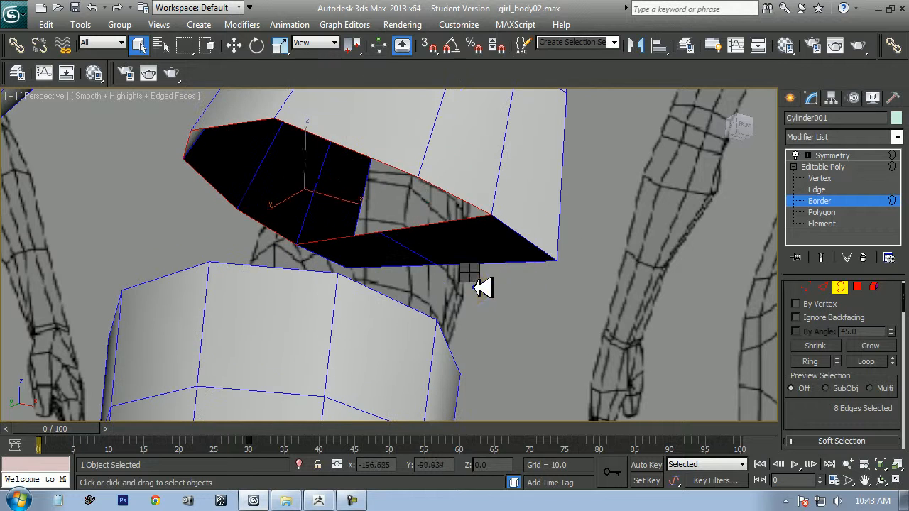
Move the middle edge of the crotch strip down in the Left view to about Z 34.2
key("w")
left_click(823, 286)
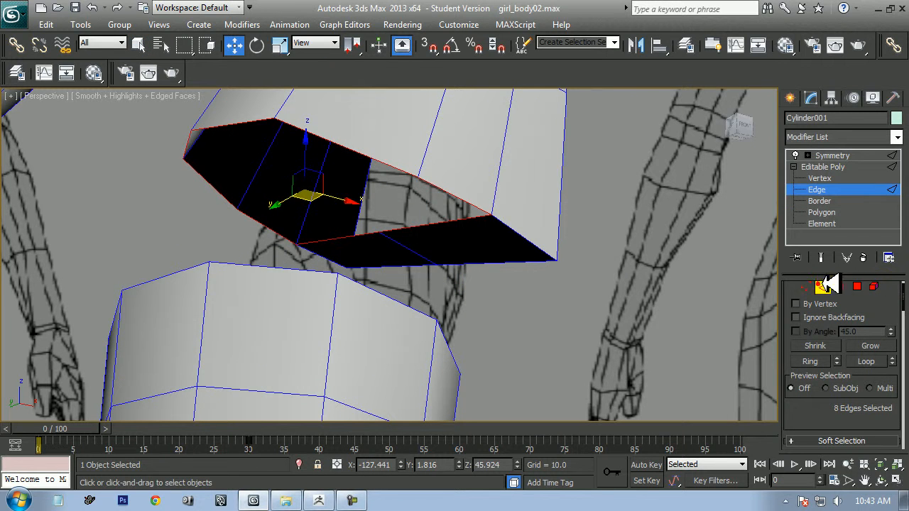
left_click(417, 252)
key("l")
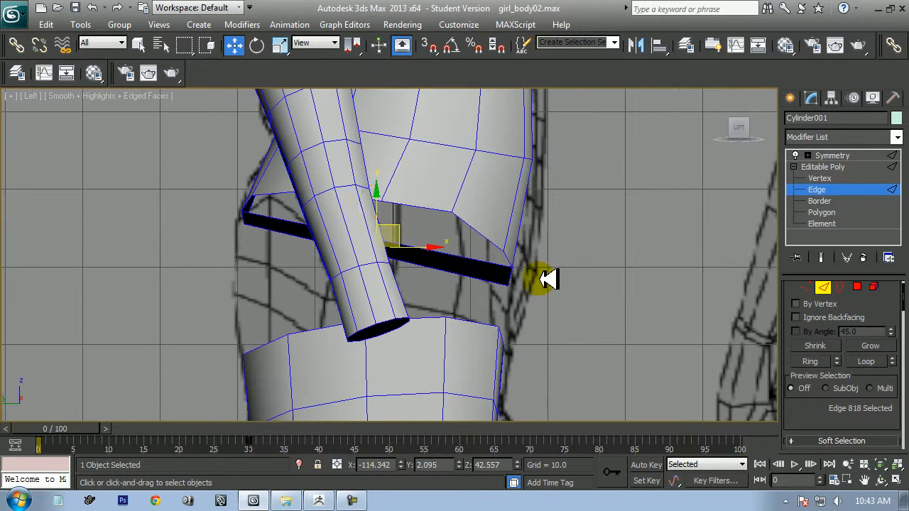
left_click_drag(376, 213, 368, 265)
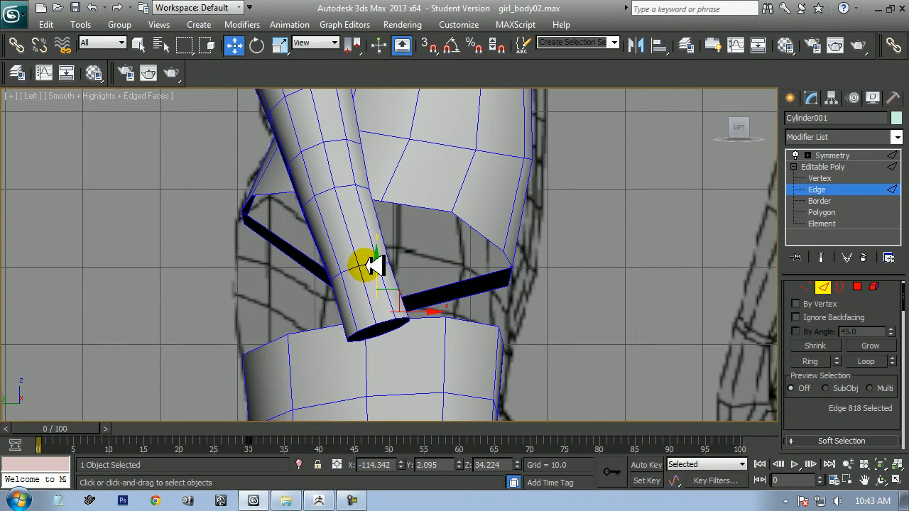
Lower the strip's middle edge straight down in the Front view to the reference crotch, at about Z 22.7
key("f")
middle_click_drag(512, 299, 530, 339)
scroll(384, 256, "up", 2)
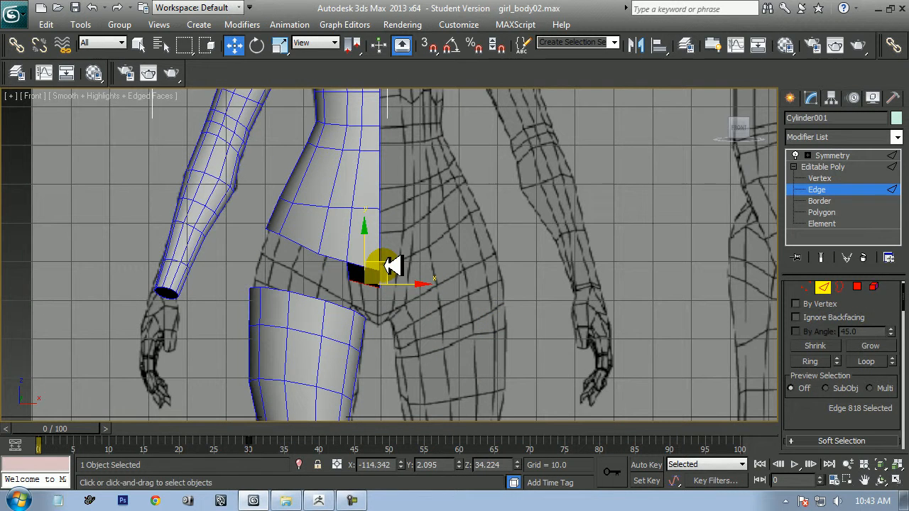
left_click_drag(385, 262, 390, 293)
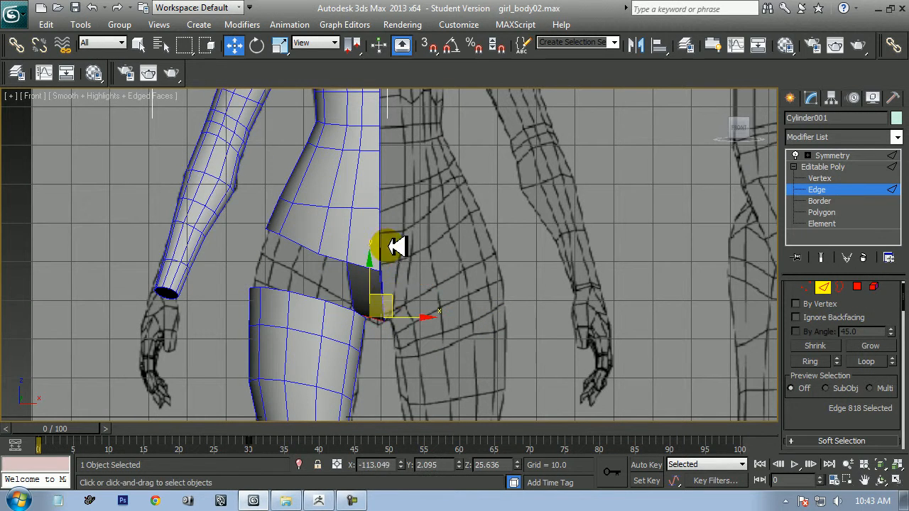
key("ctrl+z")
left_click_drag(371, 234, 370, 279)
Try to chamfer the lowered middle edge of the crotch strip by about 11 with one segment
key("p")
middle_click_drag(437, 279, 503, 258)
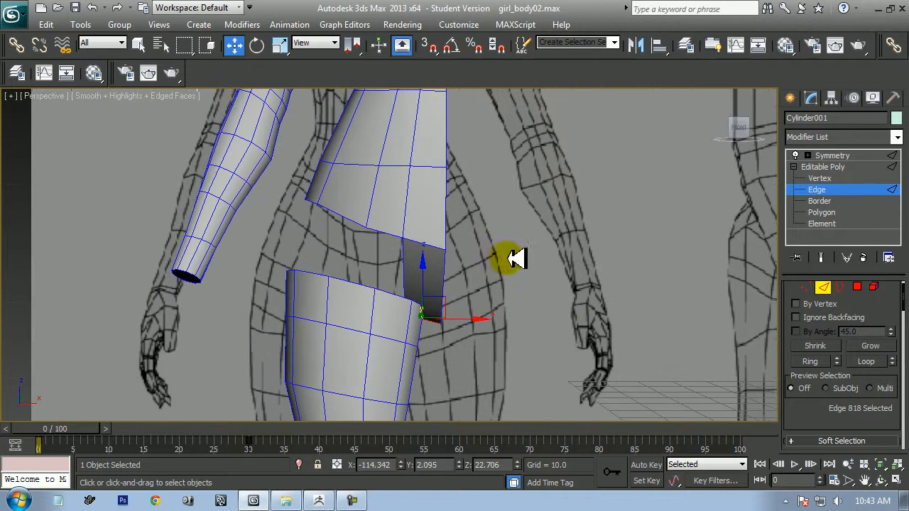
left_click(882, 481)
left_click_drag(386, 281, 324, 300)
key("w")
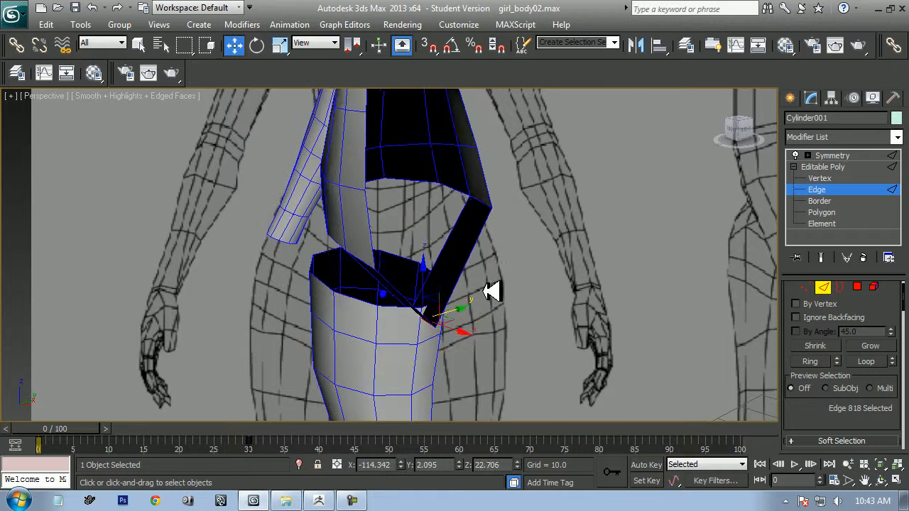
right_click(477, 290)
left_click(334, 358)
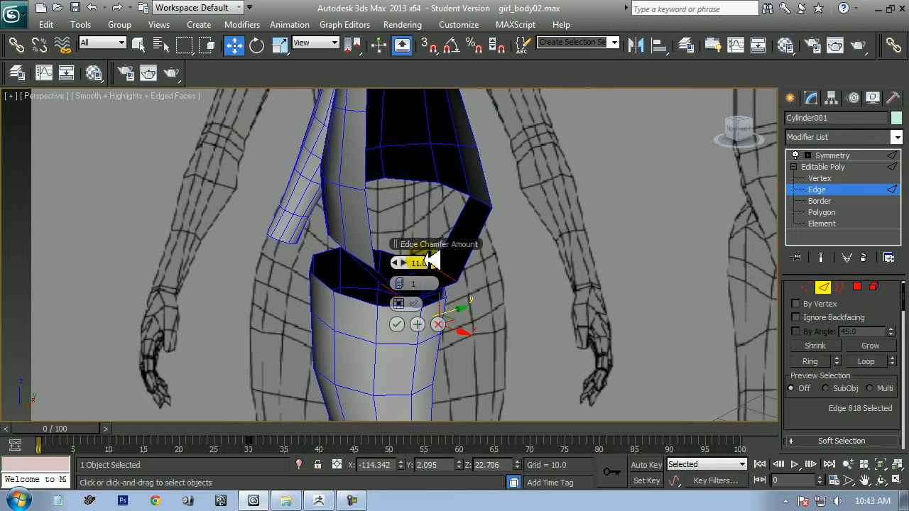
left_click(398, 323)
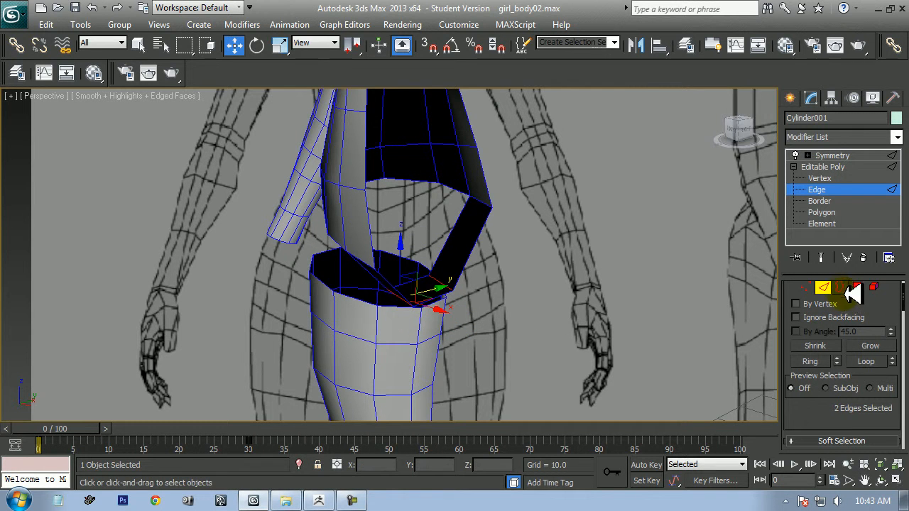
Select the leg opening's border to check its edge count, and undo the chamfer
left_click(840, 287)
left_click(454, 230)
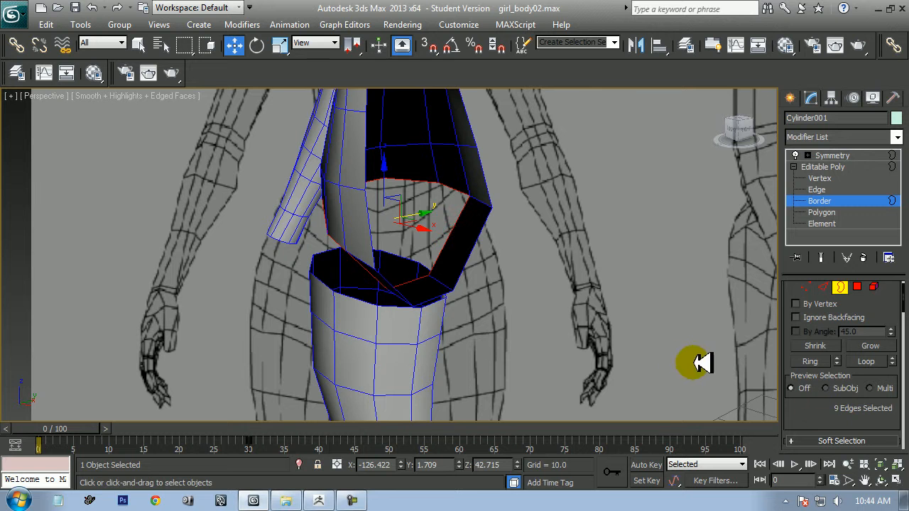
key("ctrl+z")
key("ctrl+z")
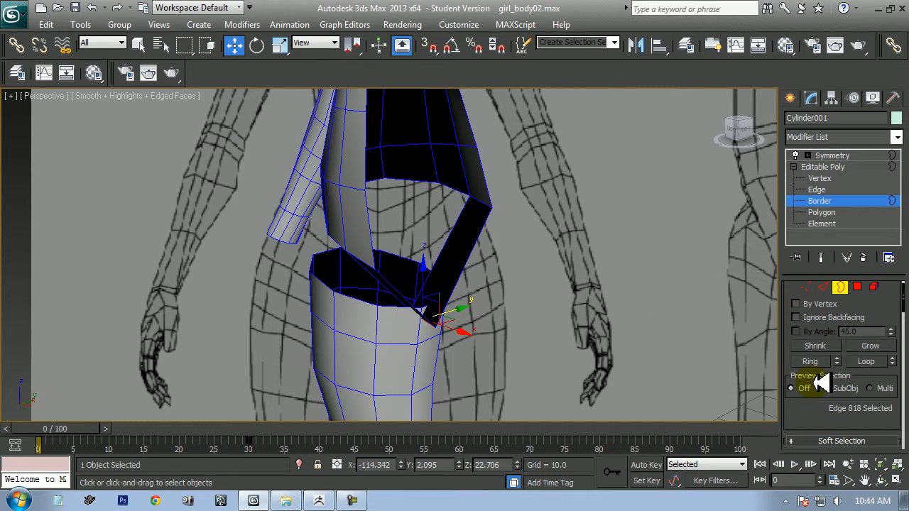
Chamfer the crotch strip's lowered middle edge by about 15.87 with 2 segments
right_click(630, 298)
left_click(478, 333)
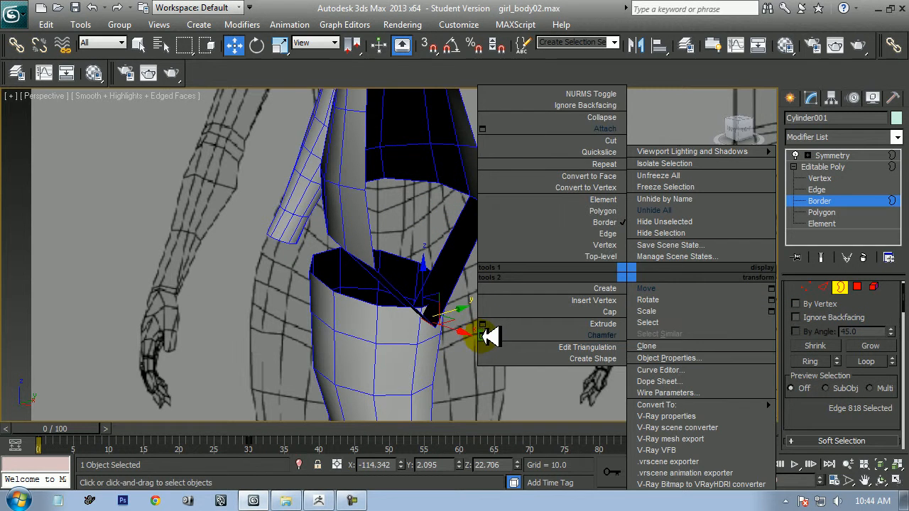
left_click(419, 263)
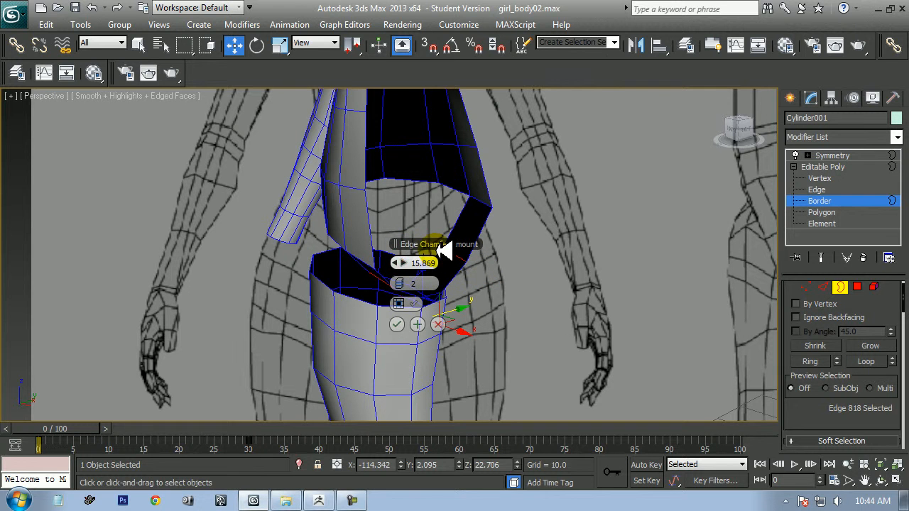
left_click(397, 325)
middle_click_drag(509, 299, 453, 302)
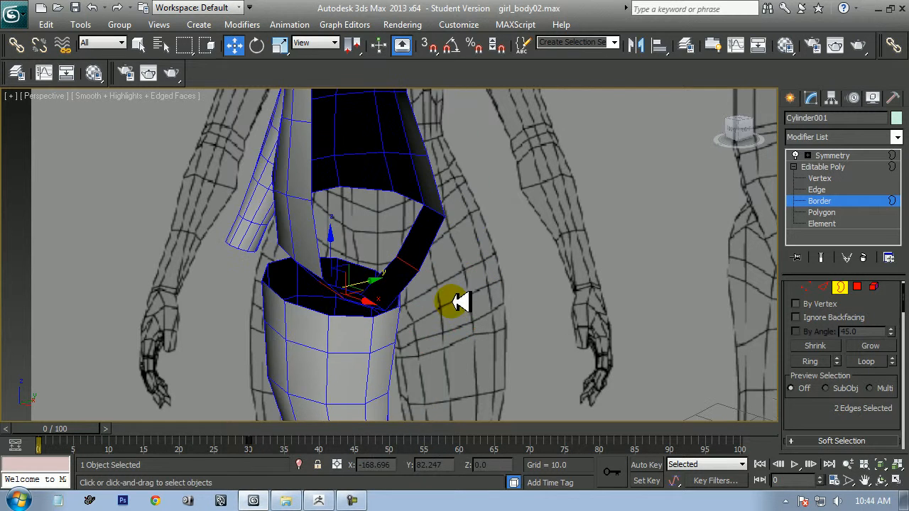
Move the front cross edge of the chamfered crotch strip forward and down to about Y -11.3, Z 28.8
key("f")
scroll(475, 298, "up", 4)
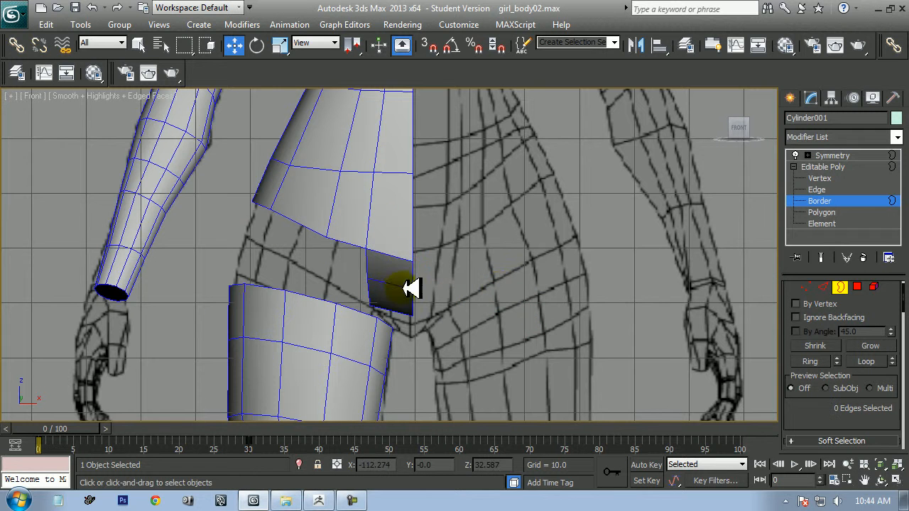
left_click(822, 287)
left_click(408, 287)
middle_click_drag(465, 276, 500, 256)
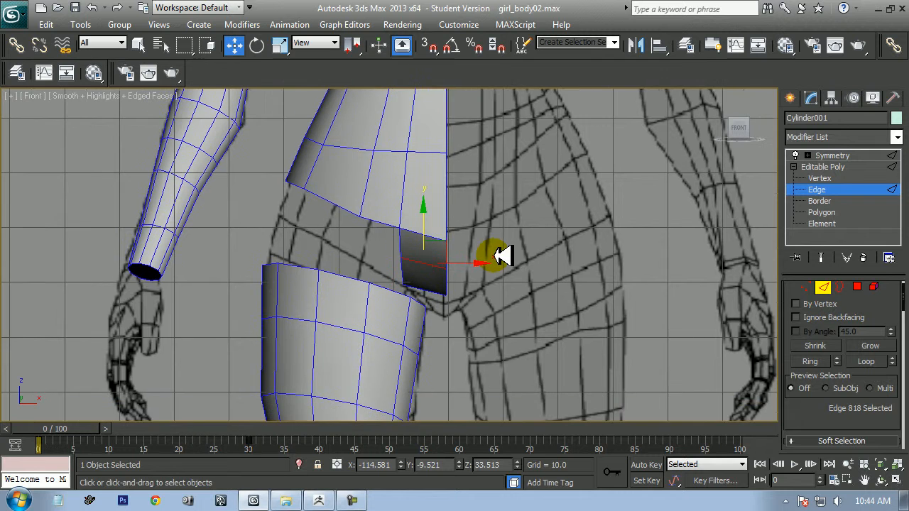
key("l")
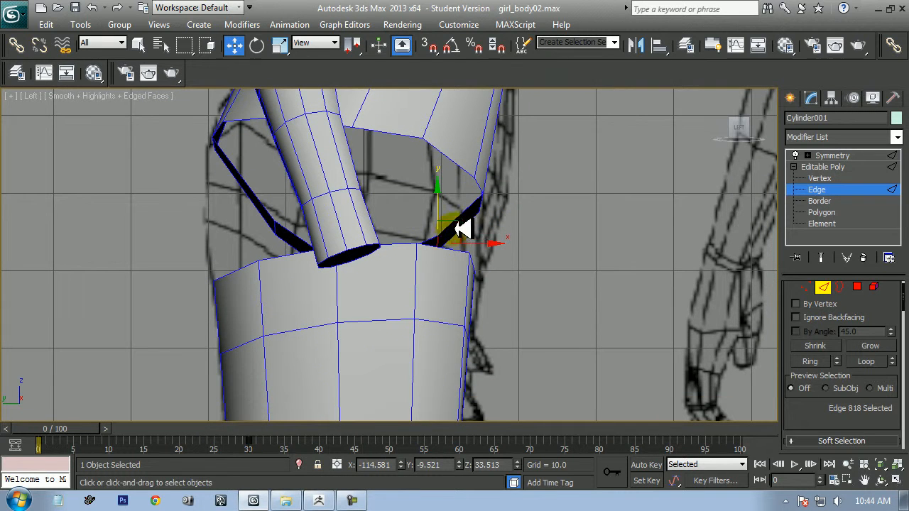
middle_click_drag(480, 255, 625, 270)
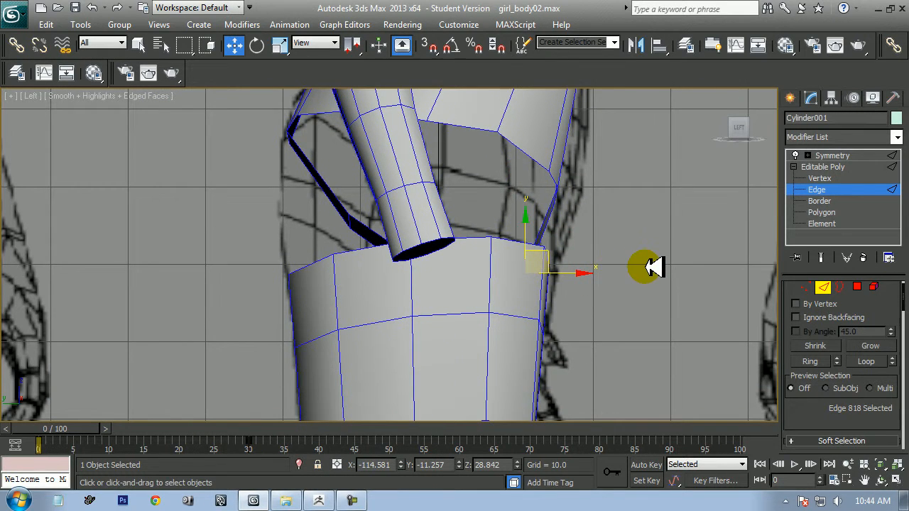
Lower the crotch strip's two bottom vertices onto the reference crotch, to about Y -4.9, Z 24.6
key("f")
middle_click_drag(443, 263, 439, 257)
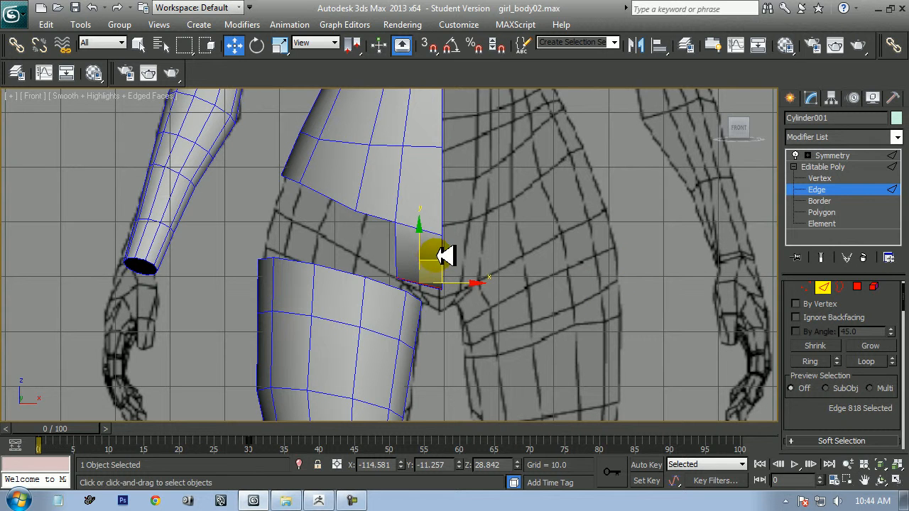
left_click(807, 286)
left_click_drag(425, 292, 485, 335)
scroll(425, 288, "up", 5)
middle_click_drag(477, 329, 431, 284)
key("p")
scroll(477, 282, "down", 3)
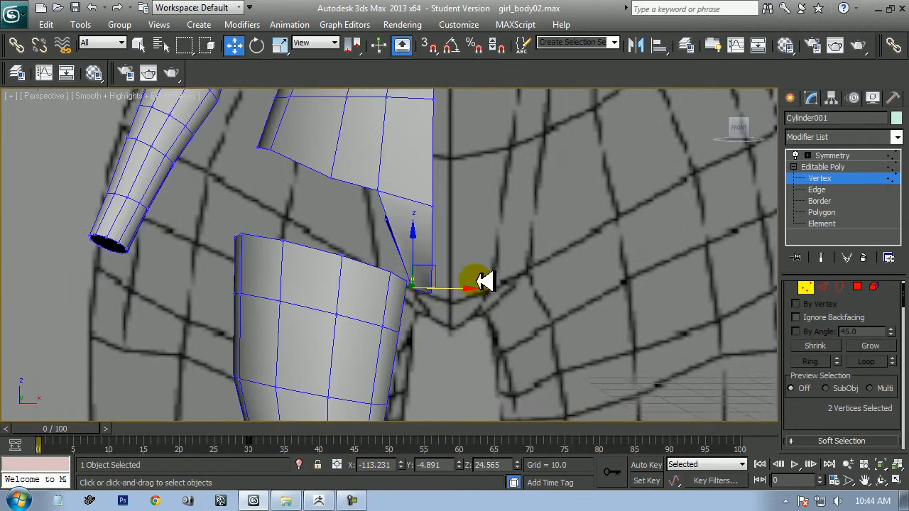
Select the two vertices of the crotch strip's rear cross edge and move them back and down to about Y 14.8, Z 33.0
left_click(880, 480)
left_click_drag(497, 254, 424, 257)
right_click(424, 257)
left_click(370, 196)
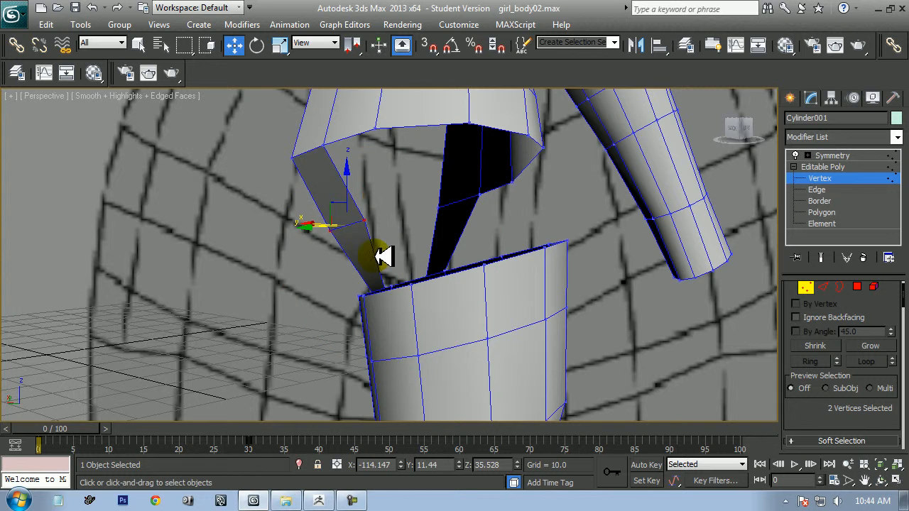
key("f")
key("l")
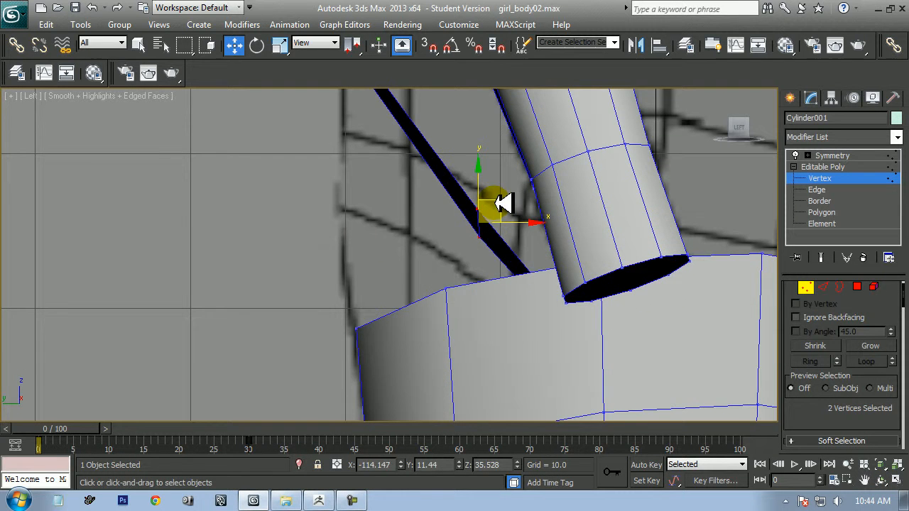
left_click_drag(503, 204, 460, 236)
scroll(441, 243, "down", 4)
middle_click_drag(442, 243, 402, 277)
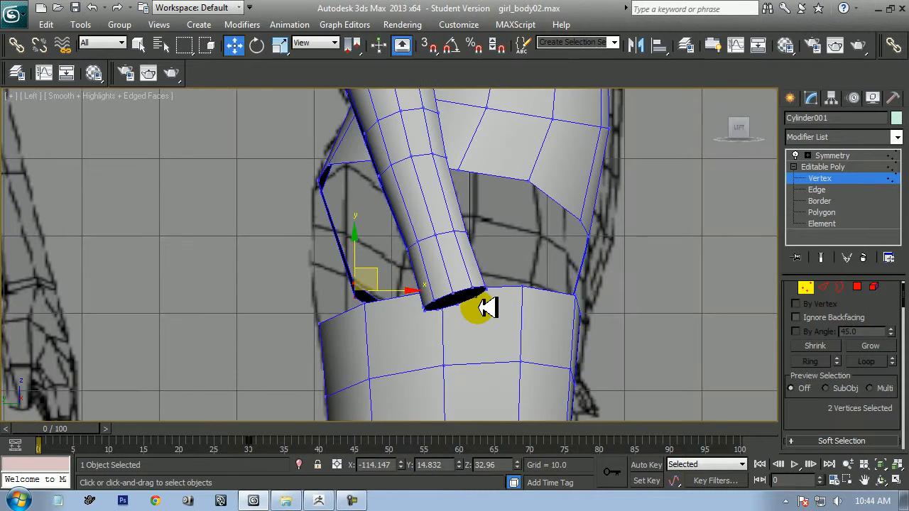
Refine the crotch strip's rear cross-edge vertices to about Y 15.3, Z 33.3
key("p")
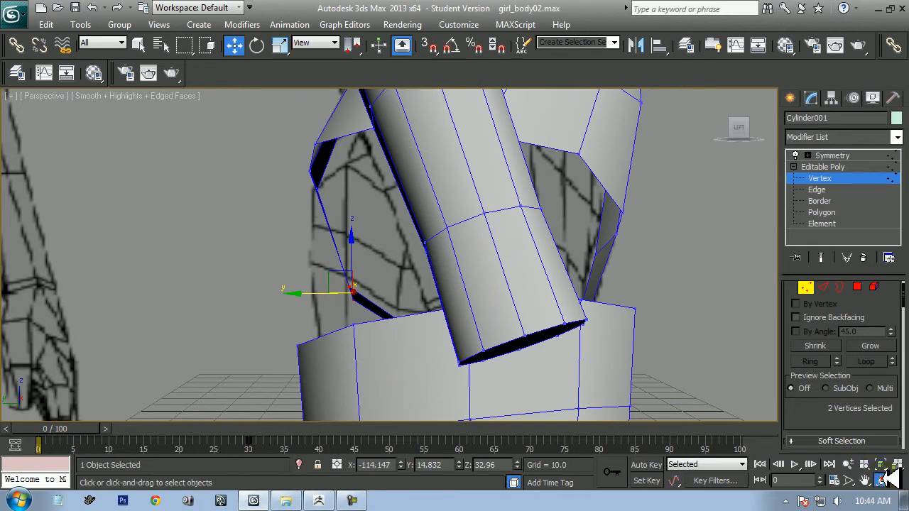
left_click(880, 481)
left_click_drag(414, 255, 422, 300)
key("w")
key("l")
middle_click_drag(474, 292, 469, 292)
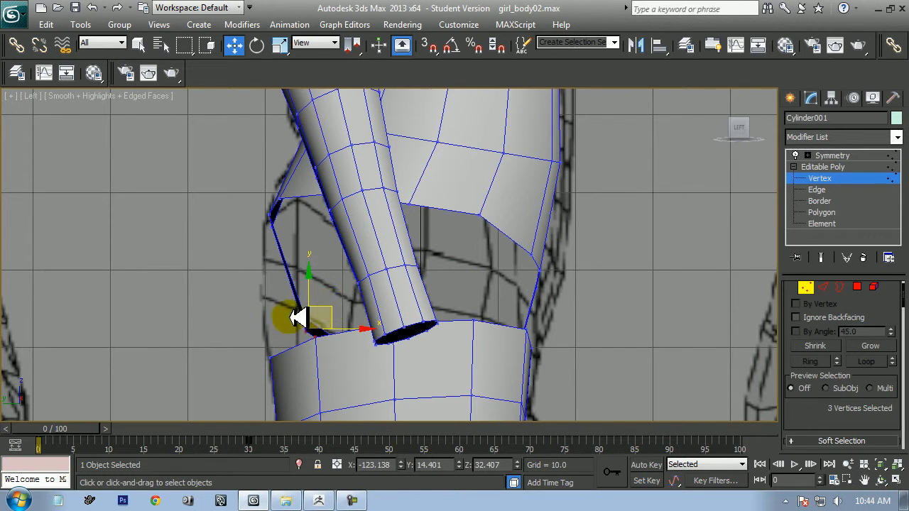
middle_click_drag(423, 307, 365, 276)
key("f")
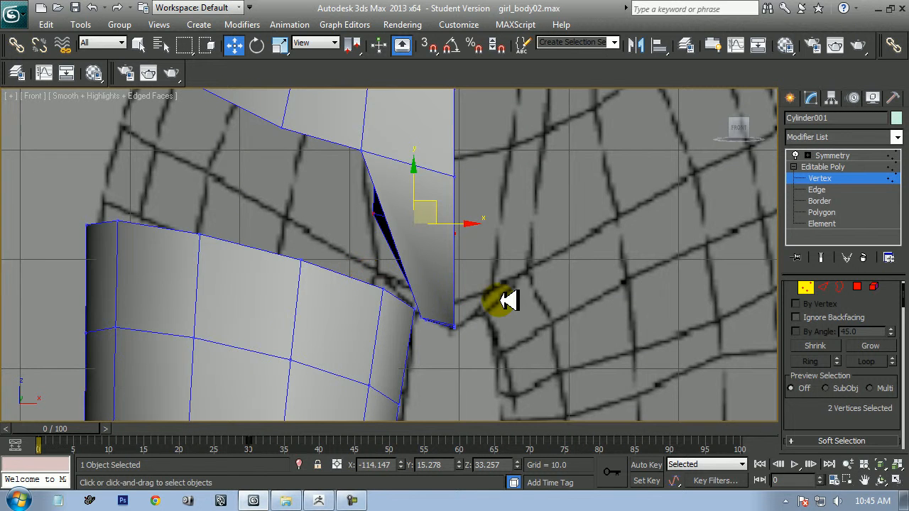
Select two neighbouring vertices of the crotch strip beside the leg opening and reposition them together
key("p")
left_click(881, 481)
left_click_drag(470, 285, 373, 291)
key("w")
left_click(279, 327)
left_click(279, 343, "ctrl")
left_click_drag(334, 331, 361, 305)
Bridge the border of the leg's top opening to the border of the torso's leg opening with 2 segments
left_click(883, 468)
left_click_drag(396, 280, 413, 283)
left_click(840, 287)
left_click(379, 123)
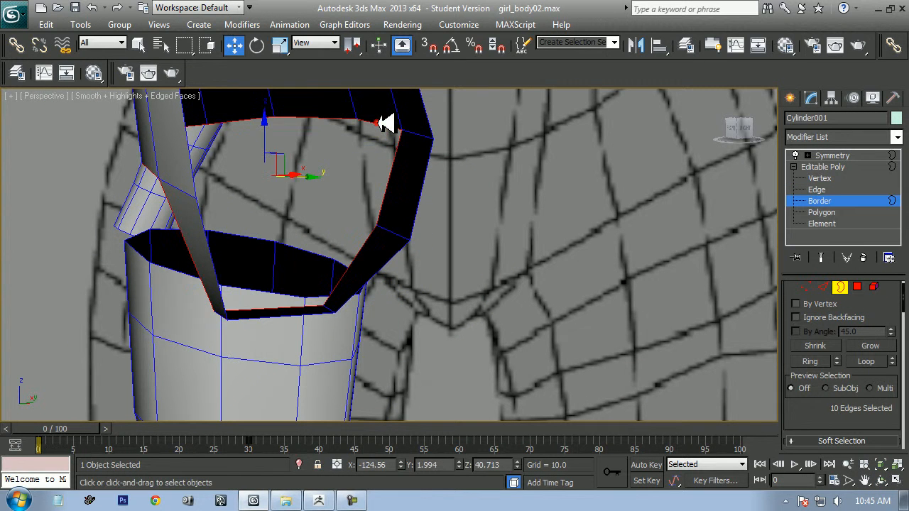
left_click(327, 260)
left_click(388, 126, "ctrl")
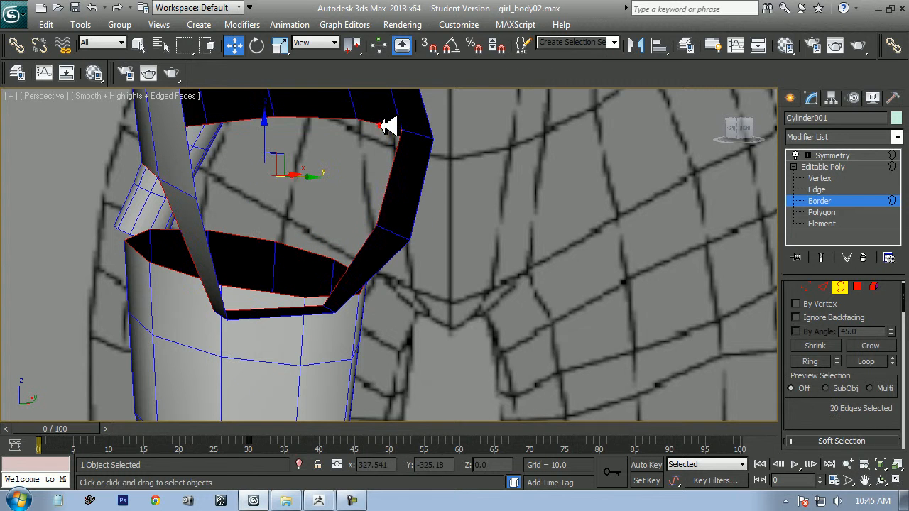
key("f")
scroll(398, 309, "down", 2)
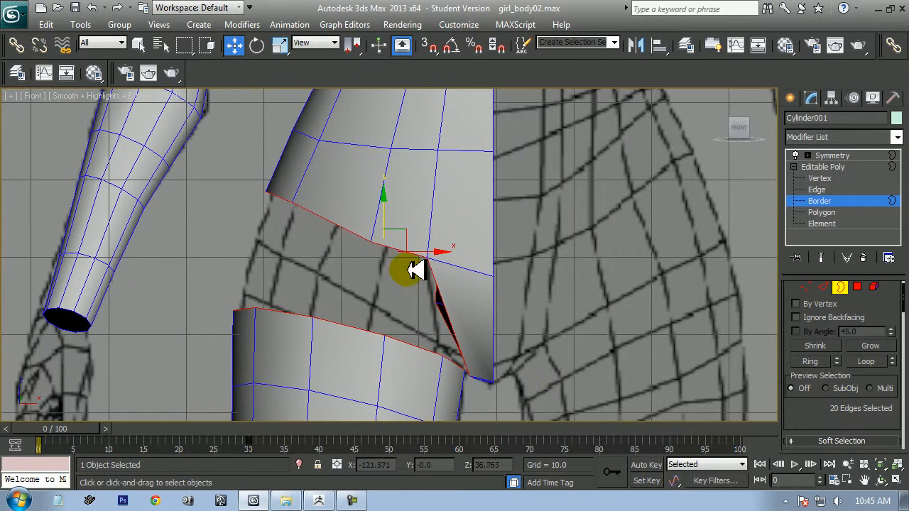
right_click(600, 311)
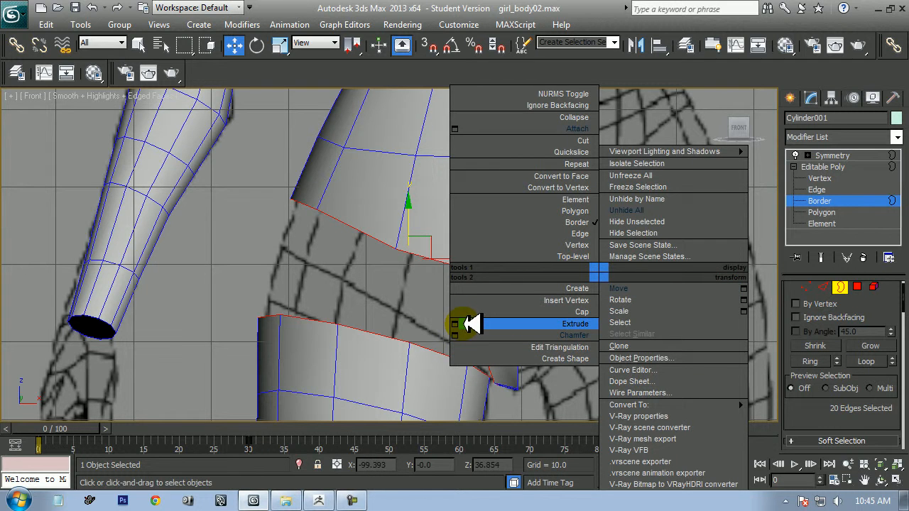
left_click(850, 408)
scroll(837, 407, "down", 3)
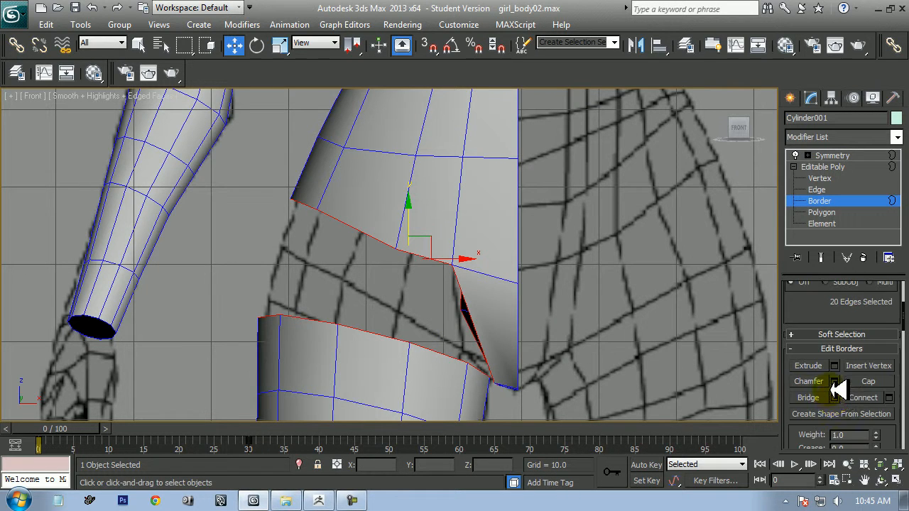
left_click(835, 397)
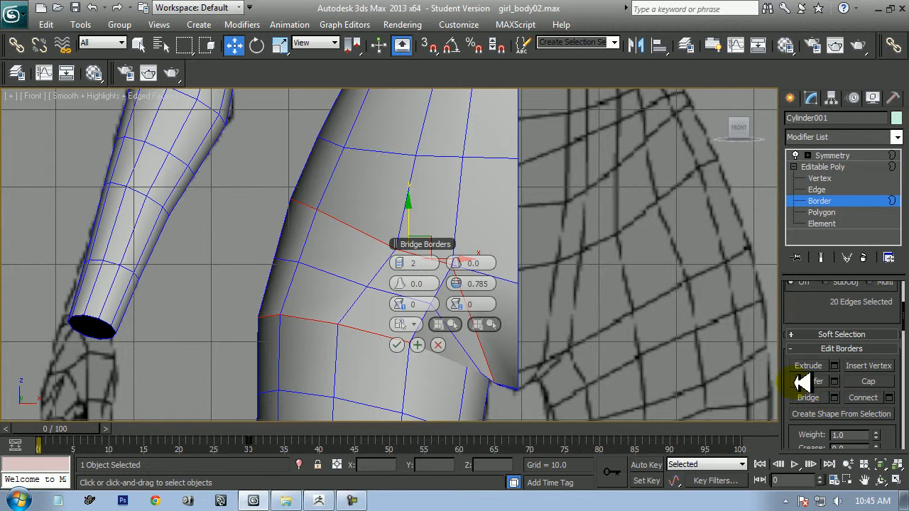
left_click(397, 345)
Inspect the bridged hip against the reference, setting the timeline to frame 19 to make the mesh see-through
middle_click_drag(406, 345, 334, 277)
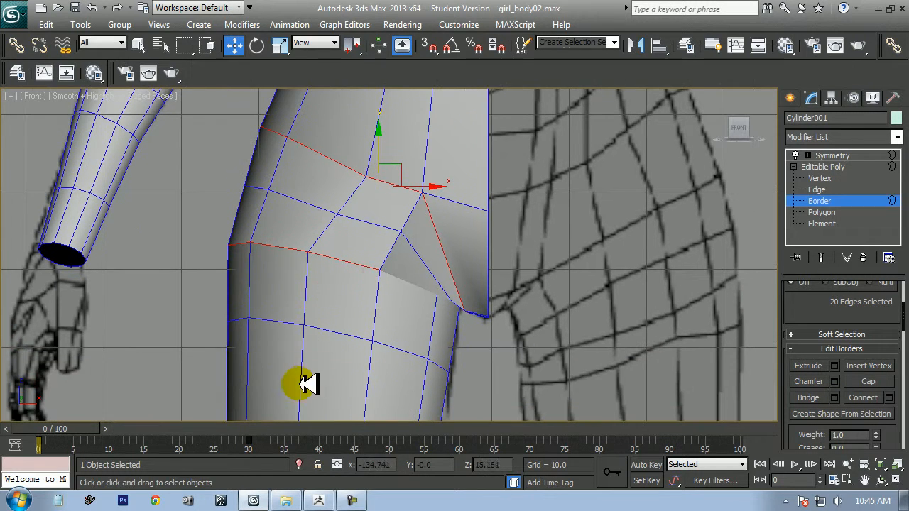
key("l")
middle_click_drag(385, 324, 424, 414)
mouse_move(409, 353)
middle_mouse_down()
mouse_move(408, 316)
mouse_move(435, 289)
mouse_move(400, 362)
middle_mouse_up()
key("f")
left_click_drag(43, 426, 10, 416)
key("w")
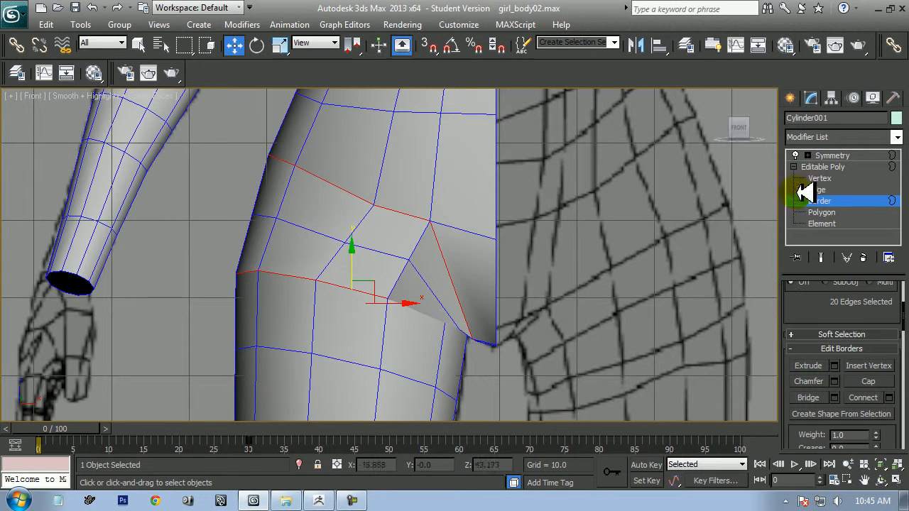
left_click_drag(78, 431, 203, 436)
key("w")
Fit the three outer hip vertices at the top of the leg to the reference outline, at about X -141.4, Z 32.3
left_click(831, 179)
scroll(335, 362, "up", 3)
left_click_drag(185, 222, 254, 211)
middle_click_drag(308, 198, 306, 294)
left_click_drag(257, 316, 333, 150)
middle_click_drag(335, 149, 247, 213)
left_click_drag(247, 236, 256, 239)
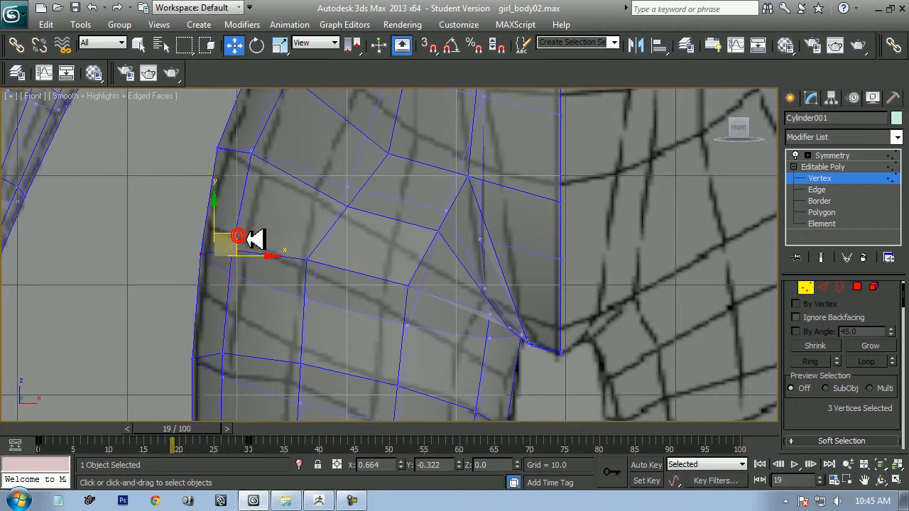
Place the two rear buttock vertices of the bridged row against the side reference at about Y 18.9, Z 37.9
key("l")
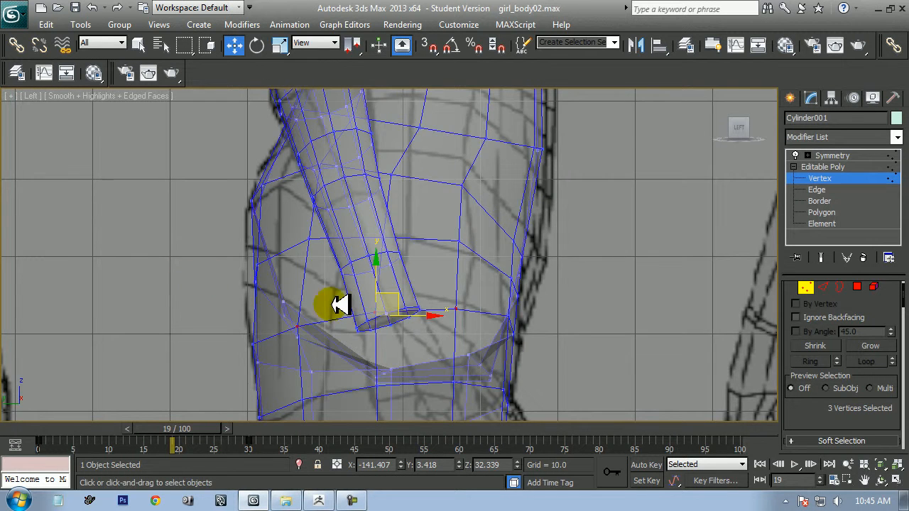
scroll(331, 305, "up", 2)
left_click_drag(171, 247, 221, 307)
key("p")
middle_click_drag(355, 291, 188, 500, "alt")
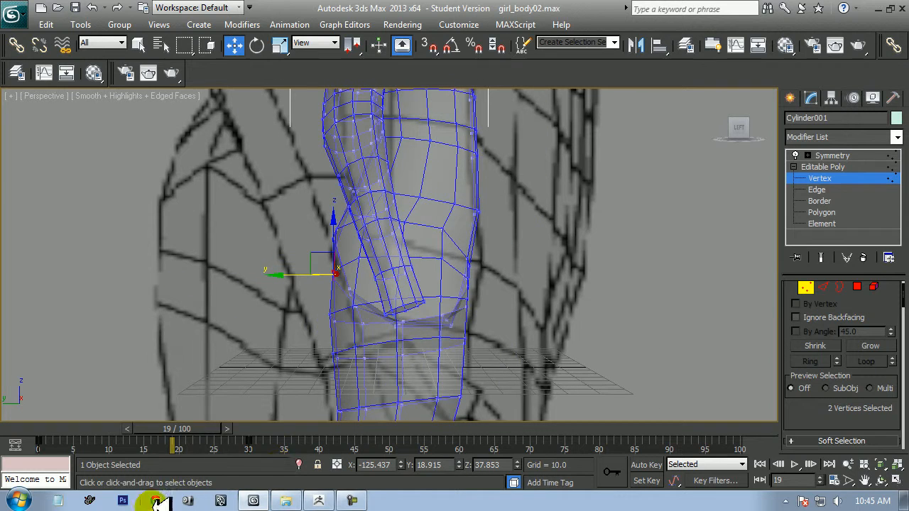
Move the side vertex of the crotch strip's rear cross edge towards the centre line, to about X -113.4
left_click(880, 481)
left_click_drag(397, 305, 367, 274)
key("w")
left_click(302, 293)
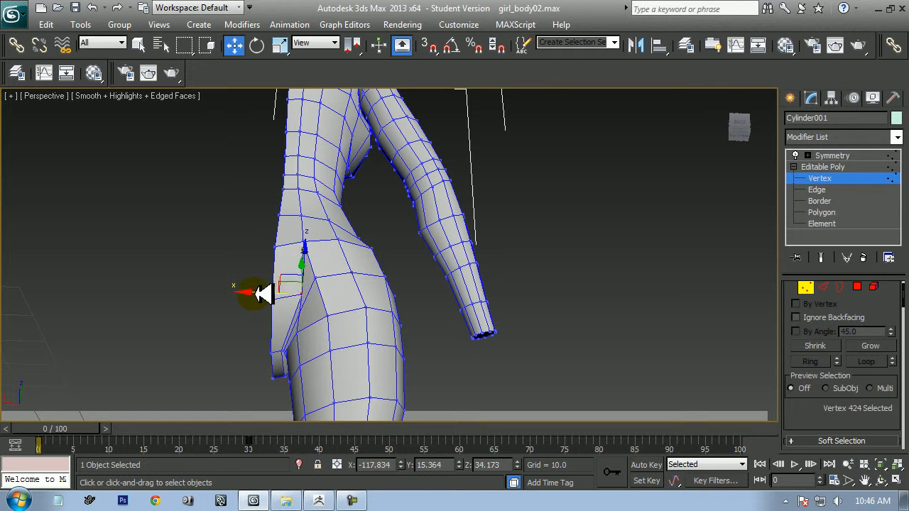
left_click_drag(262, 295, 244, 294)
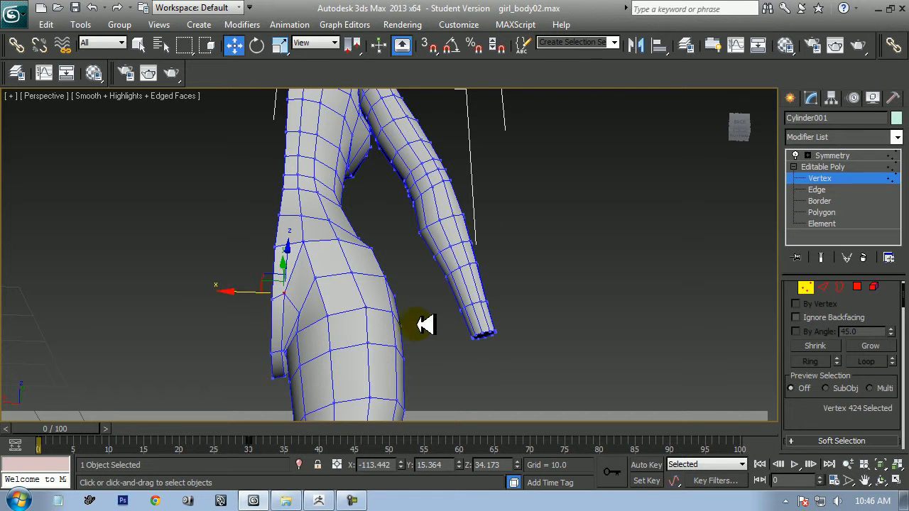
middle_click_drag(388, 314, 412, 327)
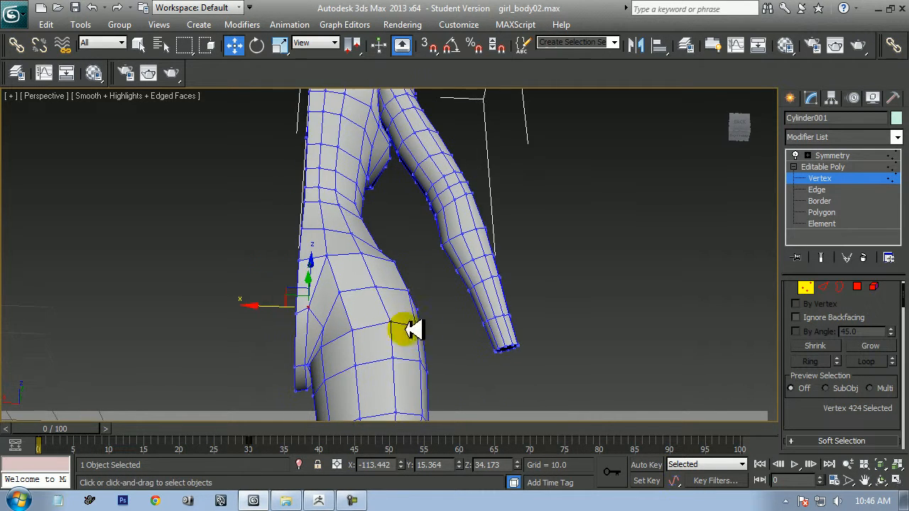
Select three neighbouring vertices of the bridged row across the buttock and lower them to about Y 18.4, Z 34.2
left_click(881, 480)
scroll(471, 345, "up", 6)
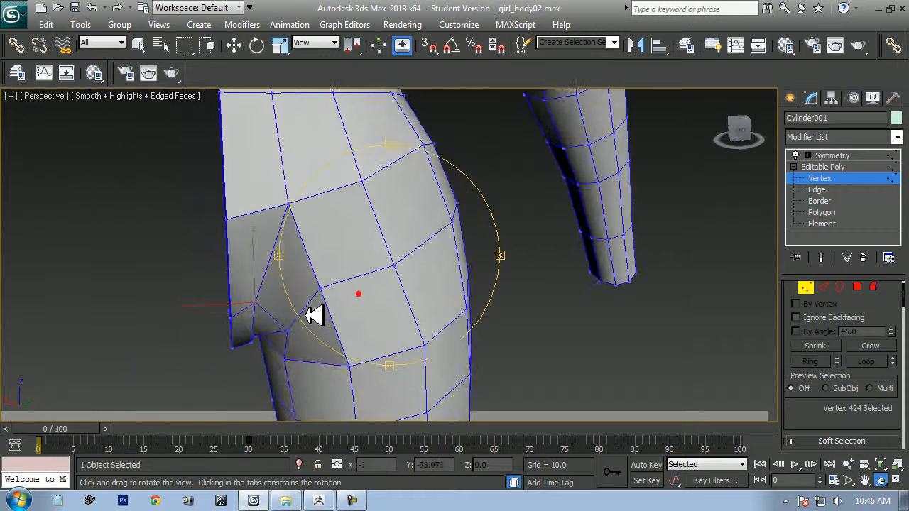
left_click_drag(317, 315, 377, 317)
key("w")
left_click(325, 281)
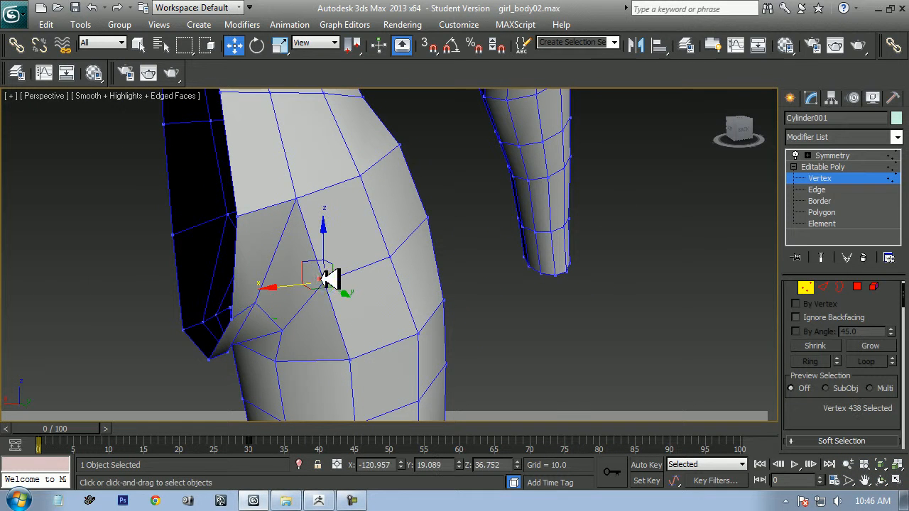
left_click(389, 255, "ctrl")
left_click(427, 218, "ctrl")
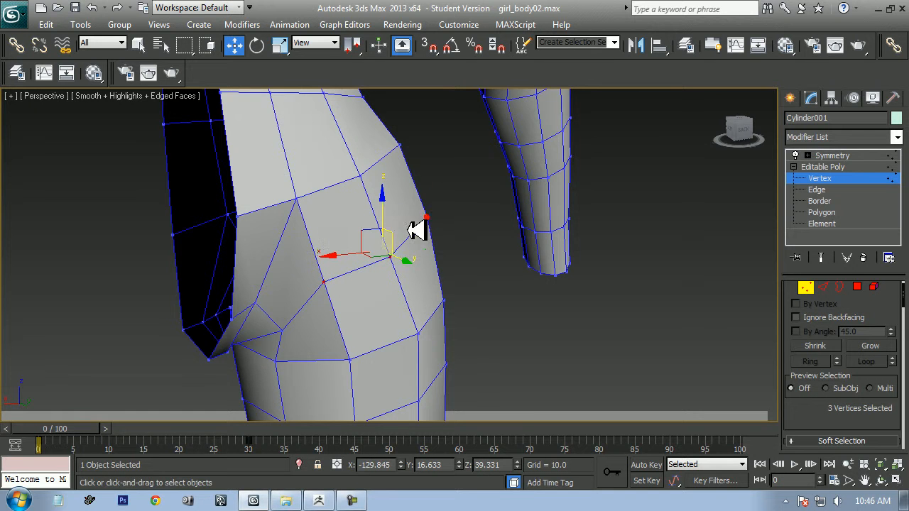
key("l")
scroll(426, 295, "down", 3)
scroll(376, 321, "down", 2)
left_click_drag(374, 192, 362, 227)
middle_click_drag(500, 250, 507, 295)
Select the seven vertices where the inner thigh meets the crotch in wireframe display and relax them
key("f")
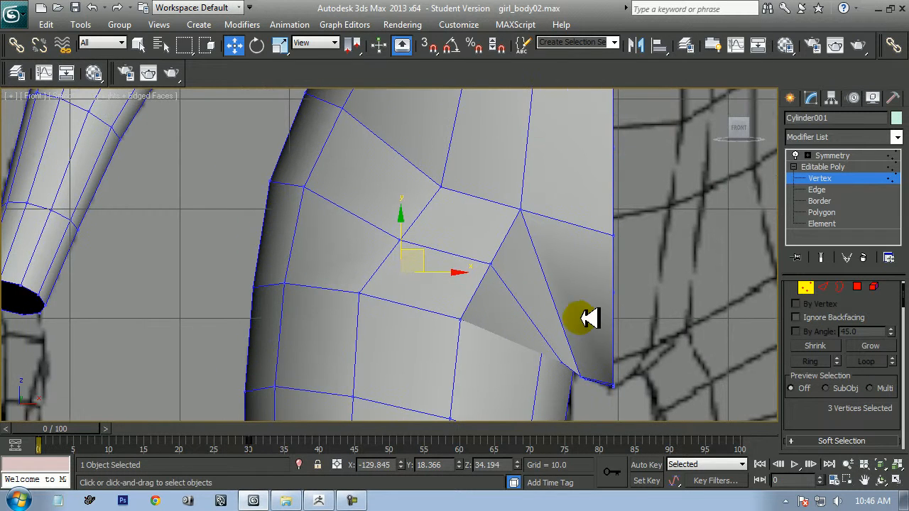
scroll(502, 257, "up", 3)
key("F3")
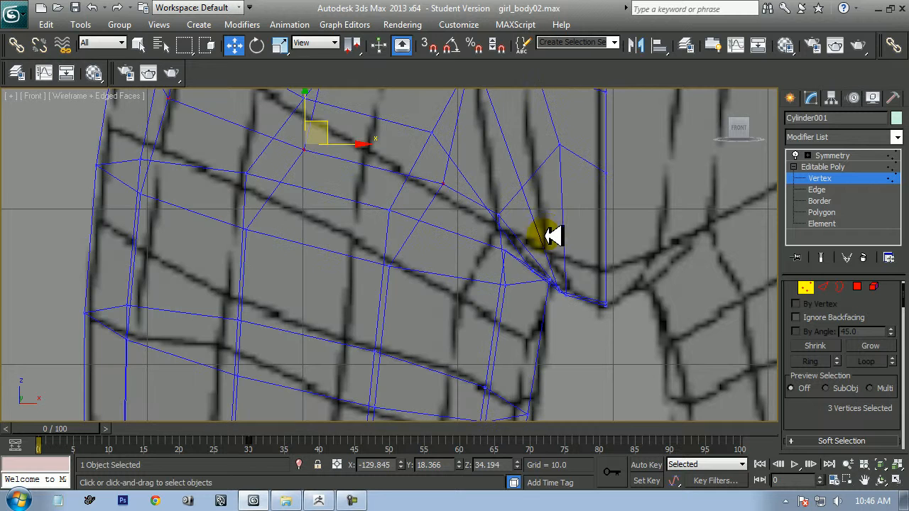
left_click_drag(500, 310, 500, 313)
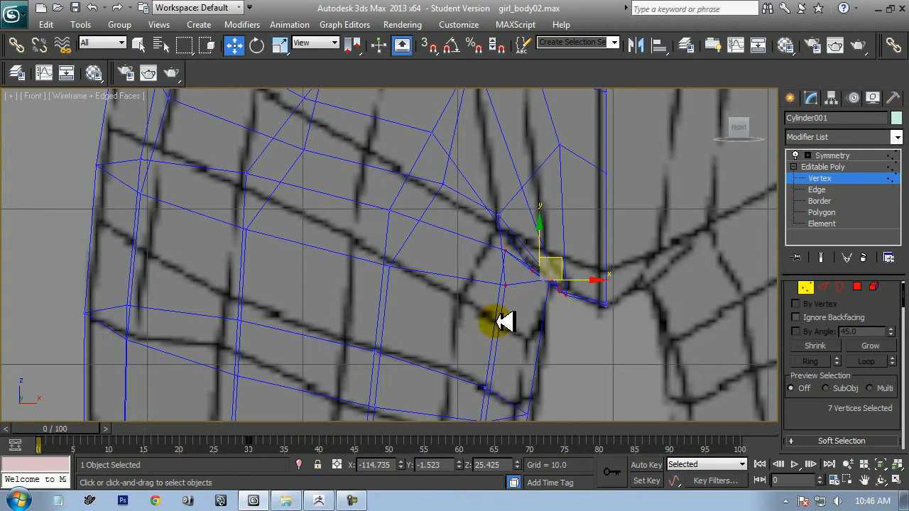
right_click(820, 419)
left_click(838, 319)
left_click(835, 405)
scroll(544, 355, "up", 4)
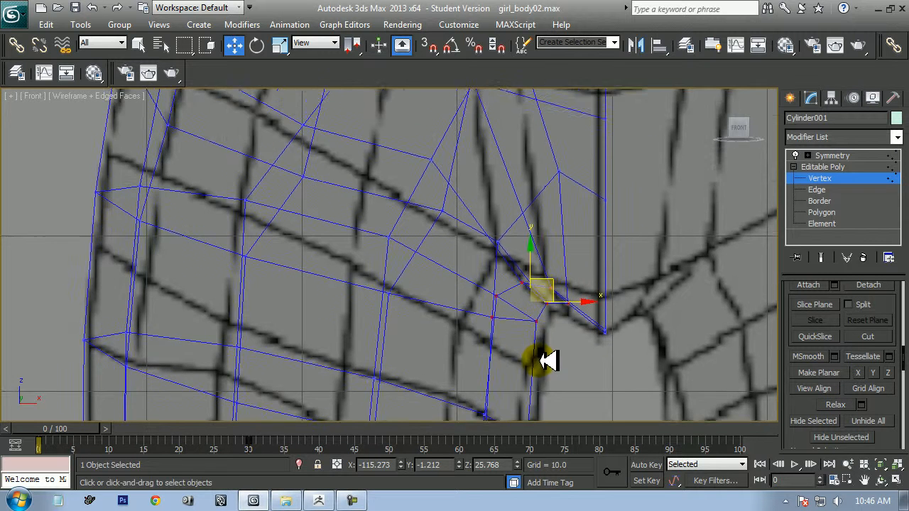
Move the crotch and inner-thigh vertices in small groups onto the reference crotch contour in the front view
left_click(647, 240)
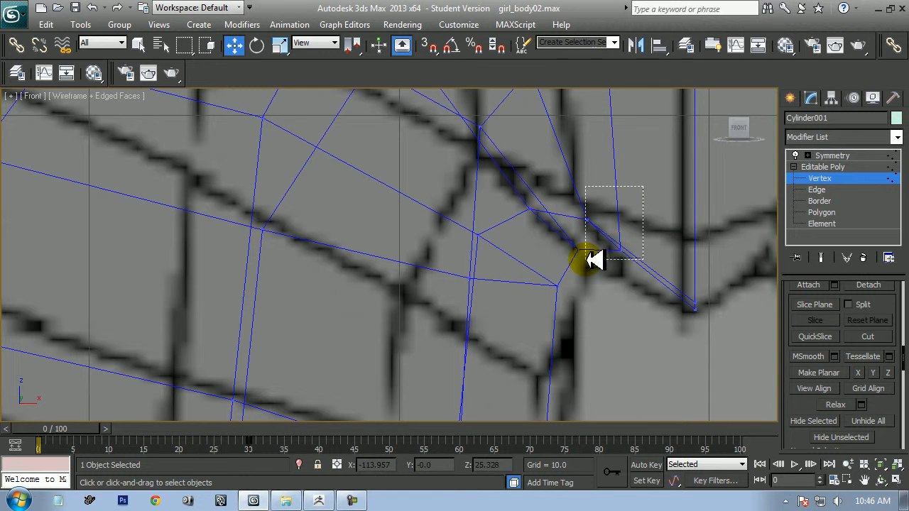
left_click_drag(595, 256, 596, 256)
left_click_drag(635, 213, 652, 253)
left_click_drag(525, 183, 589, 213)
left_click_drag(559, 332, 591, 337)
left_click_drag(528, 223, 523, 258, "alt")
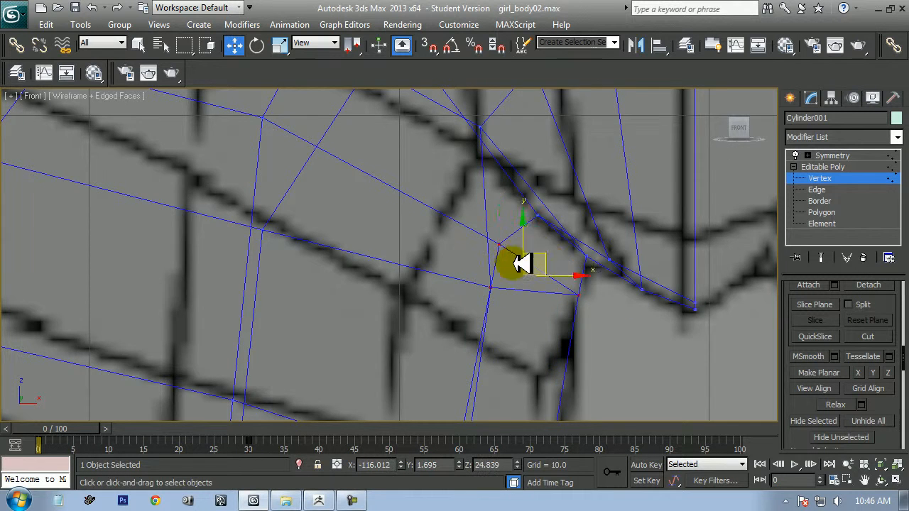
Move the outer hip vertices above the bridged joint onto the reference silhouette, at about X -139.5, Z 42.3
scroll(523, 258, "down", 5)
middle_click_drag(255, 214, 281, 364)
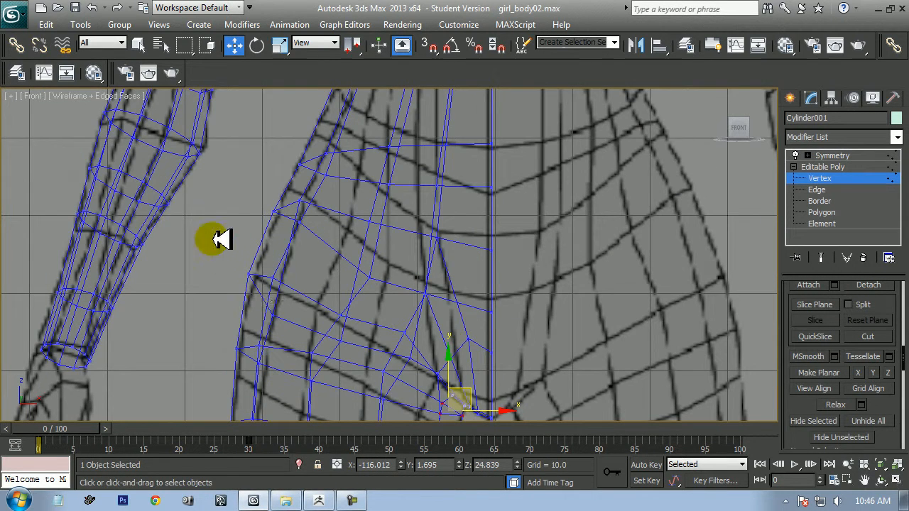
left_click_drag(293, 302, 292, 301)
left_click_drag(274, 258, 281, 258)
middle_click_drag(367, 325, 336, 332)
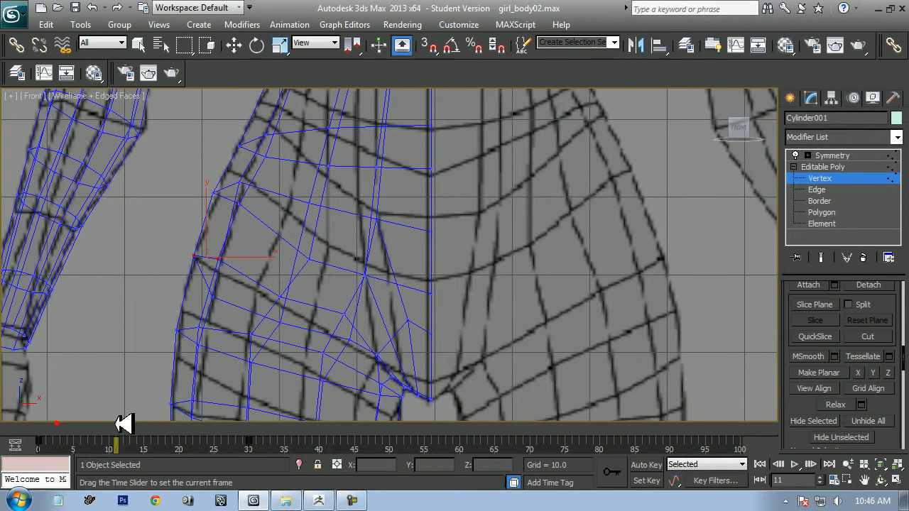
Return the front view to Smooth + Highlights shading and frame the waist and hips
left_click(85, 96)
left_click(131, 56)
mouse_move(404, 324)
middle_mouse_down()
mouse_move(397, 270)
mouse_move(386, 334)
middle_mouse_up()
scroll(396, 270, "down", 5)
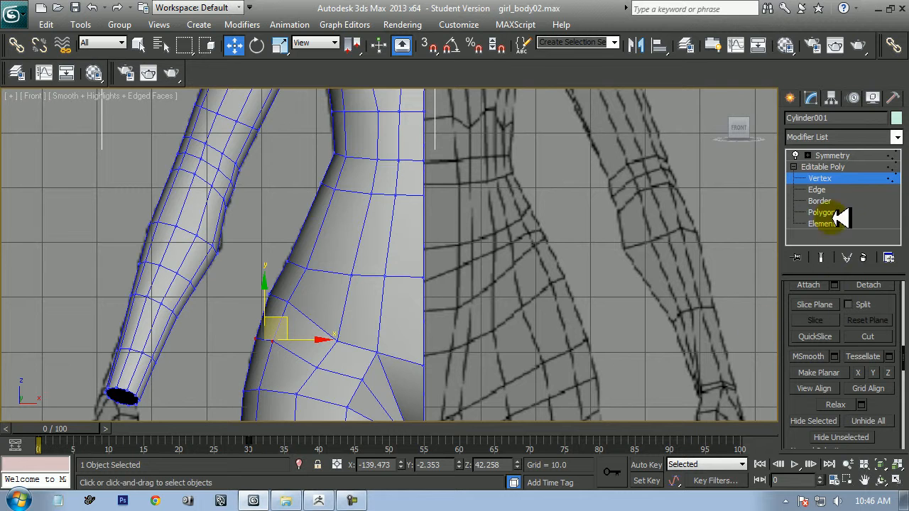
Select the ring of vertical edges around the hips above the bridged joint and connect them with one new edge loop
left_click(818, 190)
left_click(420, 317)
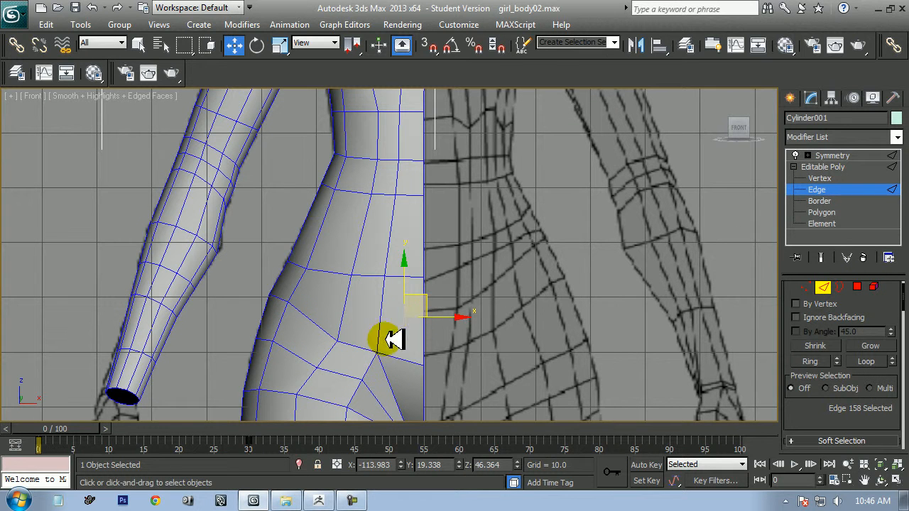
left_click(377, 317)
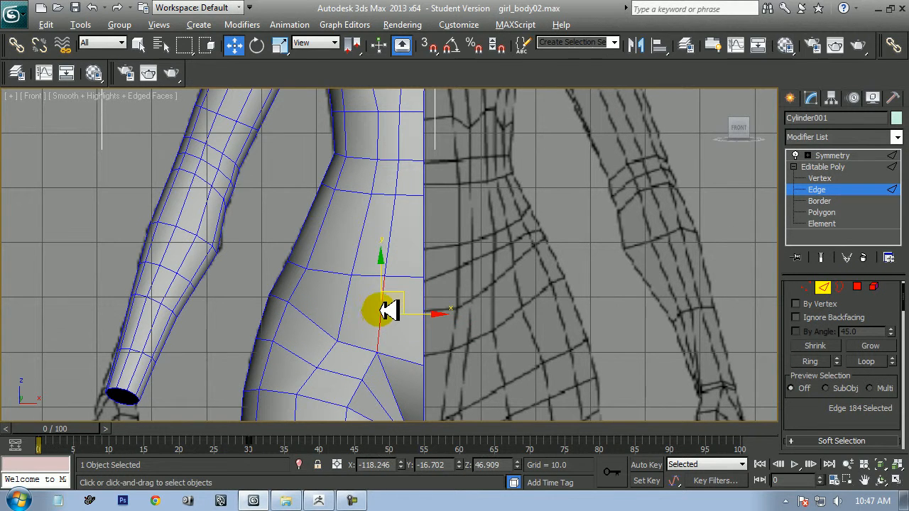
key("alt+r")
key("l")
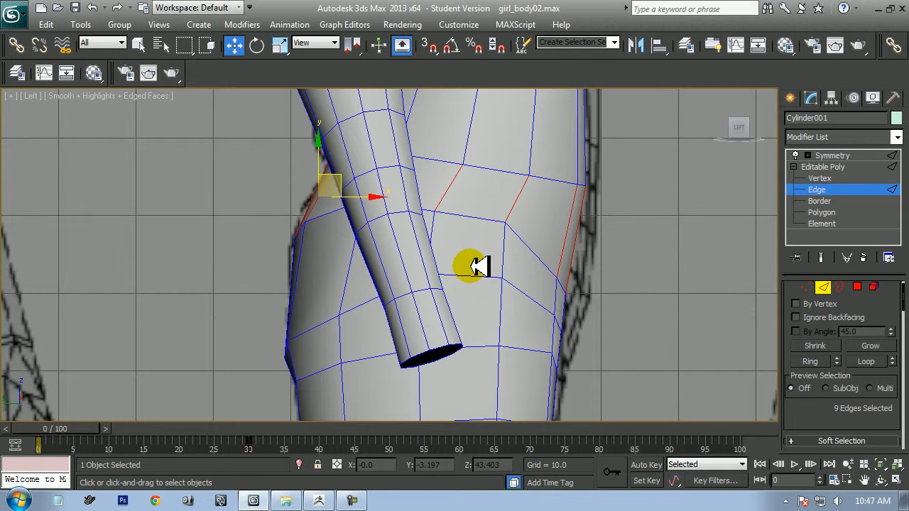
key("f")
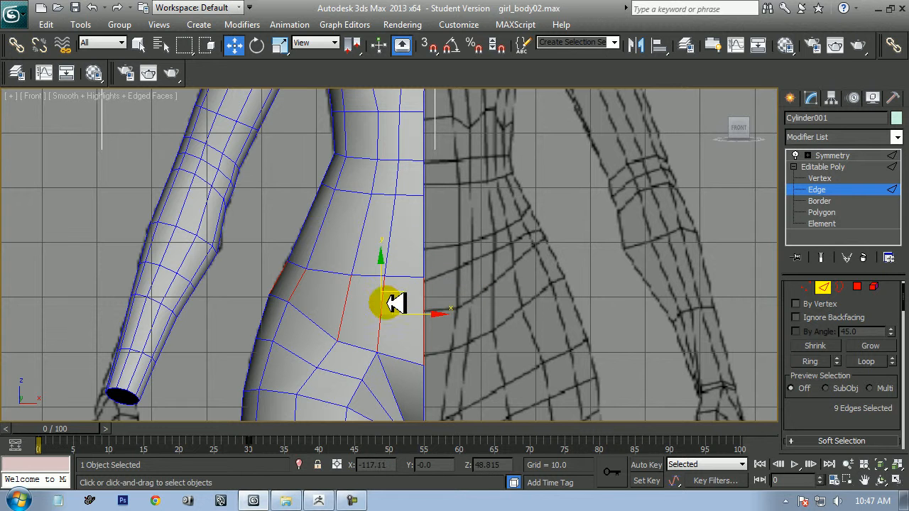
right_click(384, 311)
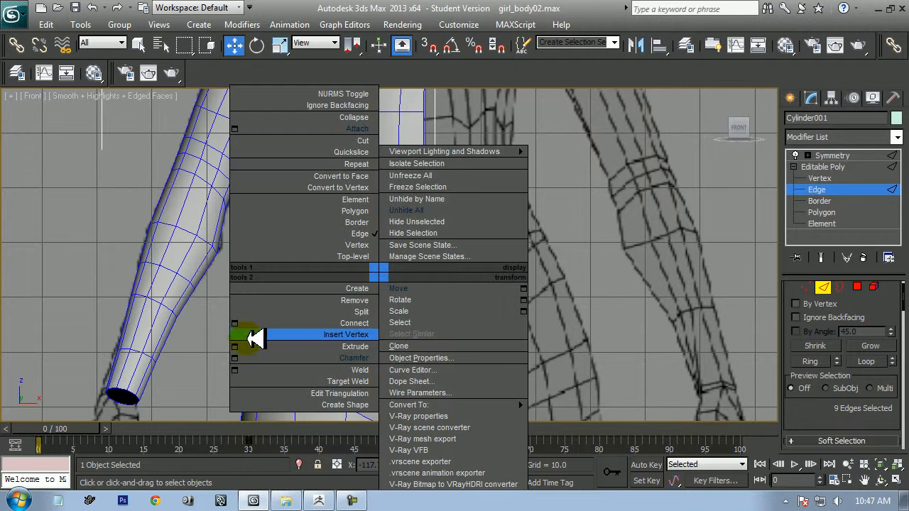
left_click(240, 319)
left_click_drag(399, 265, 402, 285)
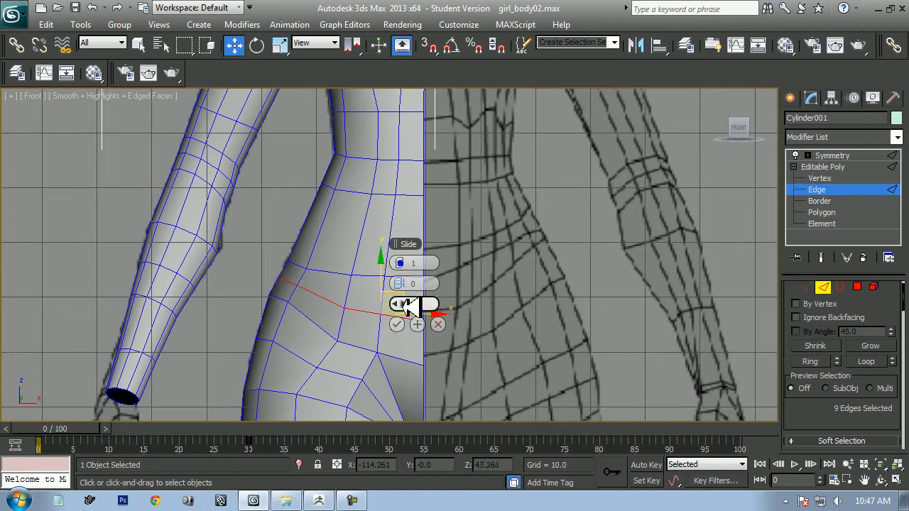
left_click(395, 326)
Select the three back vertices just above the bridged joint and lower them along the reference buttock contour to about Y 18.2, Z 42.3
middle_click_drag(402, 327, 660, 419, "alt")
left_click(806, 288)
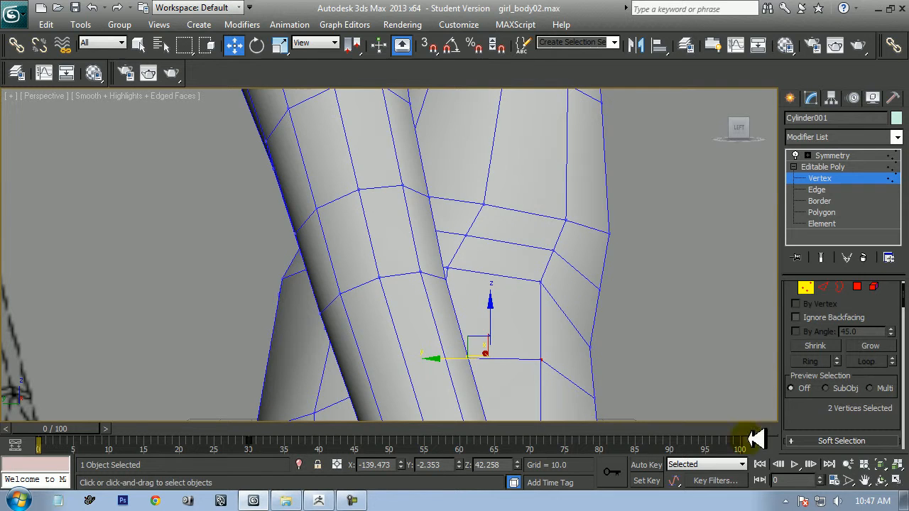
left_click(880, 480)
left_click_drag(604, 420, 401, 302)
key("w")
left_click(424, 252)
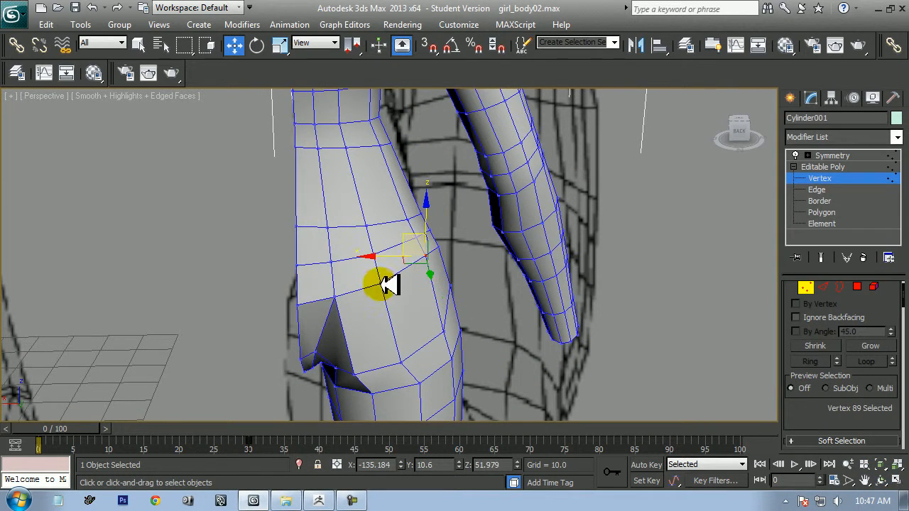
left_click(380, 285, "ctrl")
left_click(332, 299, "ctrl")
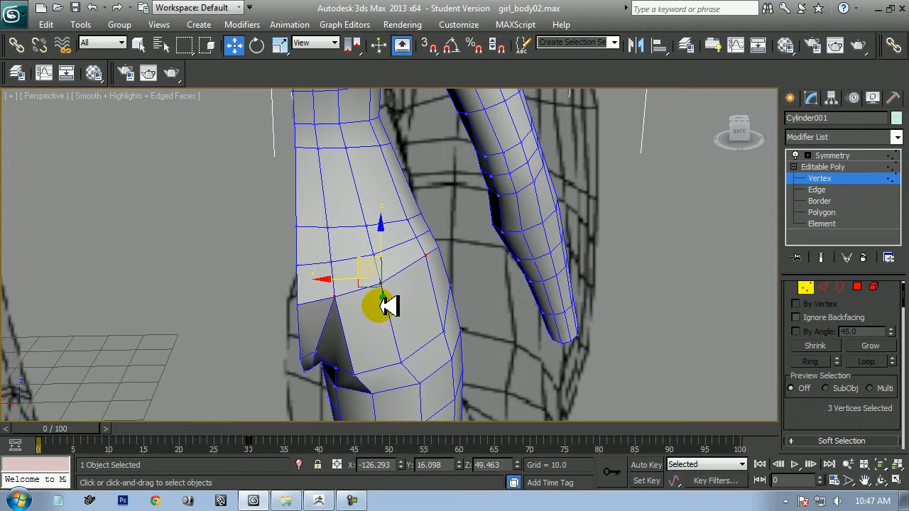
key("l")
middle_click_drag(402, 296, 404, 234)
left_click_drag(343, 192, 327, 248)
middle_click_drag(395, 213, 414, 275)
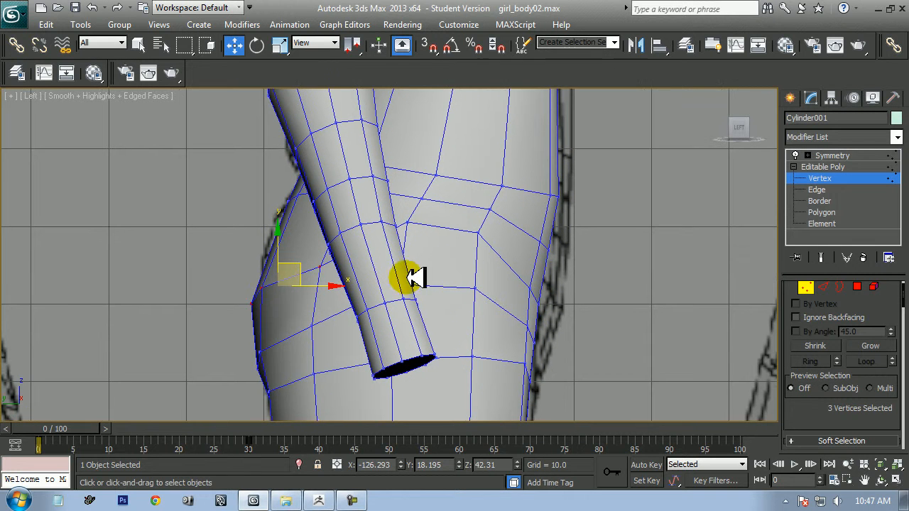
Push the three selected buttock vertices slightly further back in the perspective view, to about Y 18.9
left_click(895, 480)
middle_click_drag(287, 292, 293, 353)
key("p")
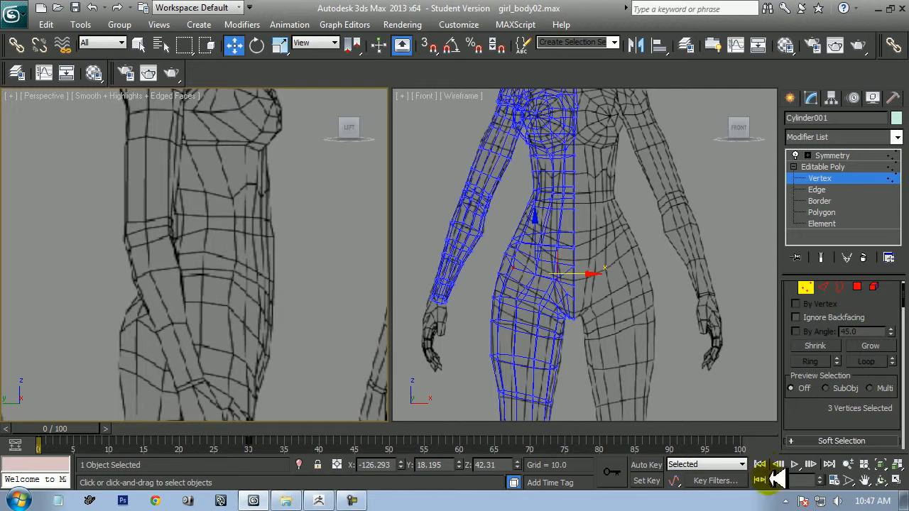
key("alt+w")
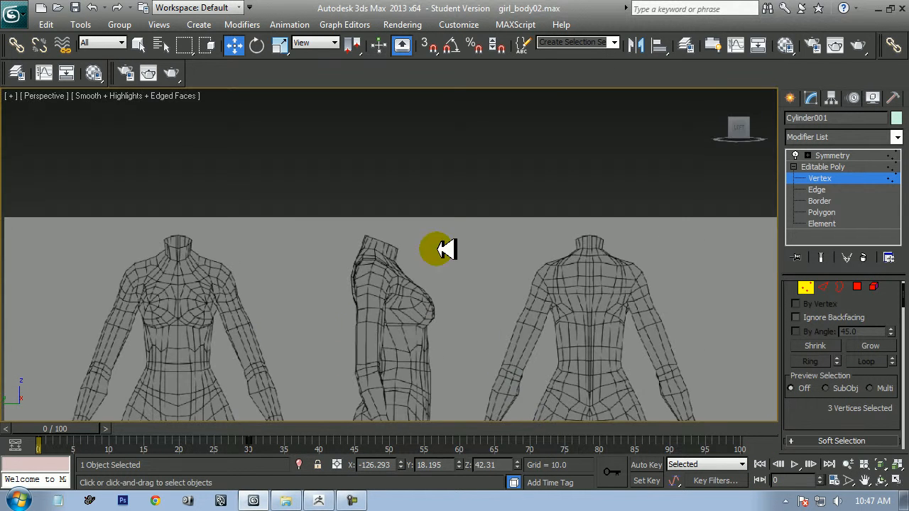
left_click(883, 481)
left_click_drag(397, 353, 377, 274)
scroll(366, 279, "up", 3)
left_click_drag(315, 302, 343, 312)
key("w")
middle_click_drag(331, 263, 378, 292)
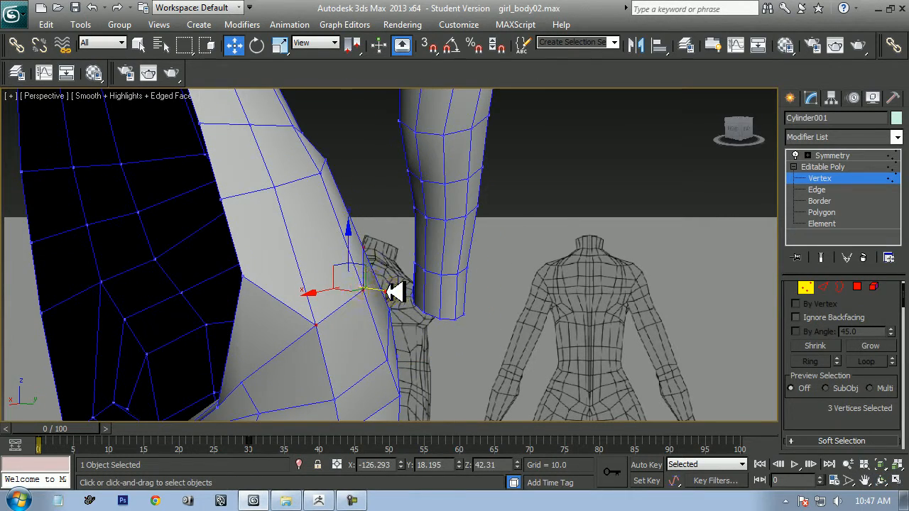
left_click_drag(390, 290, 397, 290)
key("l")
middle_click_drag(417, 287, 458, 131)
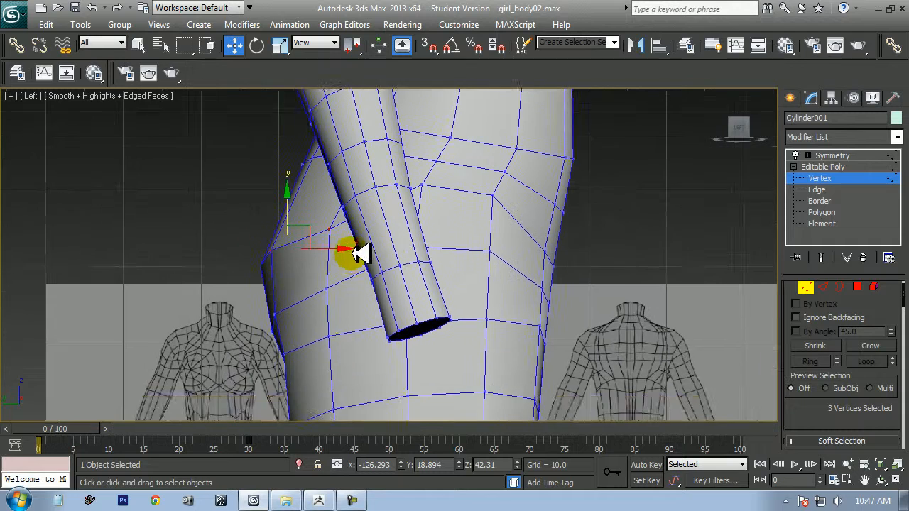
middle_click_drag(380, 232, 395, 255)
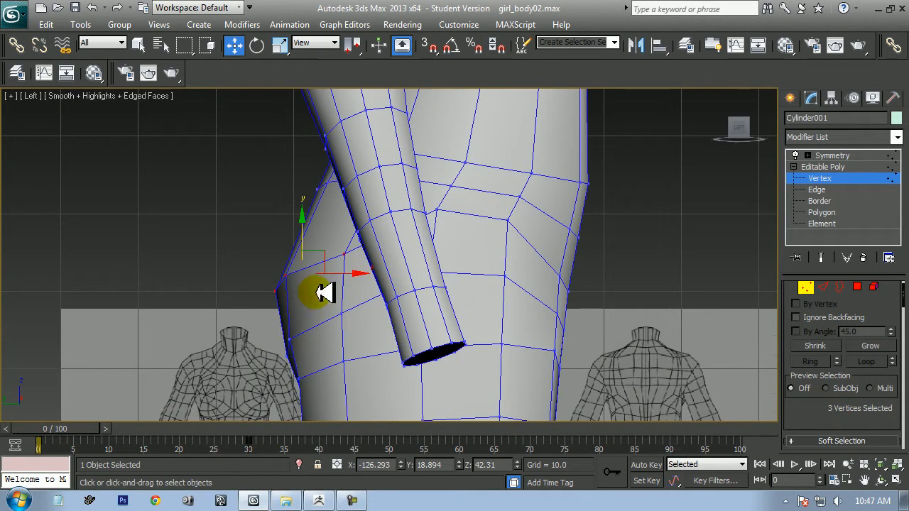
Select the three back vertices of the connected hip loop and move them down and outward onto the reference contour in the left view
key("shift+z")
scroll(441, 253, "up", 7)
middle_click_drag(366, 165, 407, 396)
middle_click_drag(292, 243, 292, 326)
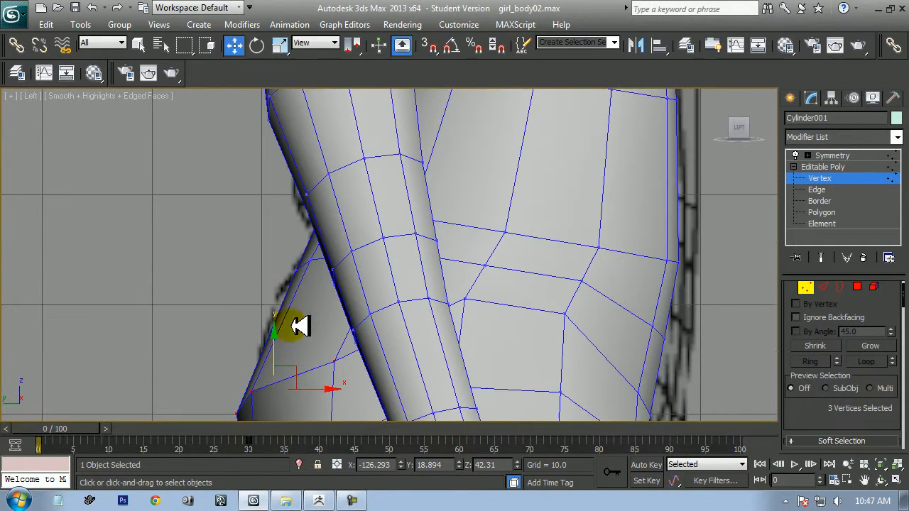
middle_click_drag(320, 284, 316, 319)
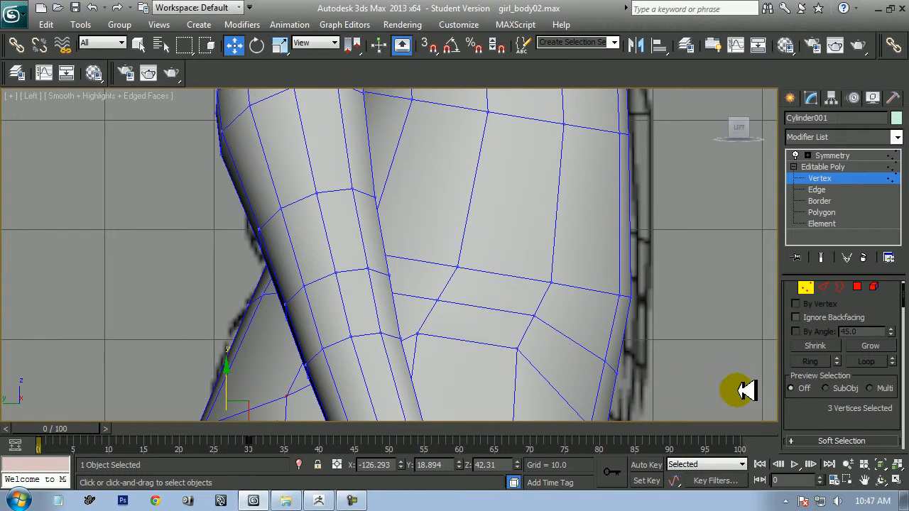
key("p")
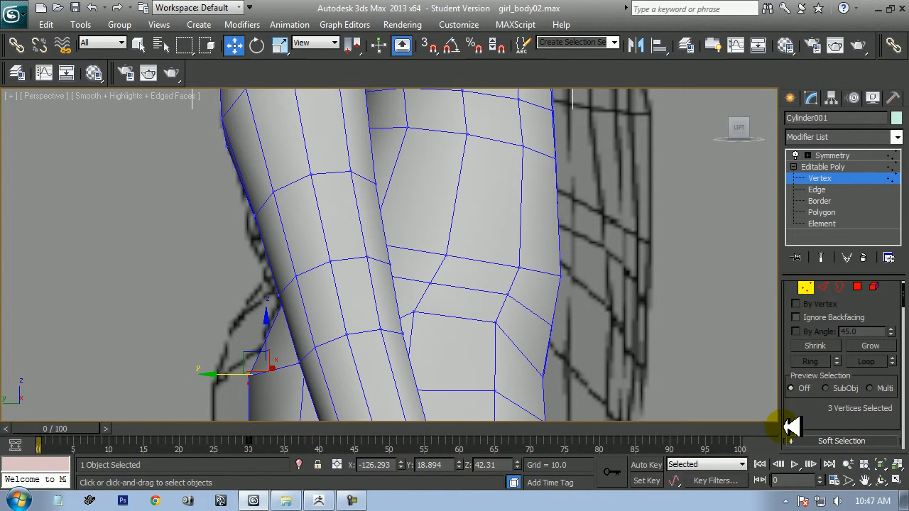
left_click(881, 481)
left_click_drag(382, 284, 341, 272)
right_click(352, 284)
left_click(345, 250)
left_click(310, 285, "ctrl")
left_click(250, 303, "ctrl")
middle_click_drag(301, 305, 315, 345, "alt")
key("l")
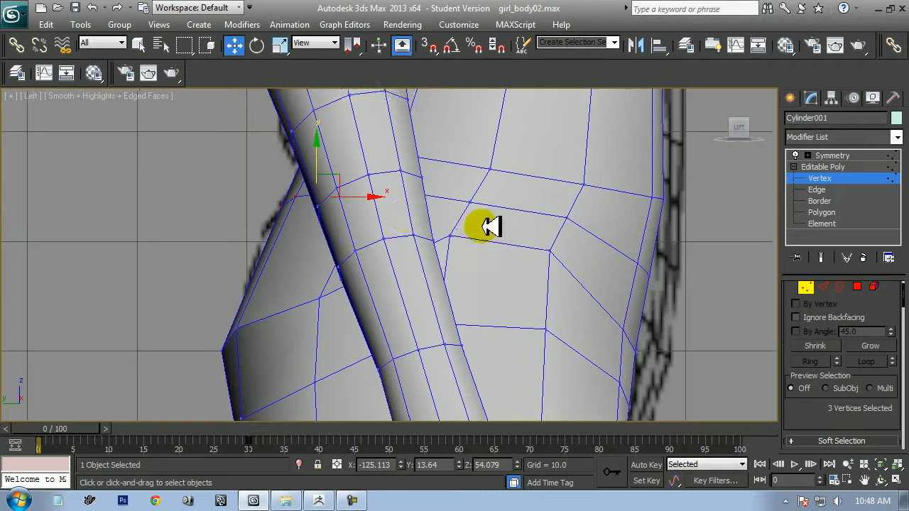
left_click_drag(343, 204, 326, 222)
Pick two lower buttock vertices using wireframe display and move them onto the side reference at about Y 18.6, Z 26.6
middle_click_drag(368, 228, 307, 163)
middle_click_drag(270, 341, 266, 270)
left_click(226, 261)
key("F3")
left_click(253, 293, "ctrl")
left_click_drag(259, 252, 263, 259)
key("F3")
Dock the Graphite Modeling Tools ribbon and add two Swift Loop edge loops in the front view, above and below the connected hip loop
middle_click_drag(341, 227, 348, 363)
key("f")
mouse_move(332, 272)
middle_mouse_down()
mouse_move(336, 283)
mouse_move(358, 284)
middle_mouse_up()
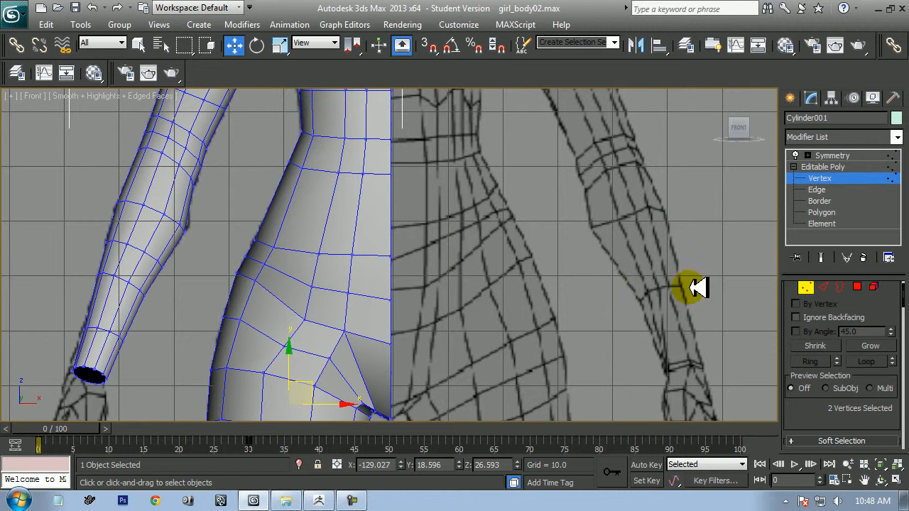
left_click(714, 44)
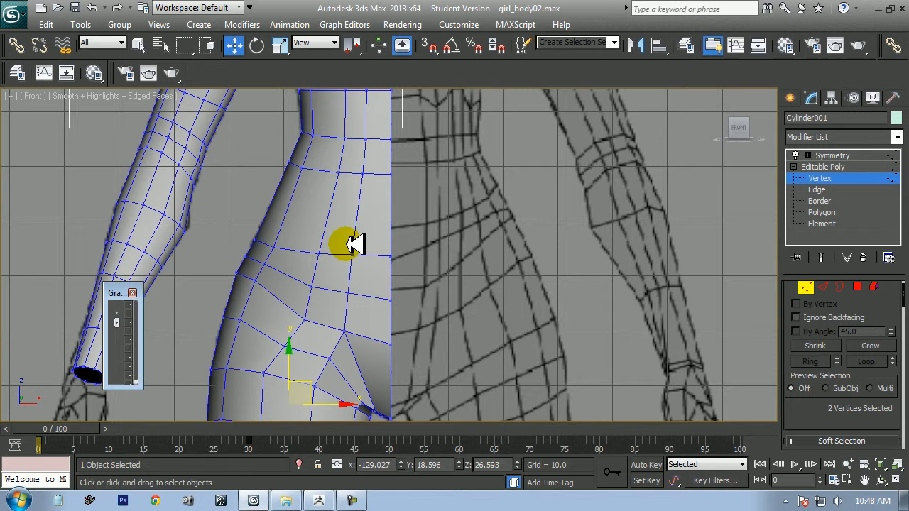
left_click_drag(121, 291, 446, 107)
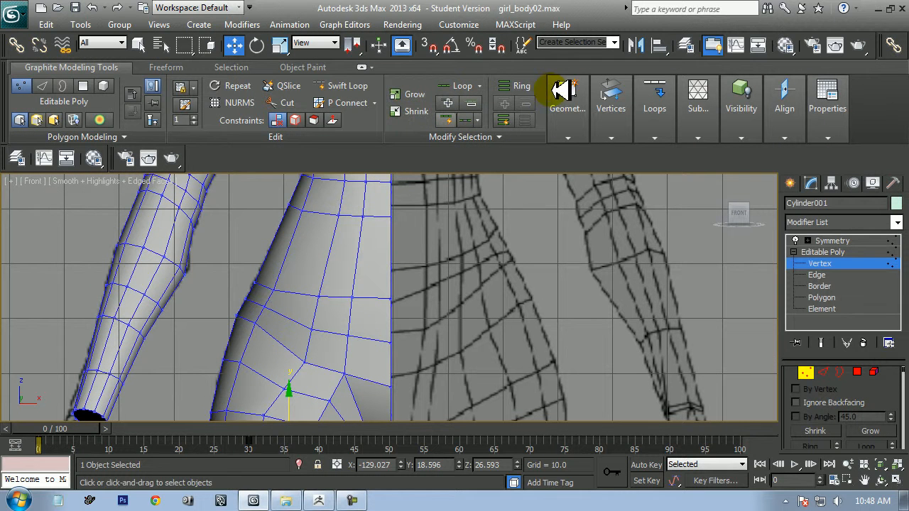
left_click(338, 86)
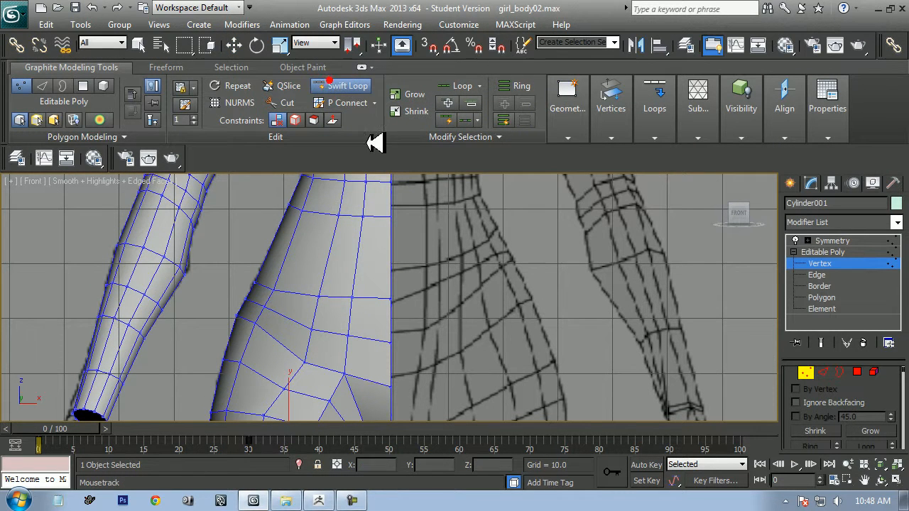
left_click(350, 260)
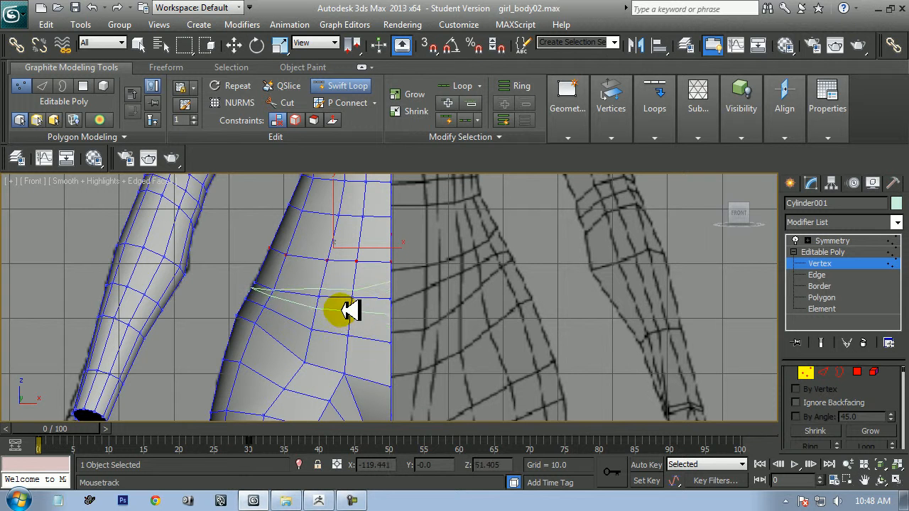
left_click(359, 349)
right_click(405, 329)
scroll(406, 327, "up", 5)
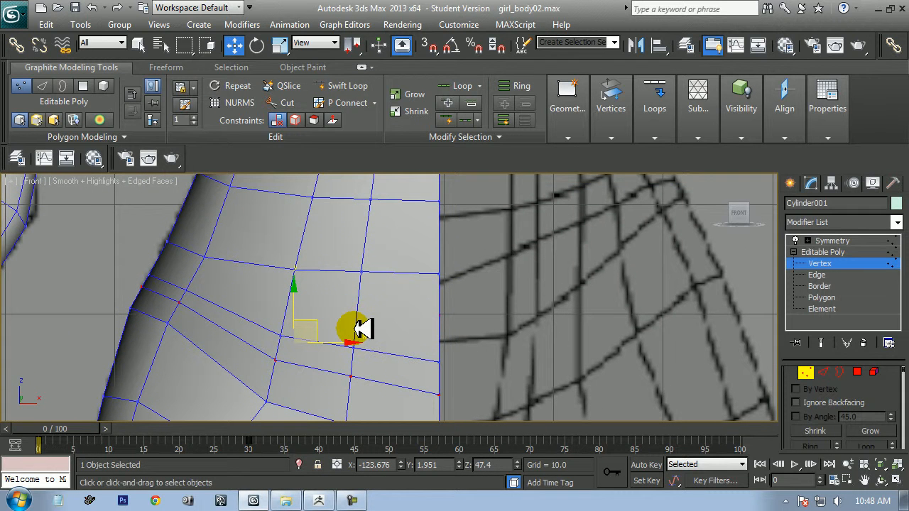
Move the back vertices of the upper hip loops onto the reference buttock contour in the left view
key("l")
scroll(345, 348, "down", 2)
scroll(240, 299, "up", 2)
left_click_drag(248, 301, 249, 316)
left_click_drag(226, 284, 244, 254)
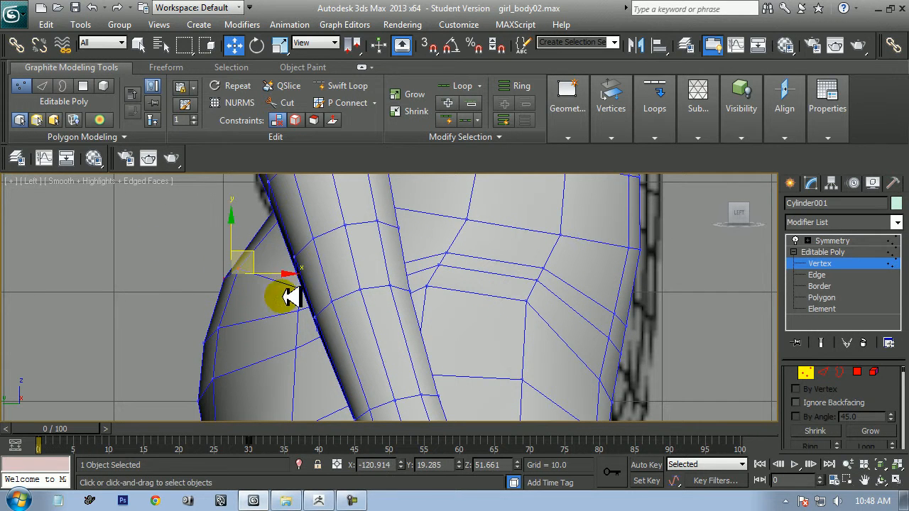
middle_click_drag(268, 268, 207, 297)
left_click(219, 294)
left_click_drag(236, 275, 241, 247)
scroll(345, 289, "down", 2)
Select two outer side vertices of the upper hip loop and move them to about X -134.7, Y 5.8, Z 54.4
key("p")
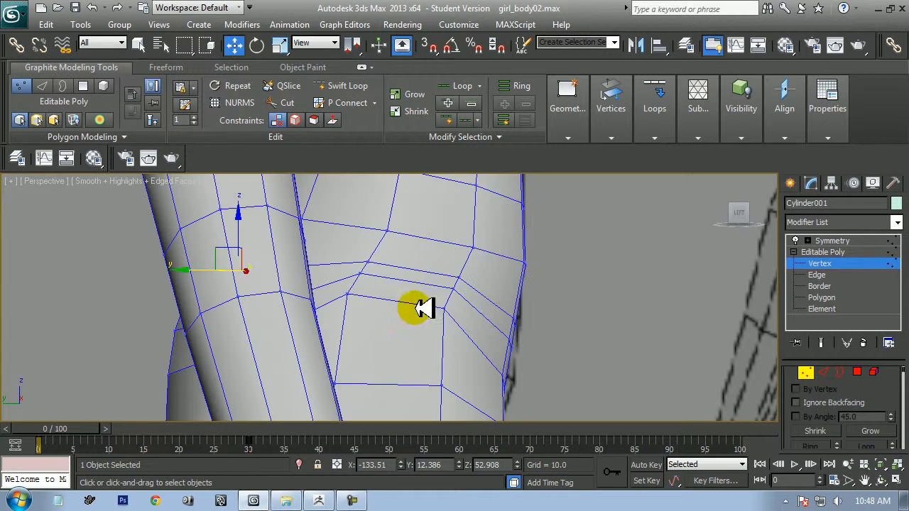
left_click(884, 481)
left_click_drag(578, 360, 380, 286)
left_click(345, 288)
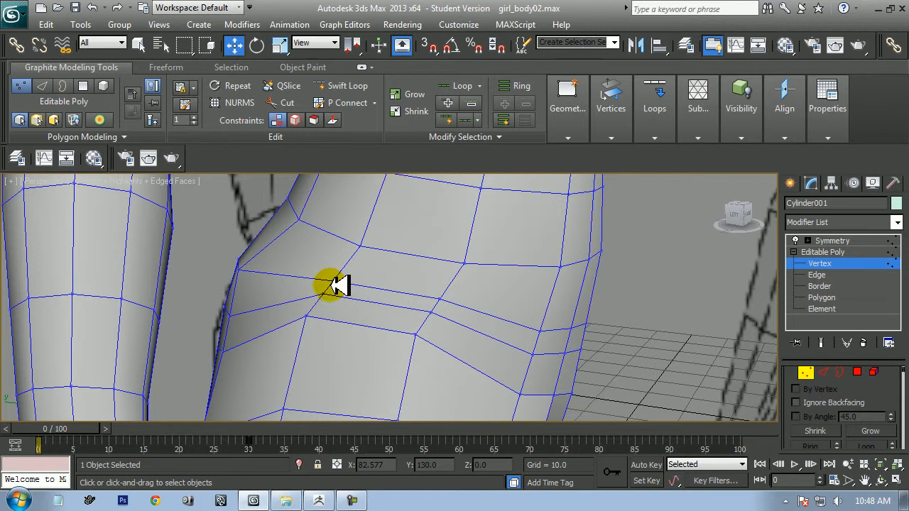
left_click(336, 281)
left_click(240, 273, "ctrl")
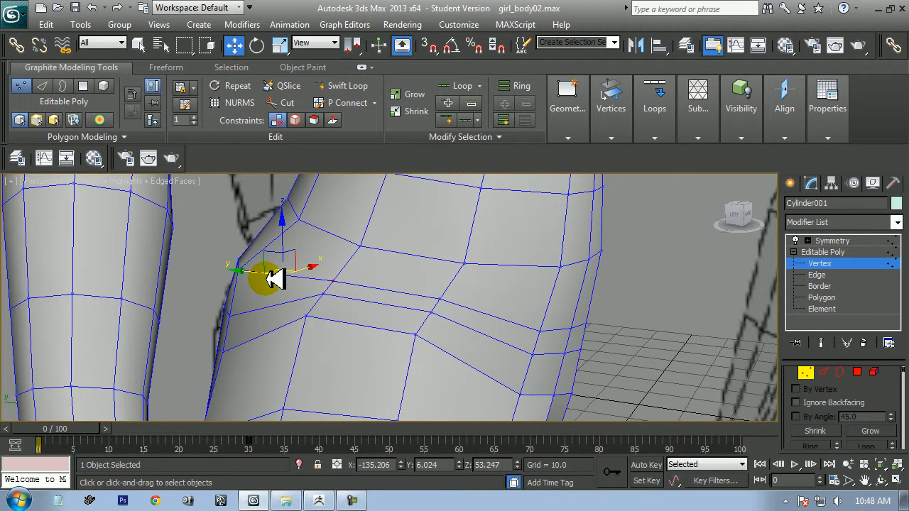
key("l")
middle_click_drag(340, 306, 368, 332)
scroll(406, 322, "up", 2)
left_click_drag(352, 278, 354, 270)
key("f")
middle_click_drag(275, 257, 336, 277)
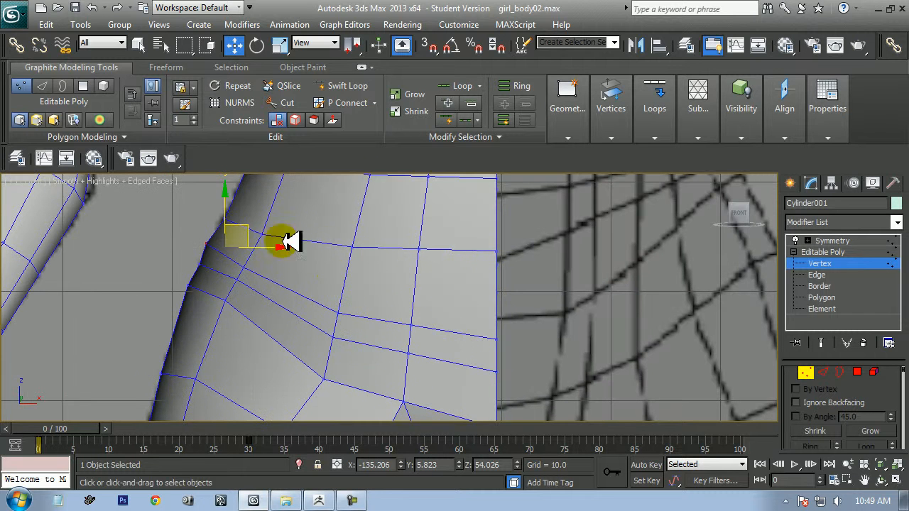
scroll(338, 264, "down", 3)
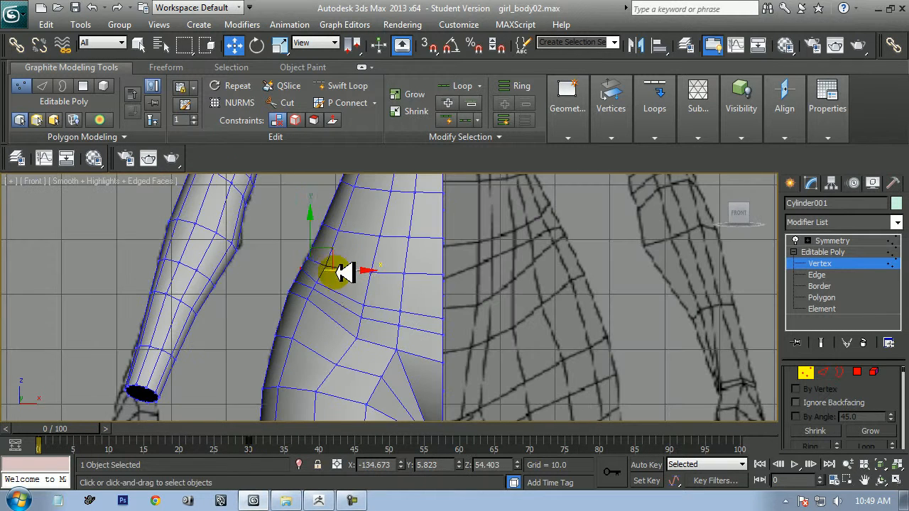
Select the centre-line vertices at the back of the hip loops, viewing the body from behind in perspective
key("p")
scroll(417, 348, "down", 3)
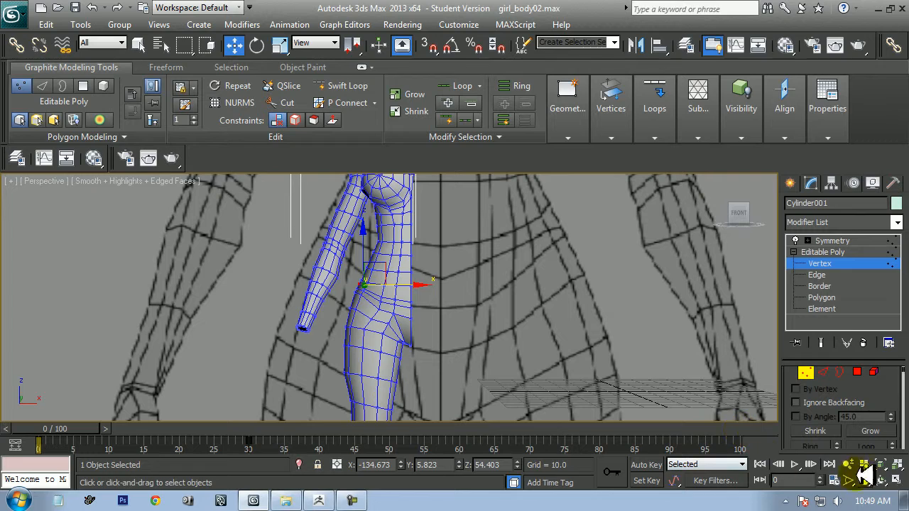
left_click(885, 480)
left_click_drag(459, 334, 320, 345)
key("w")
left_click_drag(179, 263, 181, 278)
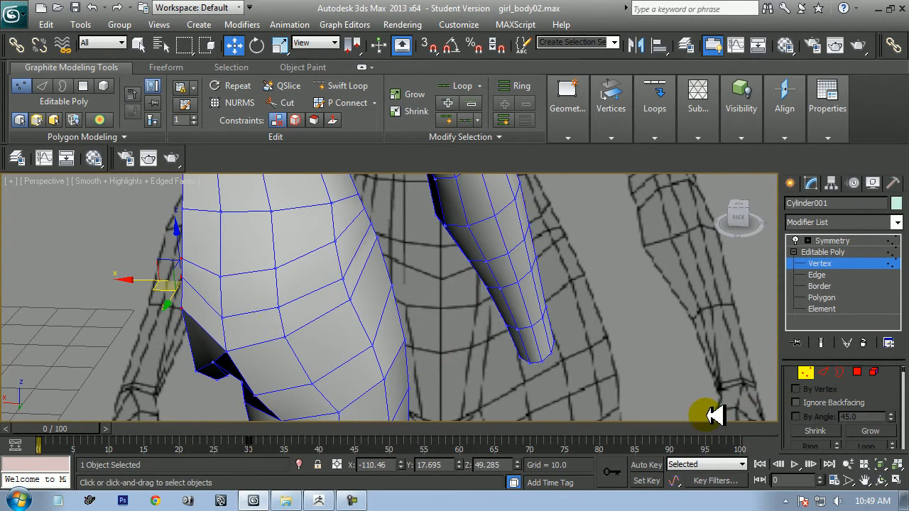
Examine the selected rear centre-line vertices and the hip contour in the top view
middle_click_drag(410, 382, 431, 345)
key("t")
key("z")
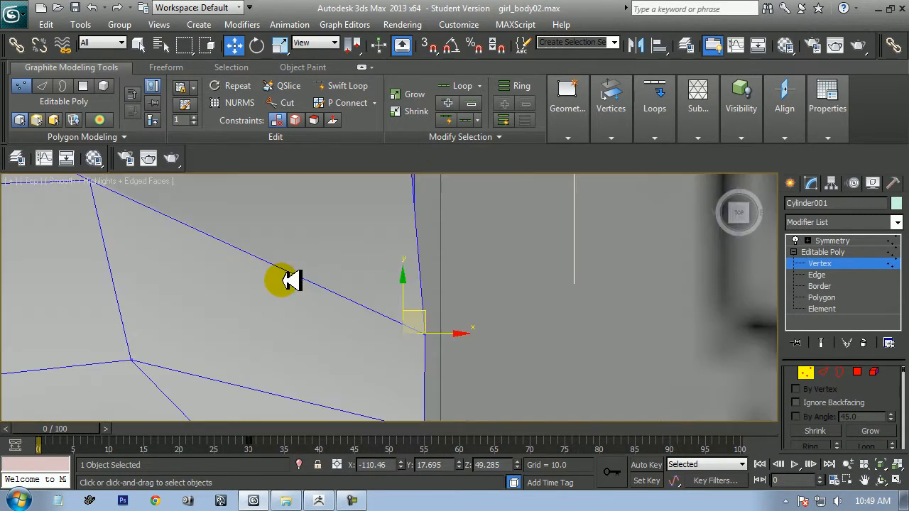
scroll(232, 283, "down", 5)
scroll(354, 286, "down", 3)
scroll(409, 297, "up", 3)
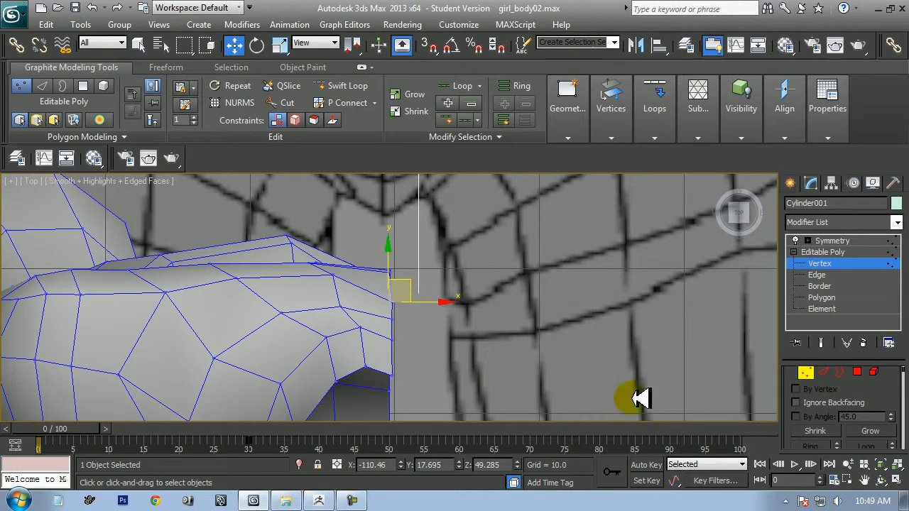
middle_click_drag(561, 385, 585, 381)
Show the Symmetry end result in perspective so both body halves are displayed during vertex editing
key("p")
left_click(880, 482)
left_click_drag(434, 372, 460, 292)
left_click_drag(521, 239, 534, 235)
mouse_move(426, 322)
left_mouse_down()
mouse_move(530, 234)
mouse_move(414, 290)
mouse_move(381, 266)
left_mouse_up()
key("w")
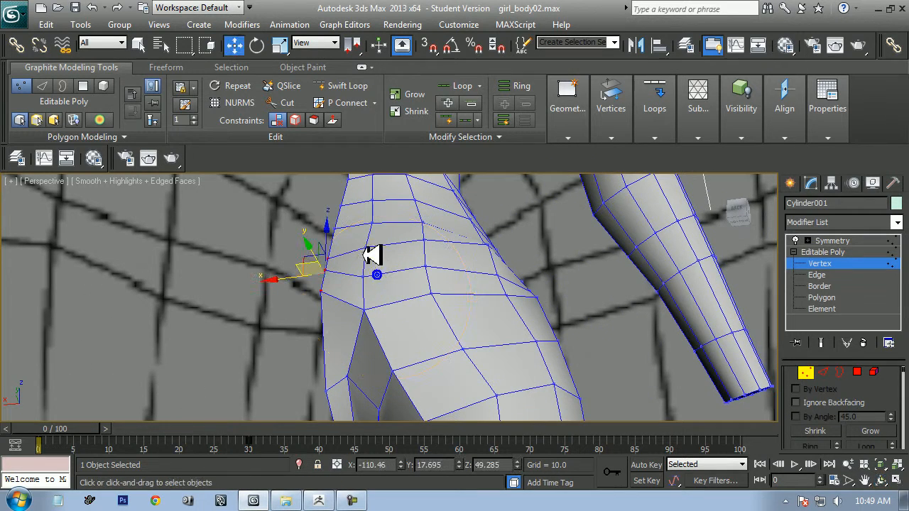
left_click(824, 343)
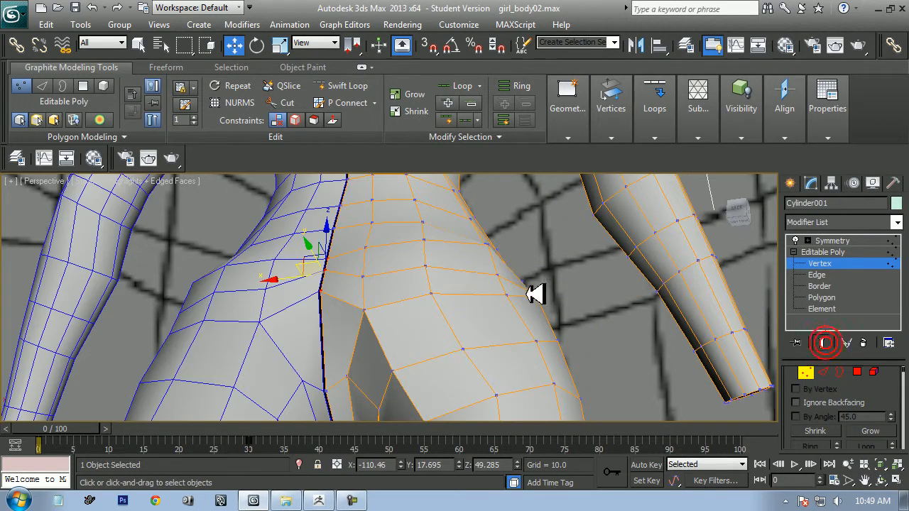
Select the back hip vertices beside the centre line, move them about -1.26 in X, and clear the selection
left_click(880, 481)
left_click_drag(427, 337, 465, 343)
key("w")
left_click(328, 226)
left_click(375, 260)
left_click(376, 290)
left_click(376, 323)
left_click_drag(324, 287, 292, 289)
mouse_move(388, 273)
left_mouse_down()
mouse_move(334, 292)
mouse_move(313, 287)
left_mouse_up()
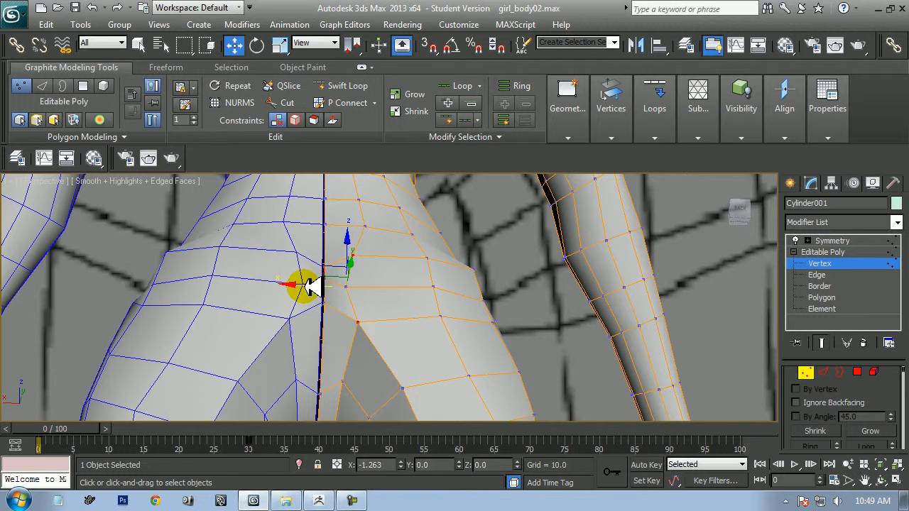
left_click(337, 381)
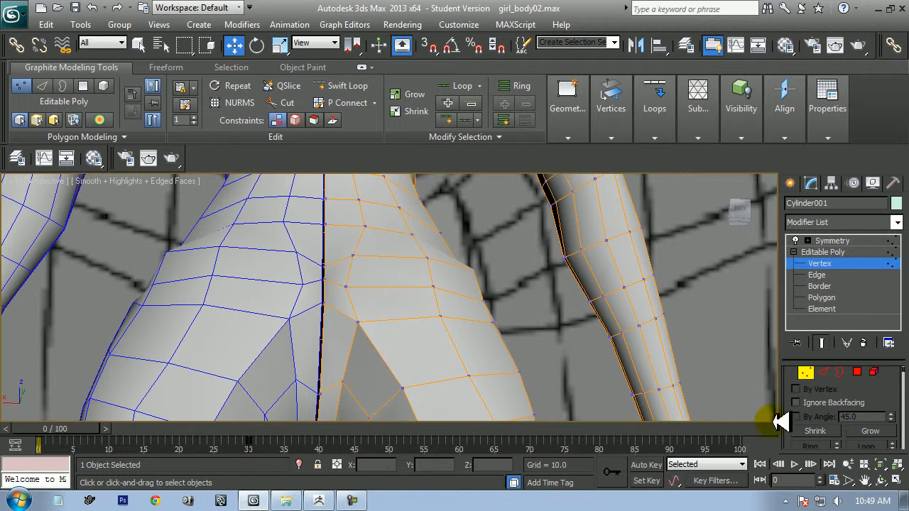
Move the rear inner crotch vertex between buttock and leg to about X -112.8, Y 15.4, Z 32.6
left_click(880, 481)
left_click_drag(462, 300, 369, 303)
right_click(358, 298)
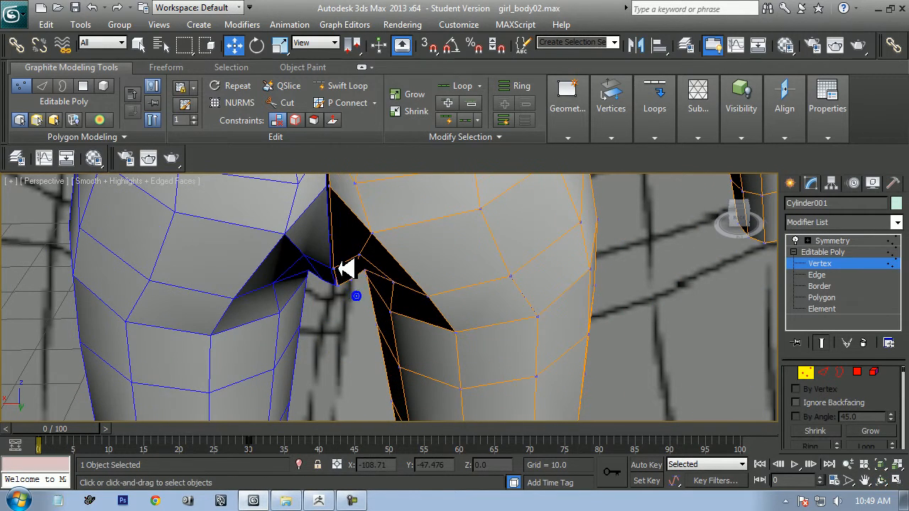
left_click(339, 221)
left_click(361, 256)
left_click_drag(360, 219, 360, 232)
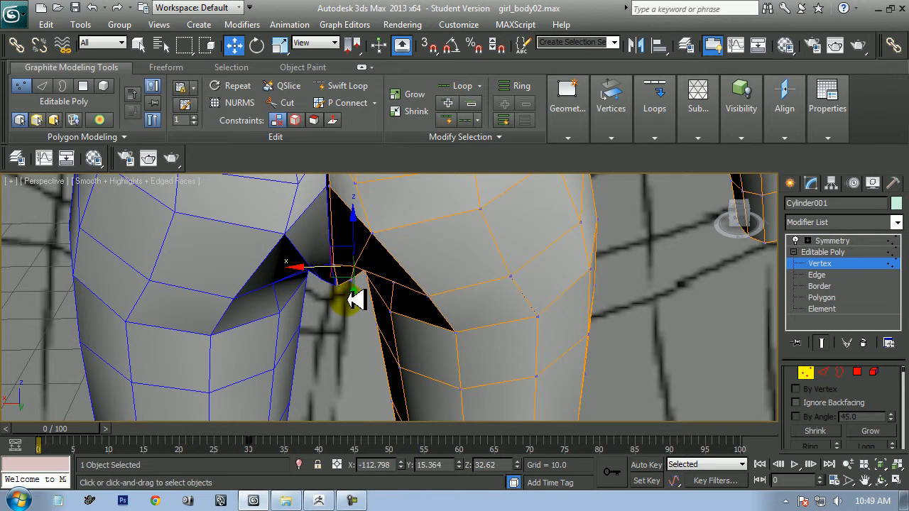
scroll(386, 300, "down", 5)
scroll(416, 310, "up", 3)
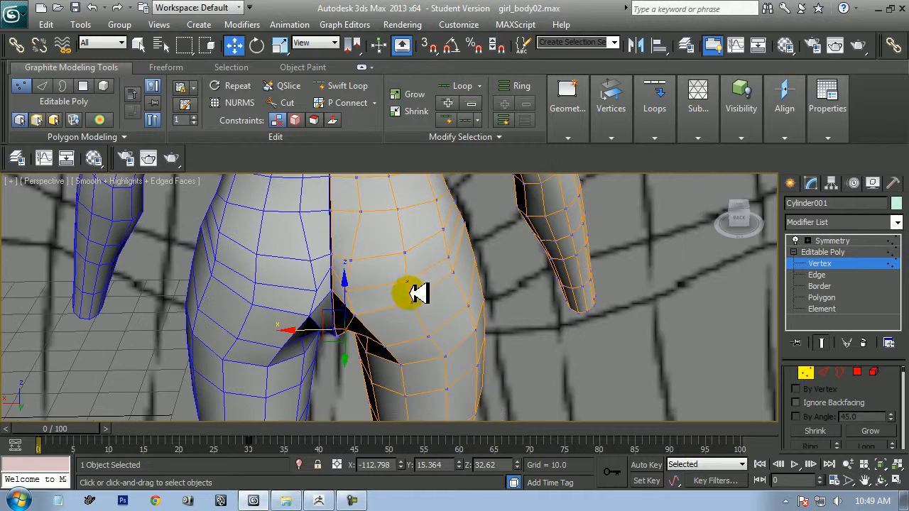
Turn on NURMS smoothing and move the upper buttock vertices to about X -125.5, Y 20.7, Z 46.2 using the left view
right_click(333, 344)
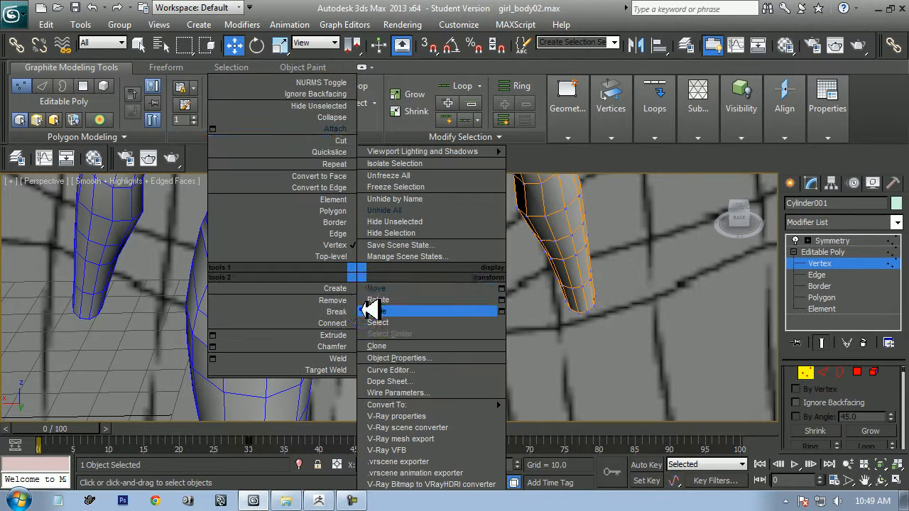
left_click(334, 82)
left_click(880, 480)
left_click_drag(579, 399, 377, 294)
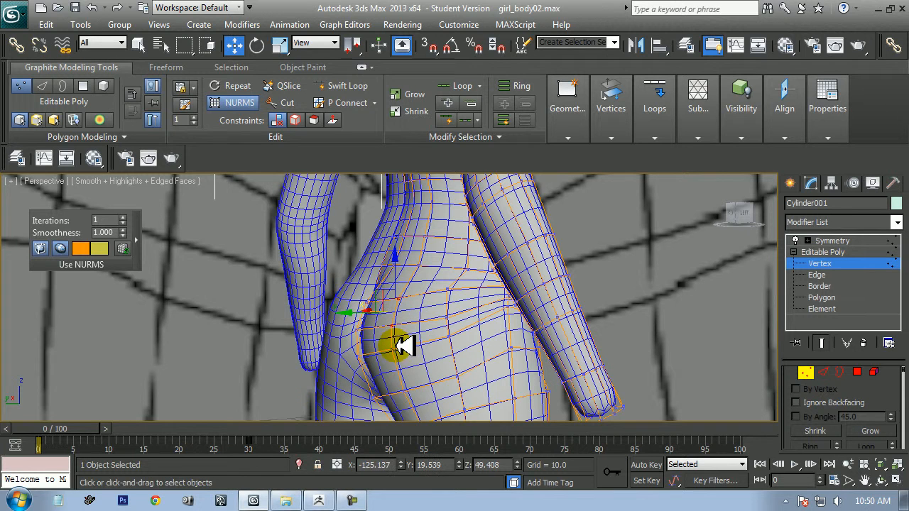
middle_click_drag(455, 344, 409, 331)
key("l")
middle_click_drag(373, 358, 450, 289)
left_click_drag(289, 270, 282, 274)
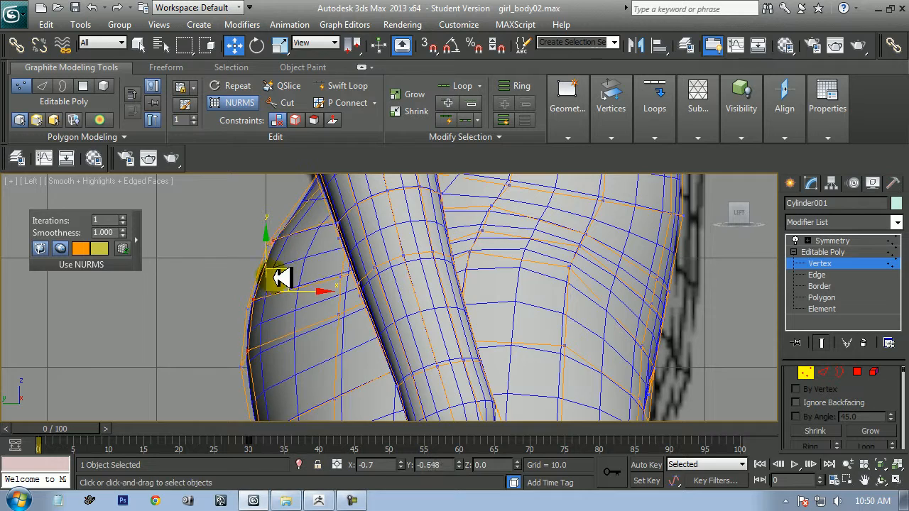
Leave vertex editing and deselect the smoothed body in the perspective view
scroll(314, 313, "down", 3)
mouse_move(414, 333)
middle_mouse_down()
mouse_move(416, 263)
mouse_move(429, 340)
middle_mouse_up()
key("p")
scroll(428, 340, "down", 3)
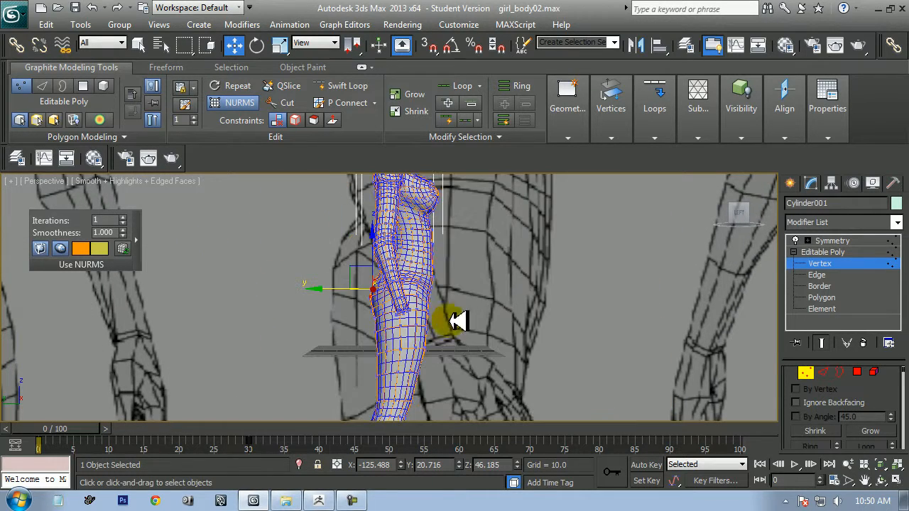
left_click(882, 482)
left_click_drag(493, 299, 389, 313)
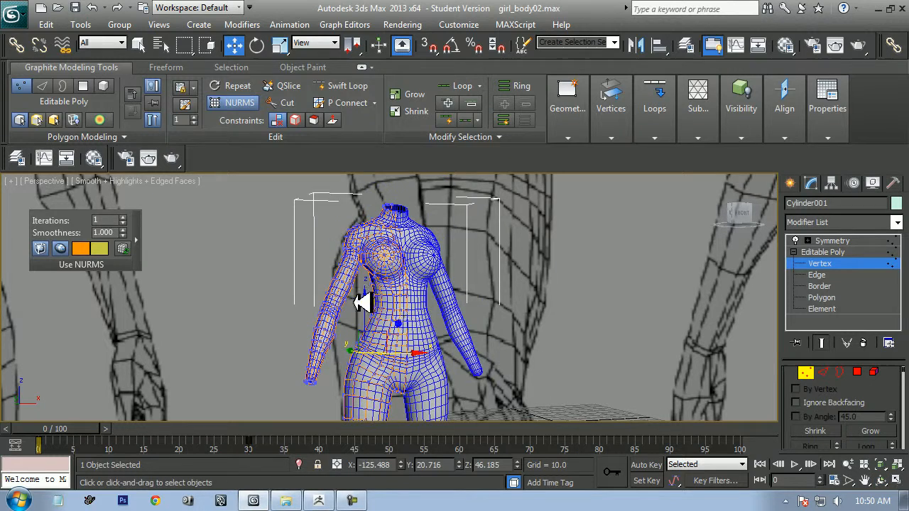
right_click(349, 272)
left_click(323, 257)
left_click(524, 279)
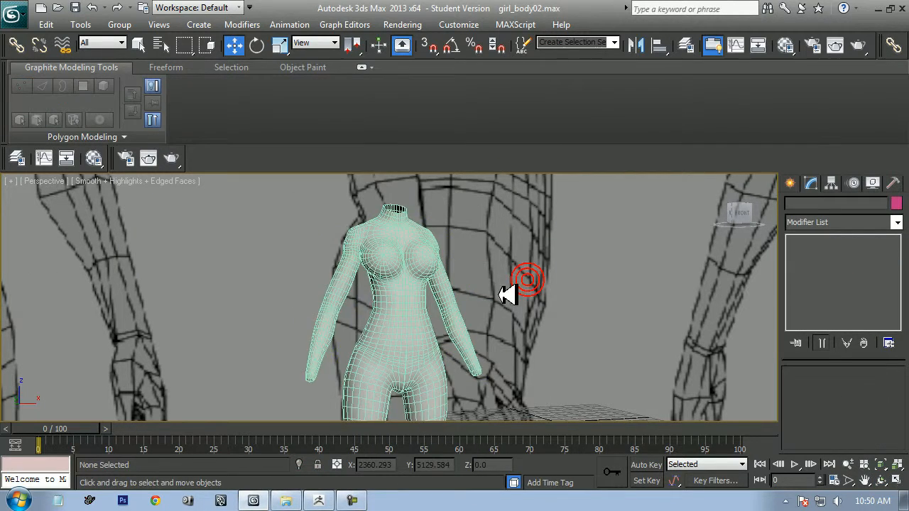
Examine the smoothed body from behind, and its hips and crotch against the front reference
left_click_drag(456, 243, 463, 274)
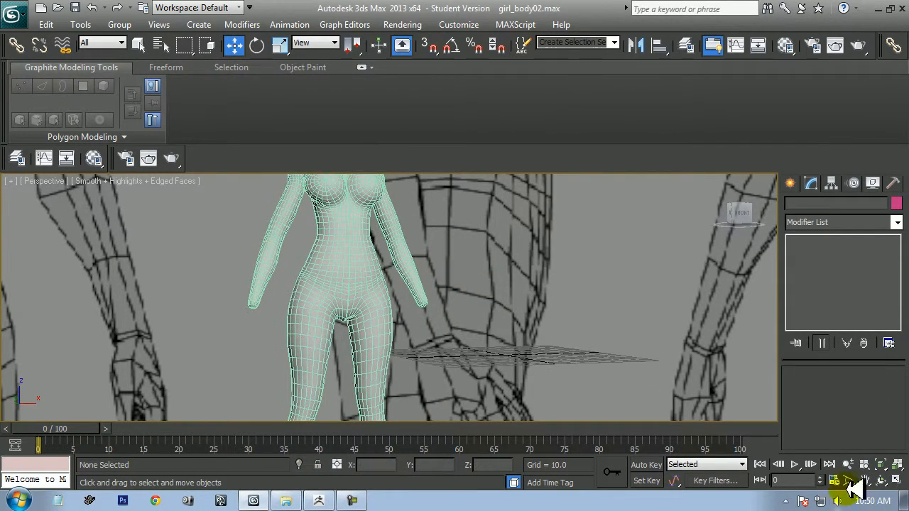
left_click(881, 480)
left_click_drag(516, 331, 390, 350)
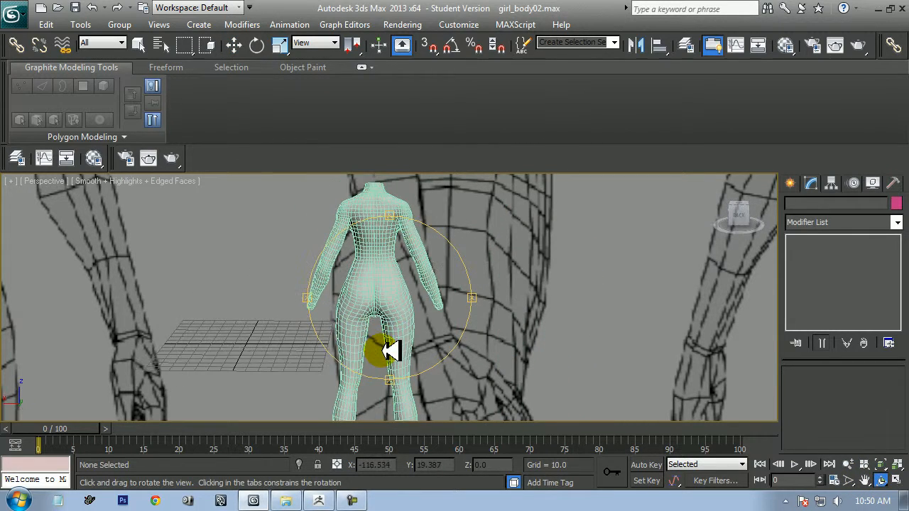
key("f")
scroll(405, 353, "down", 6)
middle_click_drag(414, 327, 412, 305)
scroll(442, 285, "up", 6)
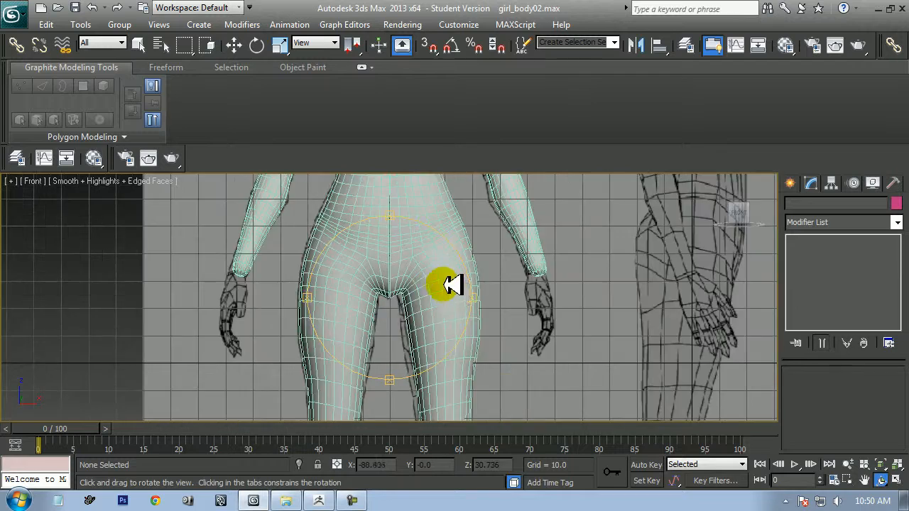
scroll(410, 289, "up", 3)
middle_click_drag(426, 262, 434, 315)
right_click(429, 284)
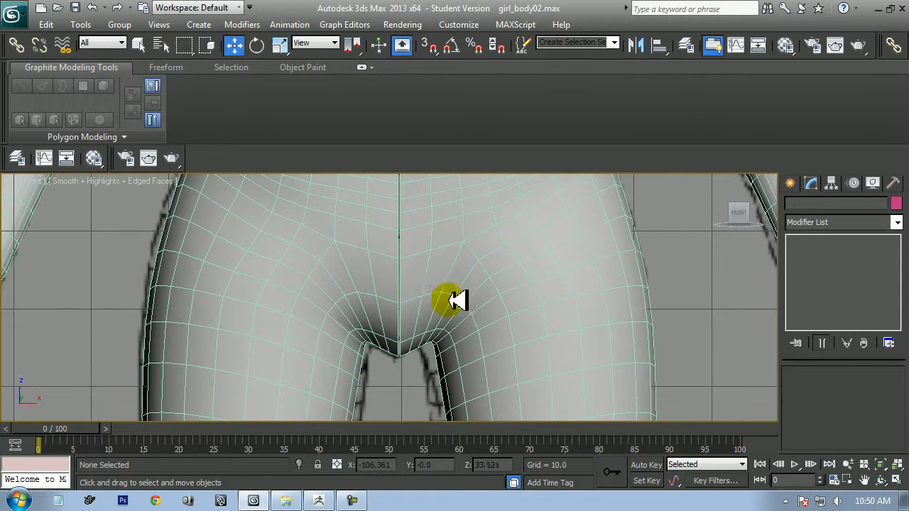
Reselect the body, return to vertex editing, and turn off NURMS smoothing
left_click(442, 291)
left_click(819, 263)
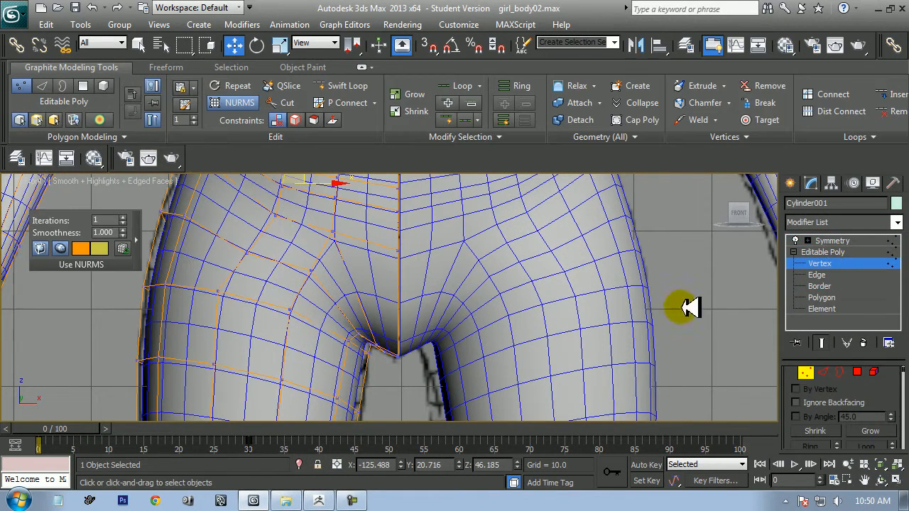
middle_click_drag(396, 325, 420, 345)
right_click(469, 285)
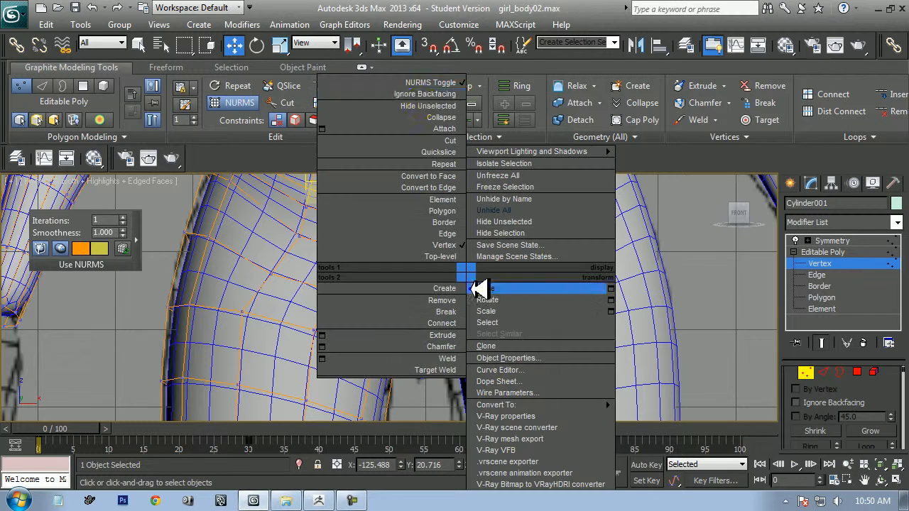
left_click(436, 84)
Move the front groin vertex at the upper corner of the crotch to about X -118.0, Z 39.2 in the front view
middle_click_drag(453, 319, 409, 283)
left_click(325, 233)
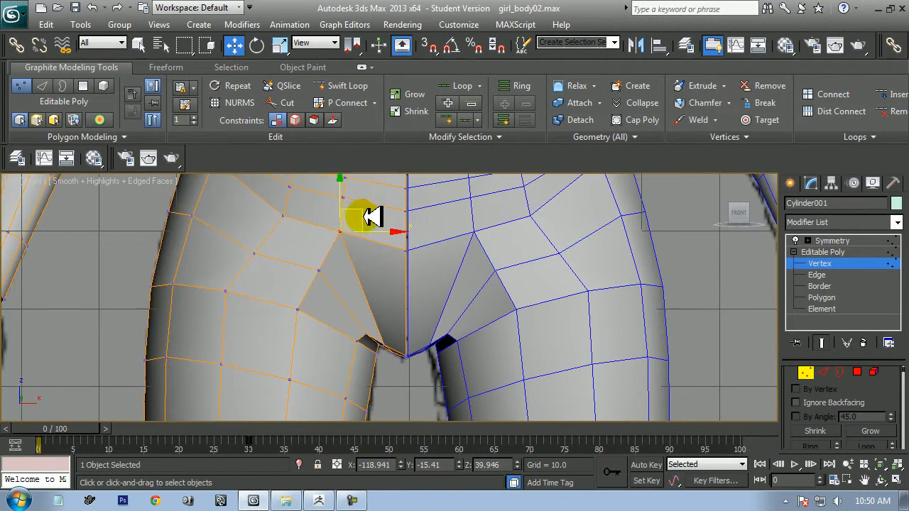
mouse_move(355, 213)
left_mouse_down()
mouse_move(378, 228)
mouse_move(362, 219)
left_mouse_up()
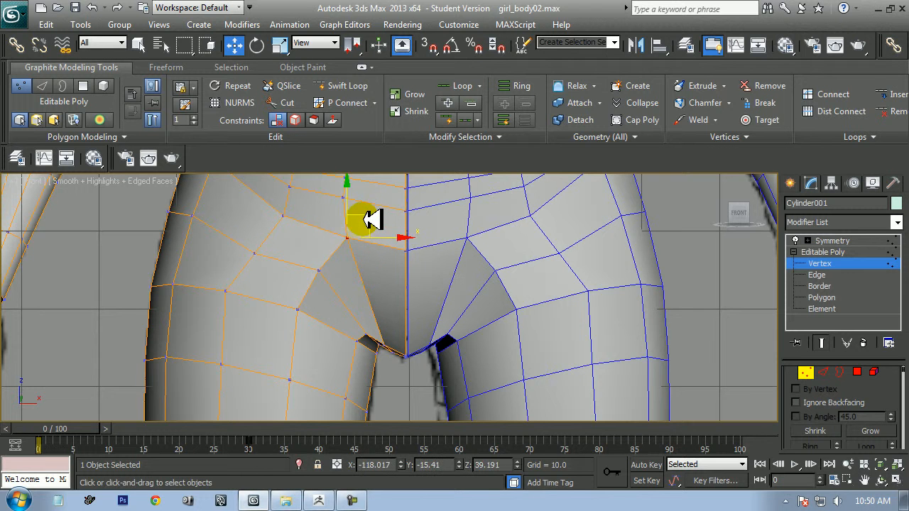
middle_click_drag(398, 344, 392, 292)
scroll(390, 297, "up", 2)
left_click_drag(393, 274, 394, 282)
scroll(389, 273, "down", 2)
Select the front groin-line vertices out to the side of the hip and move them to about X -127.7, Z 43.1
middle_click_drag(383, 286, 408, 390)
scroll(409, 307, "down", 1)
left_click_drag(416, 389, 392, 325)
left_click(342, 308)
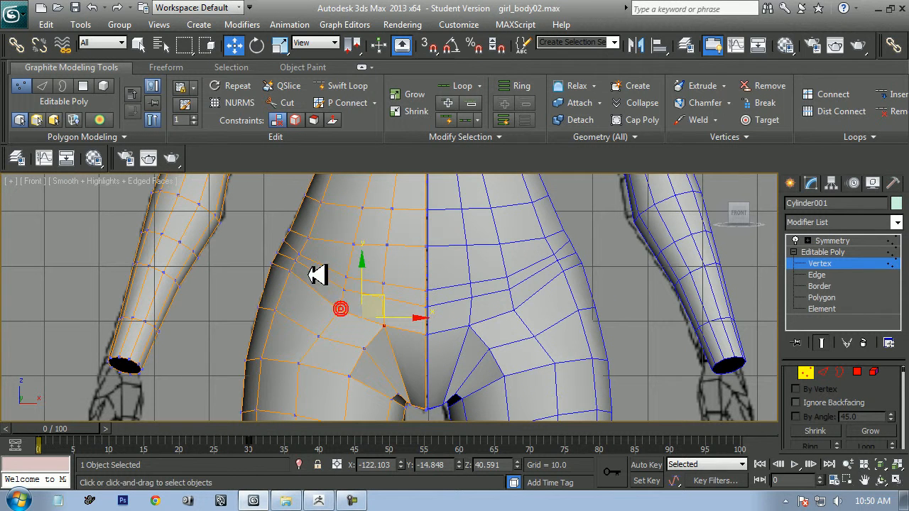
left_click(292, 271, "ctrl")
left_click_drag(352, 277, 346, 281)
Apply Relax from the Edit Geometry commands to the selected groin-line vertices
right_click(863, 386)
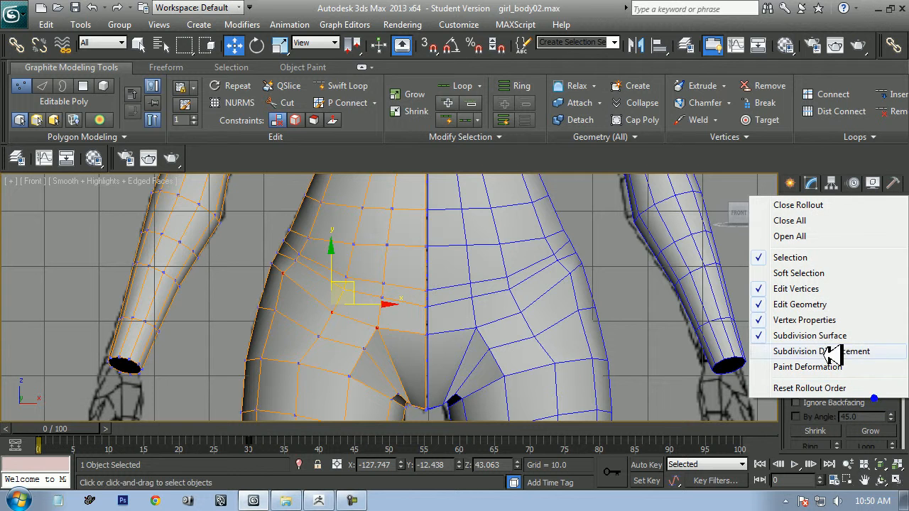
left_click(831, 304)
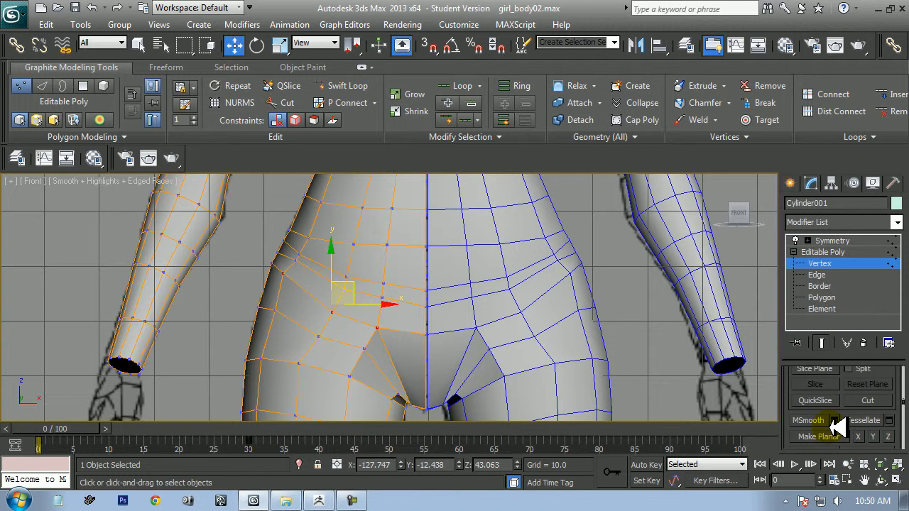
scroll(866, 417, "down", 5)
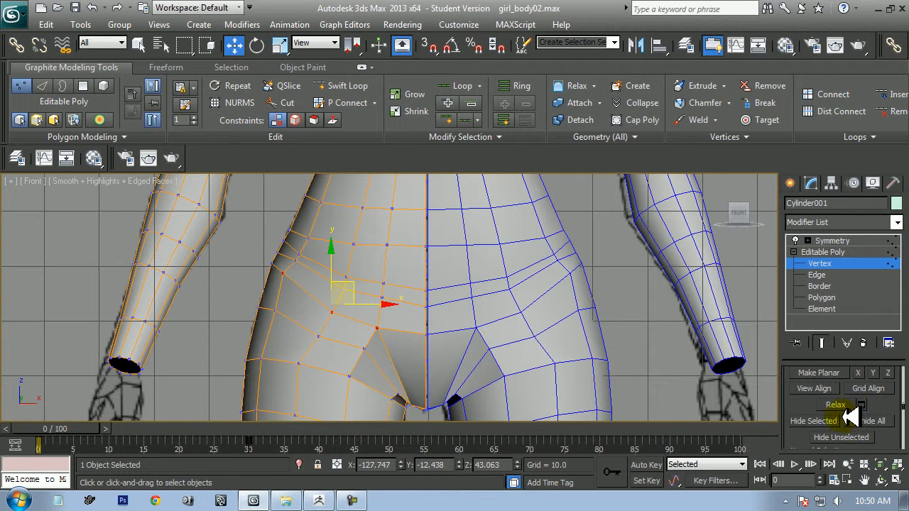
left_click(835, 405)
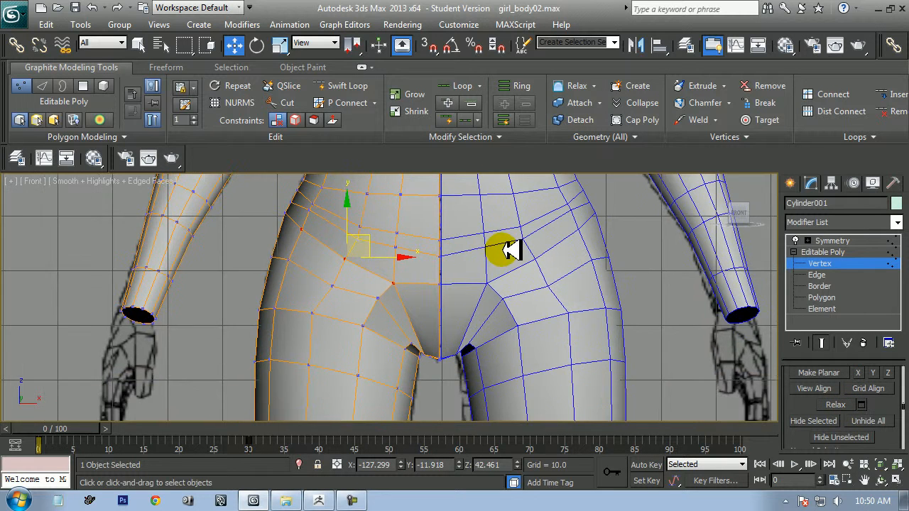
Move the front upper-abdomen vertices forward in the left view to about Y -17.5 at Z 83.9
key("l")
scroll(515, 270, "up", 5)
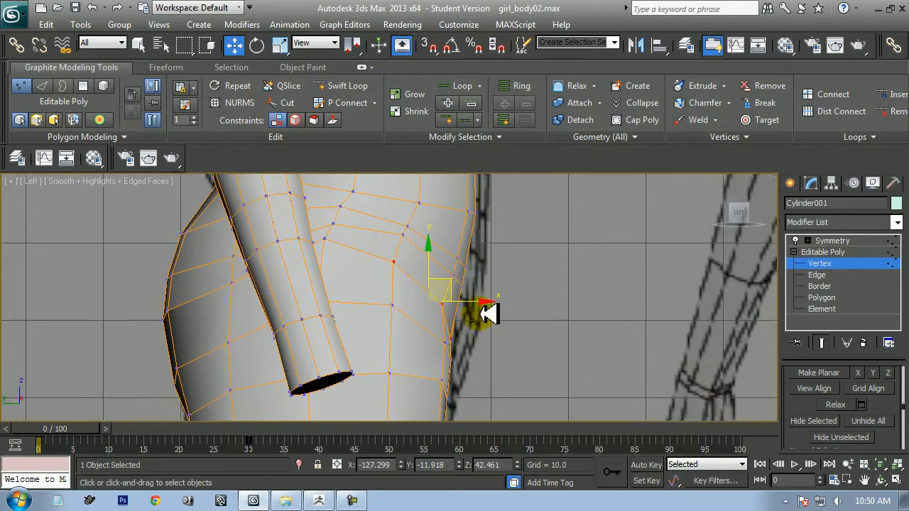
scroll(497, 381, "down", 6)
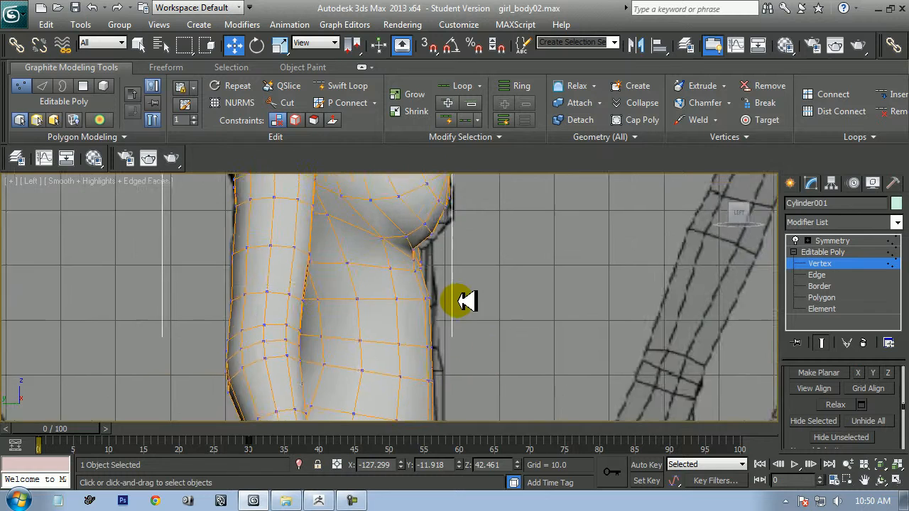
mouse_move(48, 423)
left_mouse_down()
mouse_move(146, 429)
mouse_move(31, 437)
left_mouse_up()
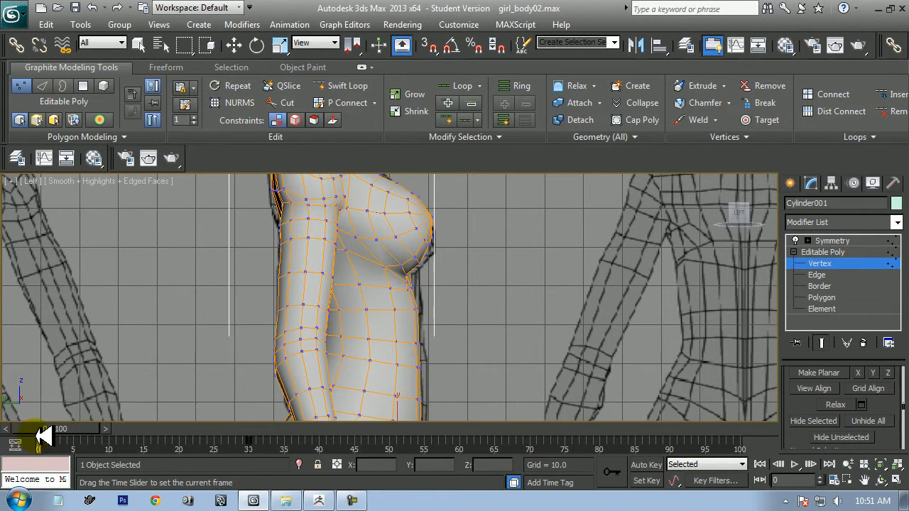
key("w")
scroll(408, 311, "up", 4)
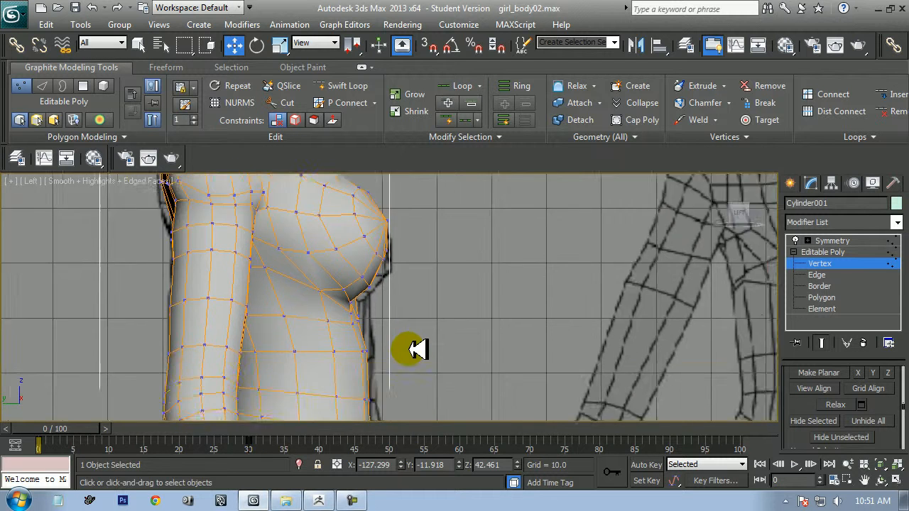
scroll(419, 400, "up", 4)
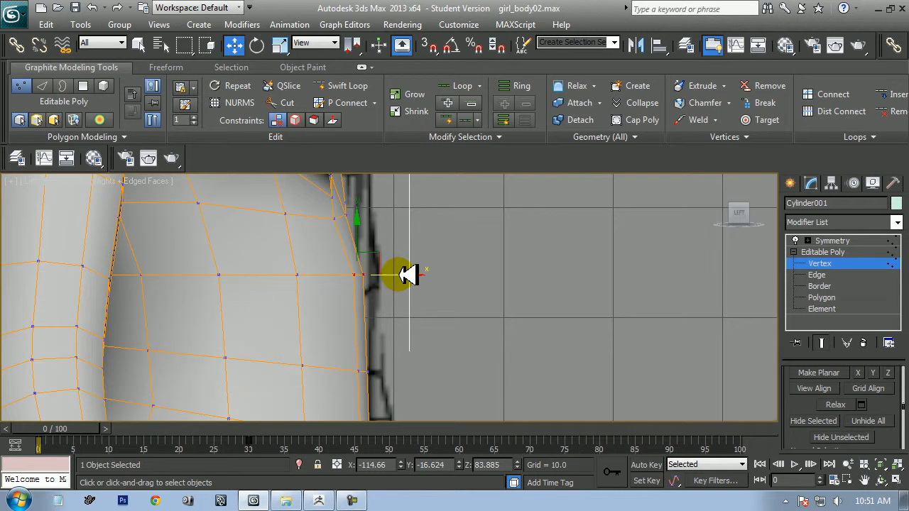
Move the front lower-belly vertices forward to match the reference contour, reaching about Y -18.9 at Z 53.9
middle_click_drag(416, 274, 428, 209)
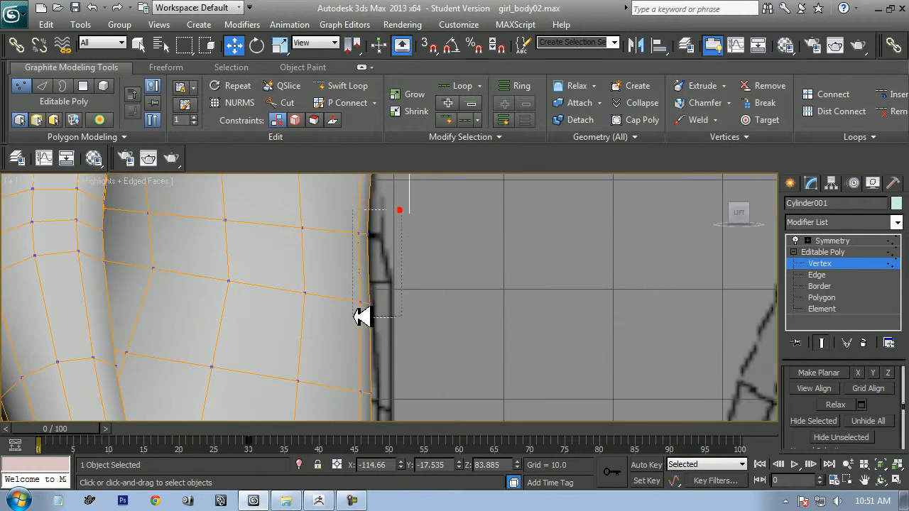
middle_click_drag(437, 269, 458, 235)
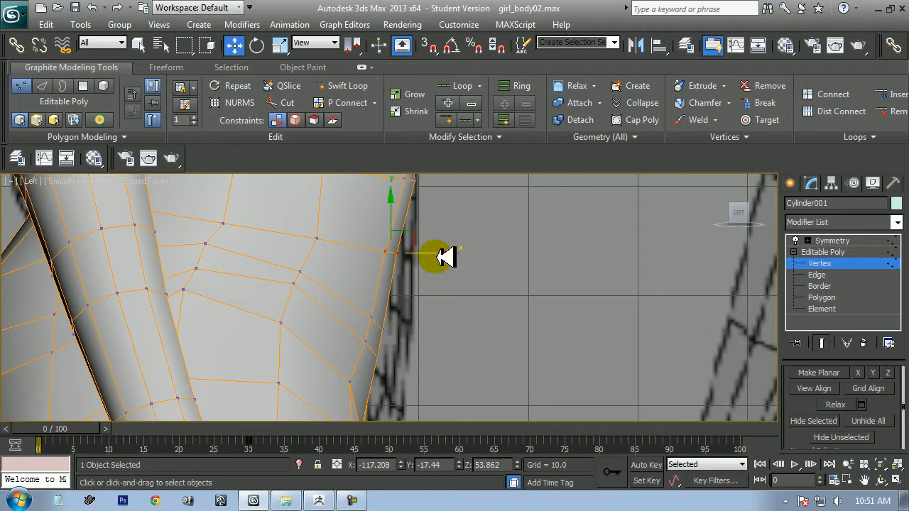
left_click_drag(464, 254, 465, 256)
Select the front vertices just above the groin in the left view and move them to about Y -17.9, Z 44.2
middle_click_drag(453, 340, 426, 245)
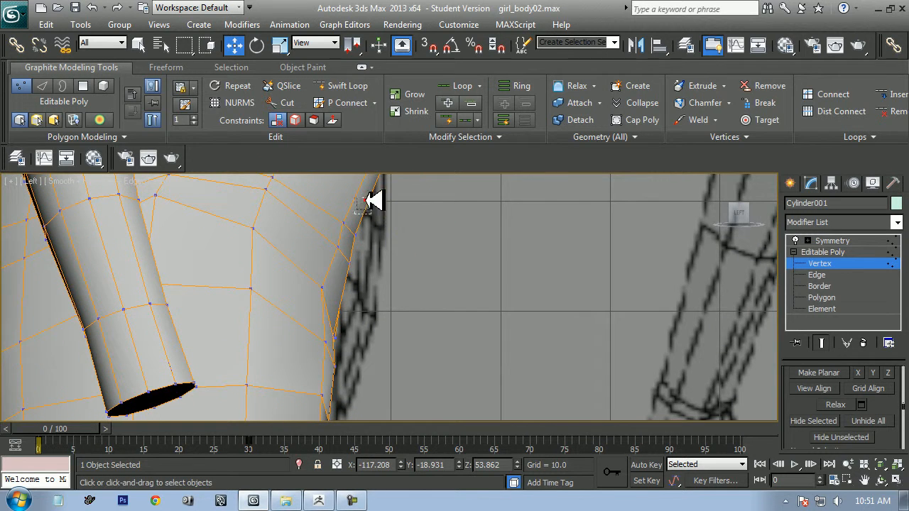
middle_click_drag(369, 235, 383, 251)
left_click_drag(382, 246, 403, 266)
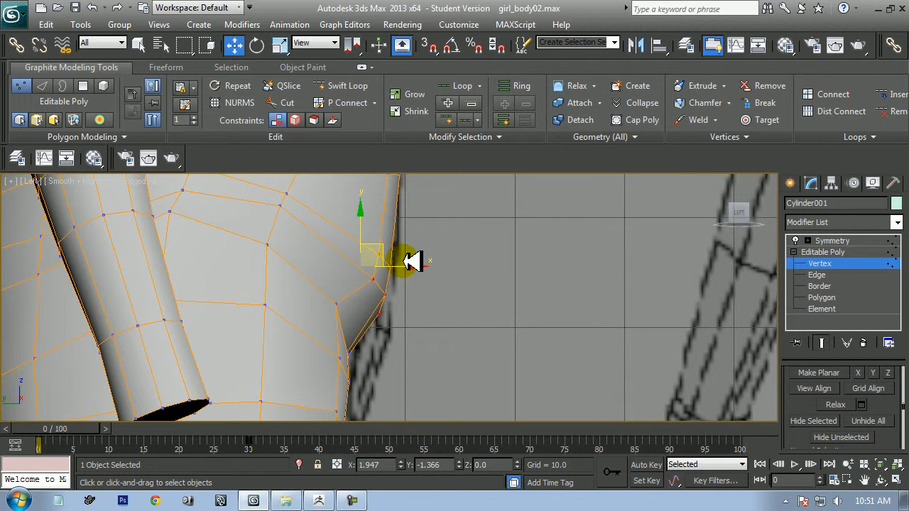
scroll(412, 262, "down", 5)
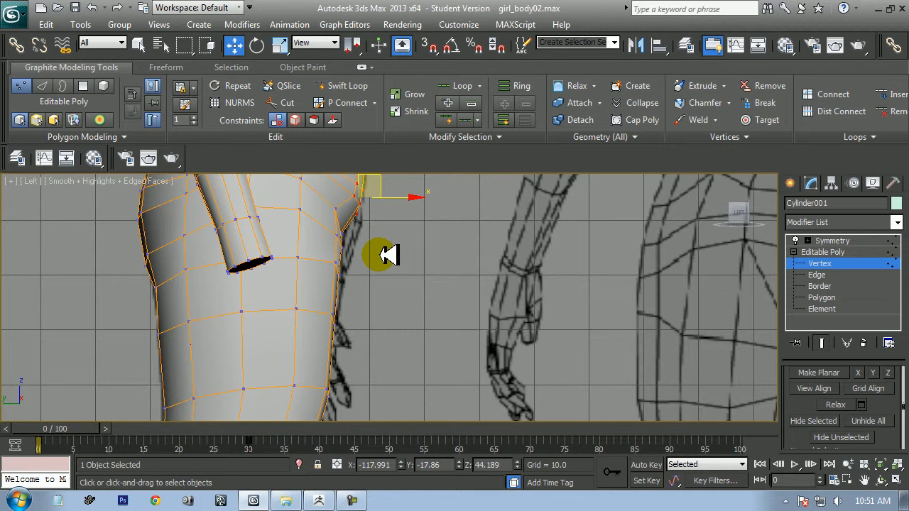
Select the front groin-line vertices from the thigh crease toward the centre line and reposition them in the left view
key("p")
key("z")
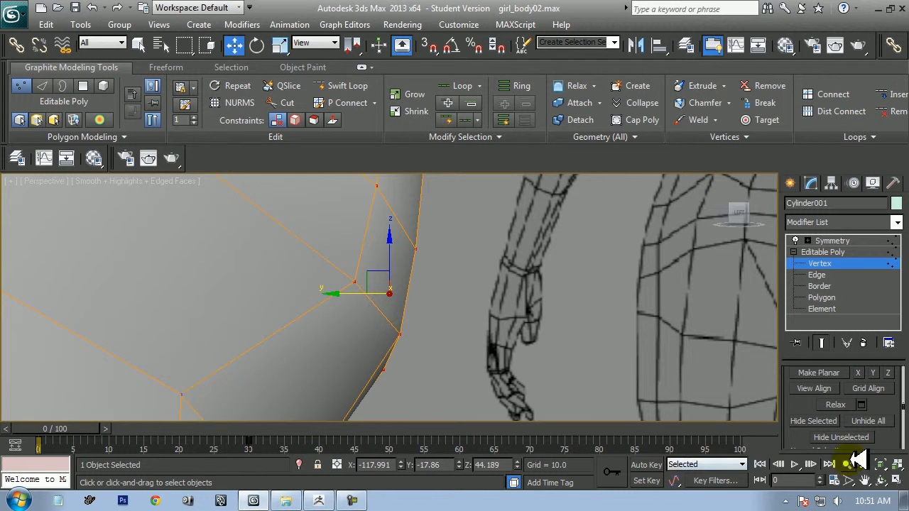
left_click(881, 481)
left_click_drag(481, 305, 403, 295)
right_click(394, 294)
left_click(301, 315)
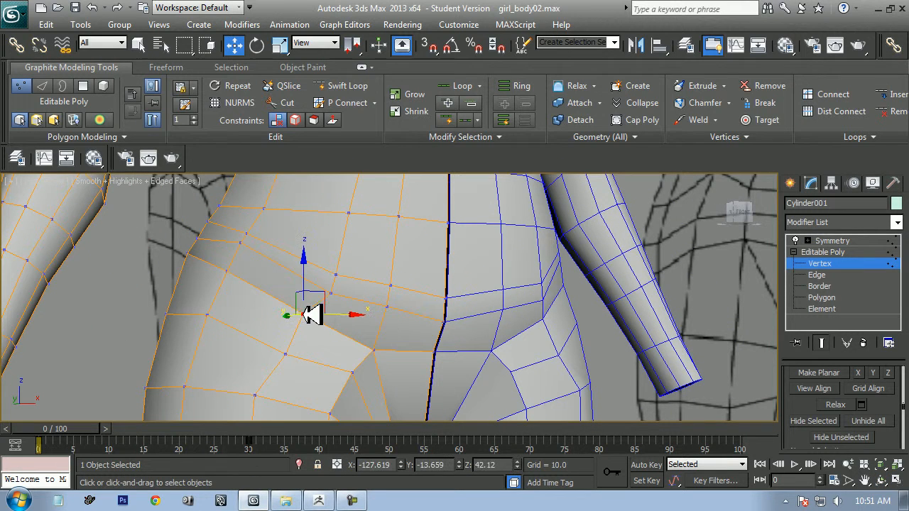
left_click(381, 351, "ctrl")
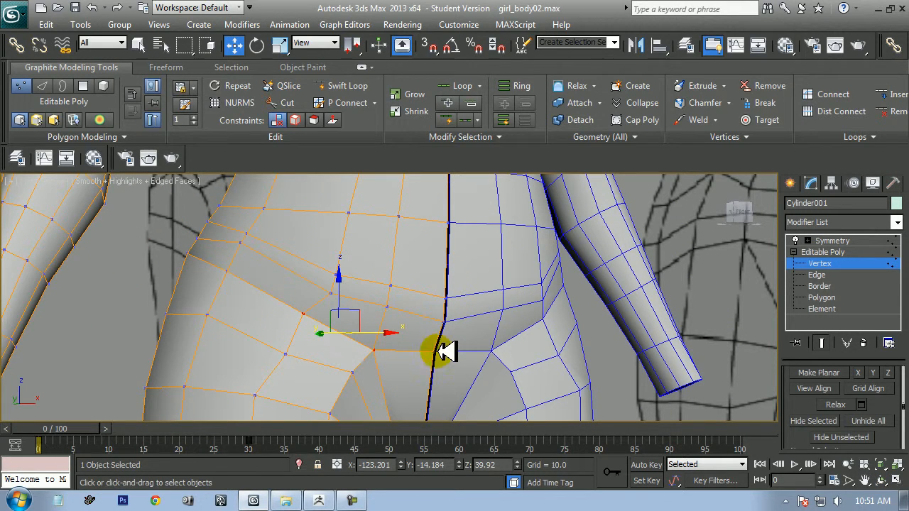
key("l")
scroll(388, 304, "up", 2)
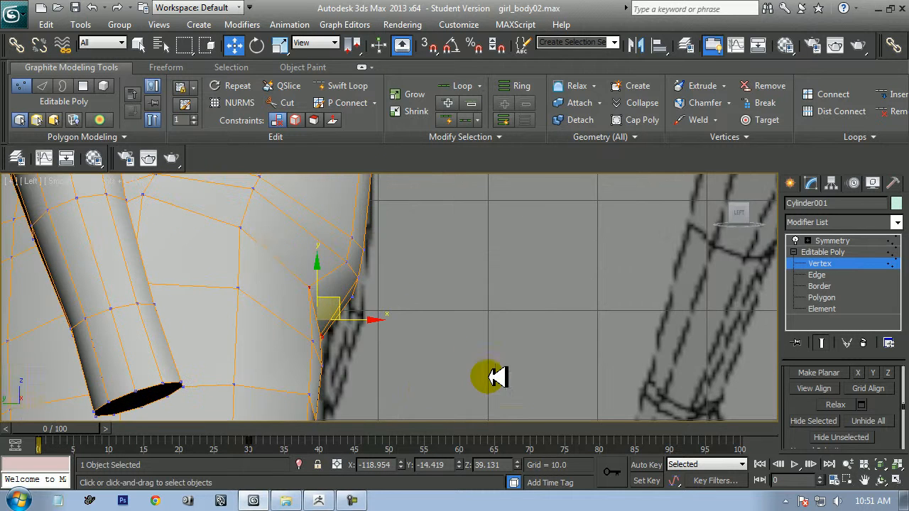
left_click_drag(356, 314, 344, 334)
Select the front belly vertices above the groin and fit them to the reference at about Y -18.7, Z 57.2
middle_click_drag(356, 263, 364, 318)
scroll(364, 312, "down", 2)
left_click_drag(359, 269, 403, 333)
middle_click_drag(402, 220, 407, 281)
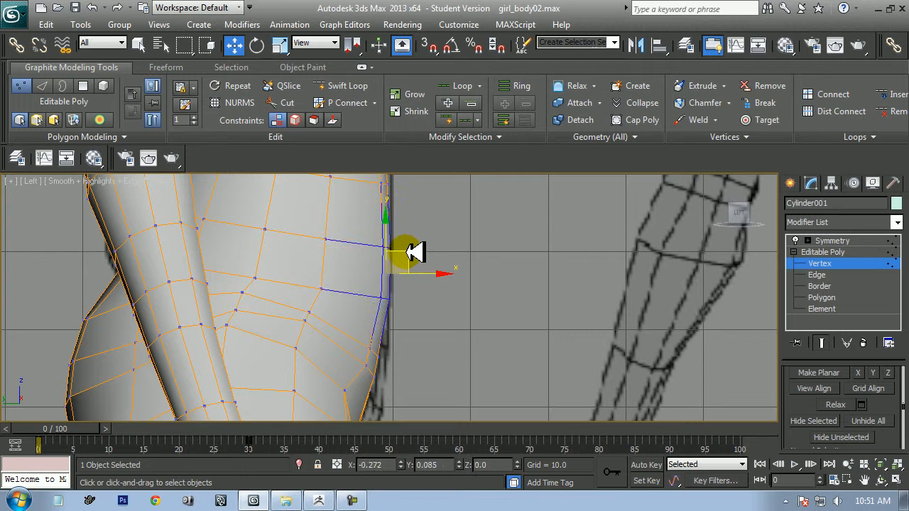
middle_click_drag(420, 289, 416, 313)
Switch to edge editing and select the edge loop running across the lower belly and around the hip
key("p")
scroll(412, 310, "down", 3)
left_click(881, 481)
left_click_drag(620, 369, 383, 302)
left_click_drag(375, 216, 436, 287)
right_click(428, 287)
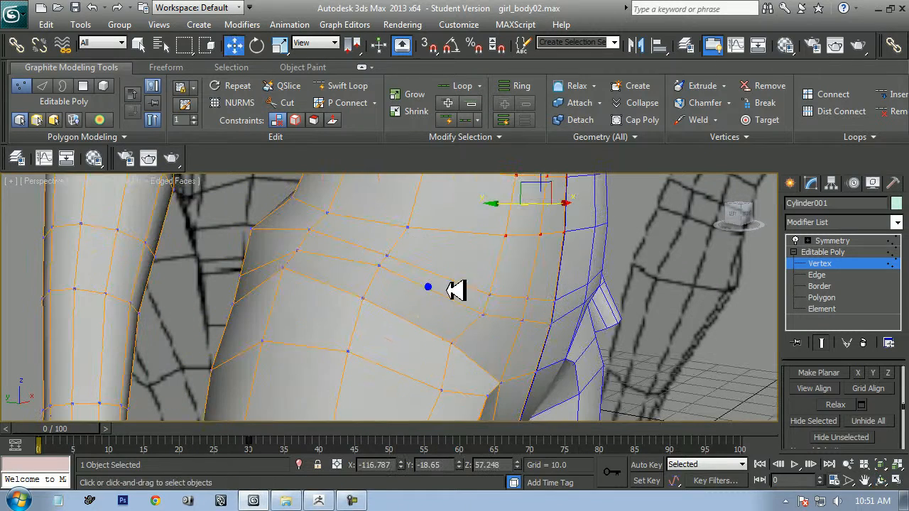
left_click(817, 275)
double_click(543, 293)
left_click(525, 297)
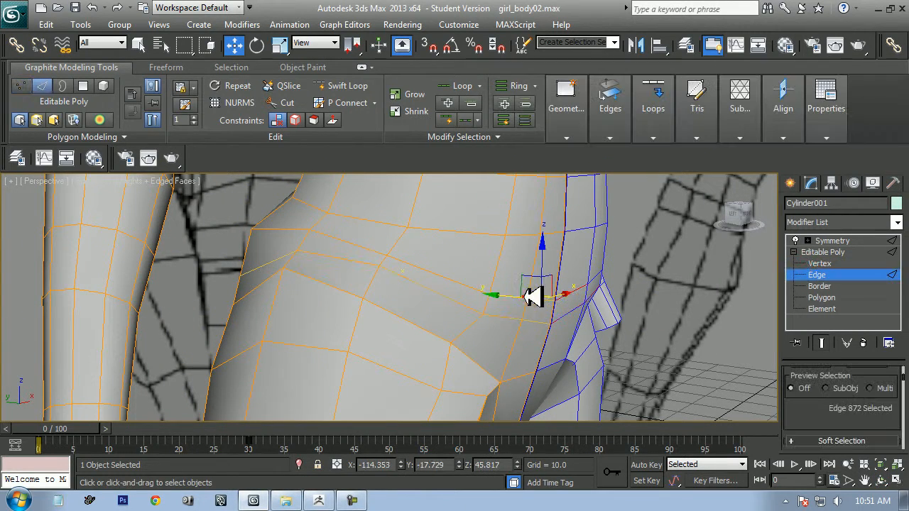
scroll(849, 409, "up", 2)
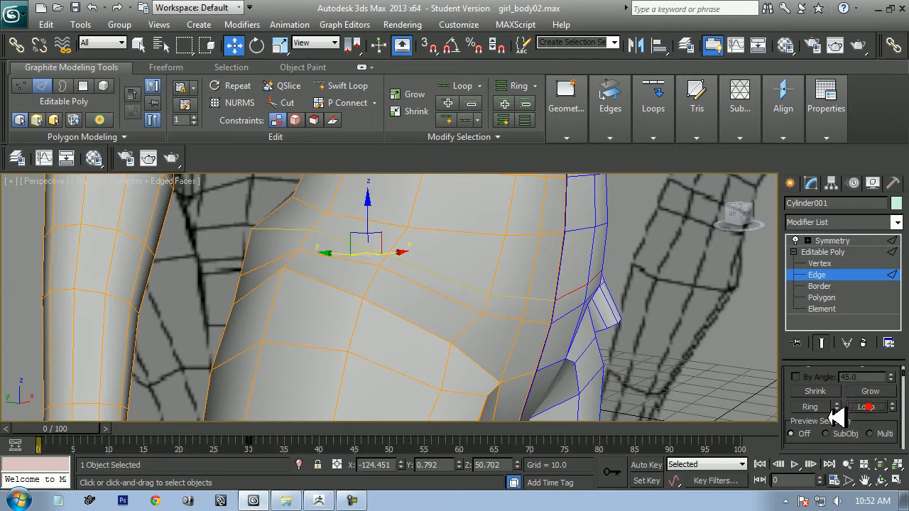
scroll(512, 355, "down", 5)
Using the Edge constraint, slide only the loop's front belly edges upward to about Y -18.0, Z 49.0
left_click(883, 481)
left_click_drag(493, 377, 437, 295)
right_click(437, 296)
left_click_drag(367, 264, 501, 345, "alt")
middle_click_drag(502, 346, 404, 341, "alt")
key("l")
middle_click_drag(502, 345, 529, 293)
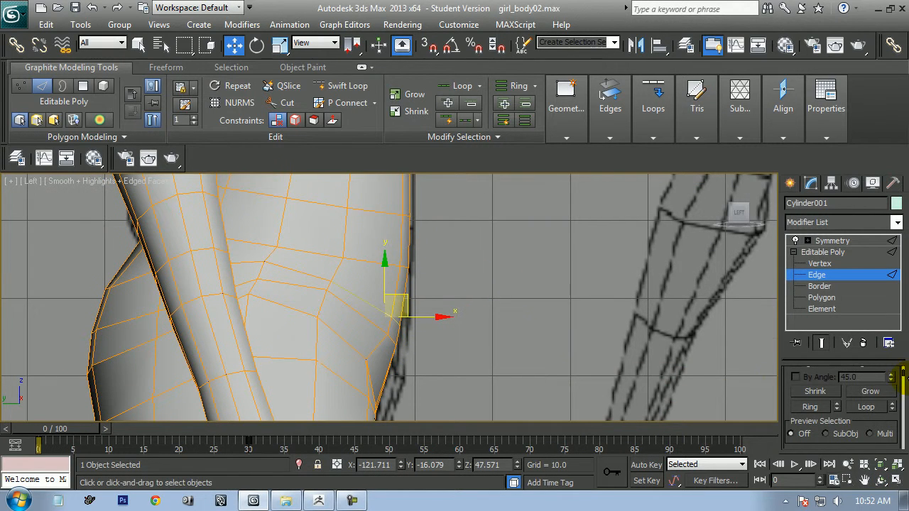
scroll(852, 426, "down", 5)
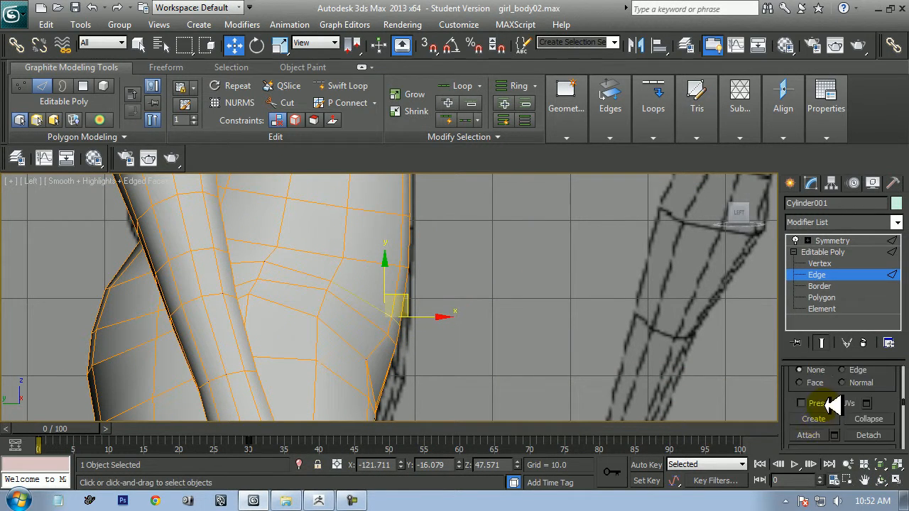
middle_click_drag(436, 323, 435, 370)
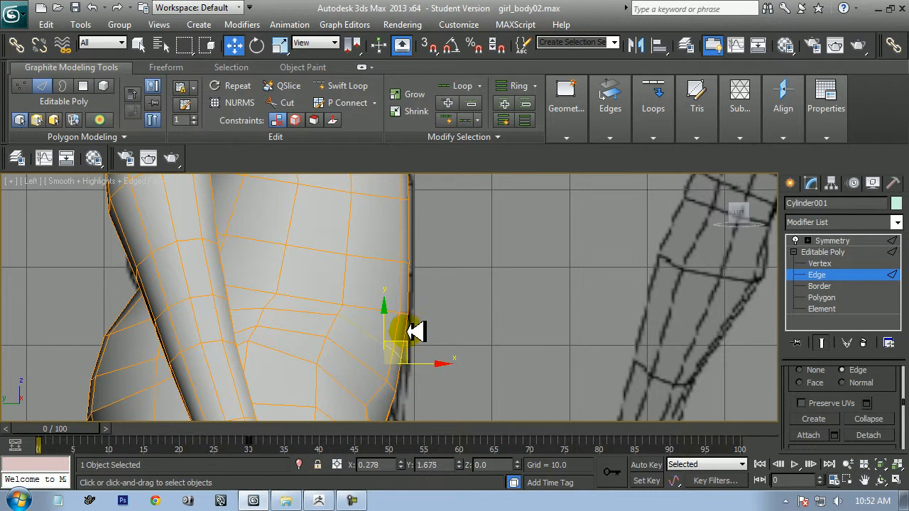
left_click_drag(415, 329, 358, 317)
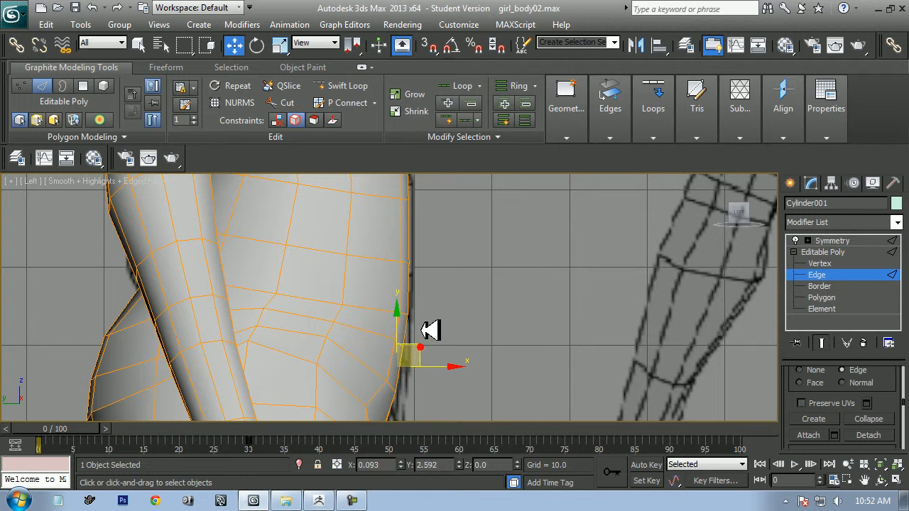
left_click_drag(421, 334, 422, 334)
Examine the torso and buttocks from behind in the perspective view
middle_click_drag(242, 311, 342, 305)
middle_click_drag(446, 298, 411, 311)
key("p")
scroll(419, 316, "down", 5)
scroll(507, 332, "down", 3)
middle_click_drag(508, 332, 526, 347)
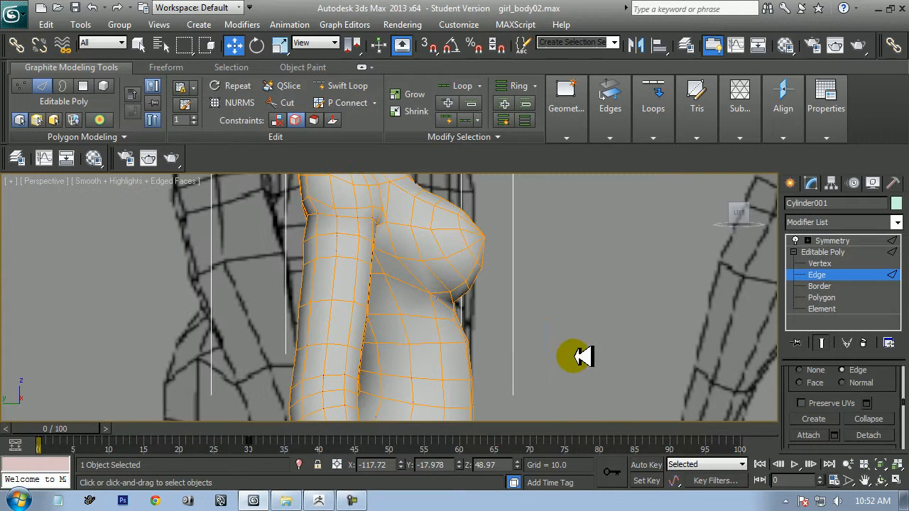
left_click(881, 480)
left_click_drag(382, 384, 382, 278)
right_click(382, 278)
scroll(382, 278, "up", 4)
middle_click_drag(382, 279, 403, 304)
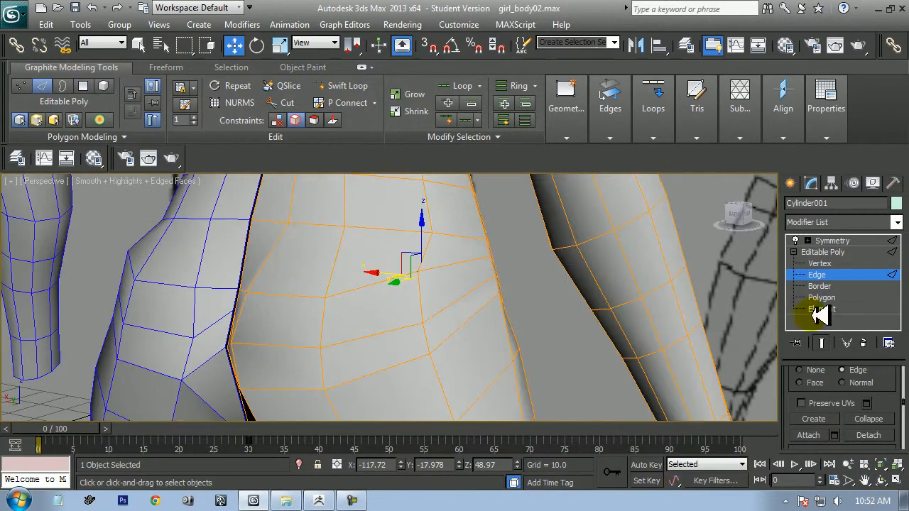
Return to vertex editing and move the lower-back vertex beside the centre line to about X -116.2, Y 14.5, Z 58.7
left_click(822, 264)
left_click(294, 223)
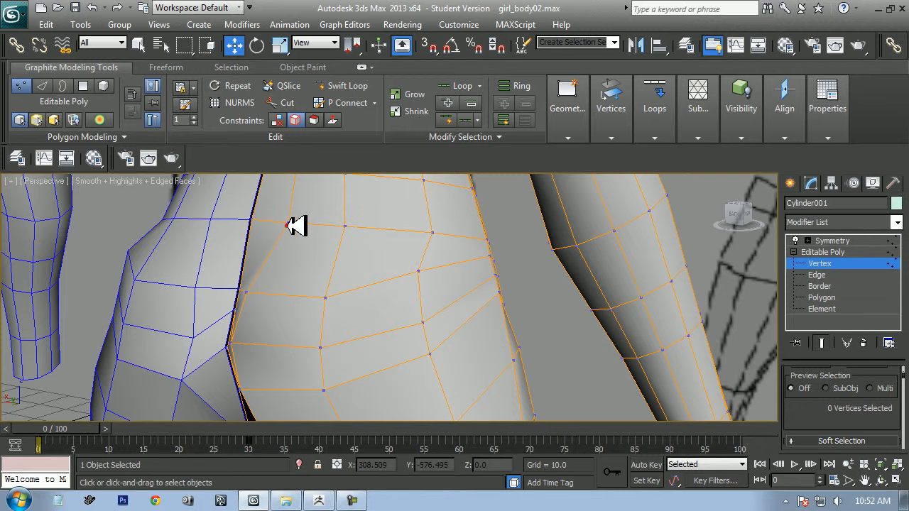
key("l")
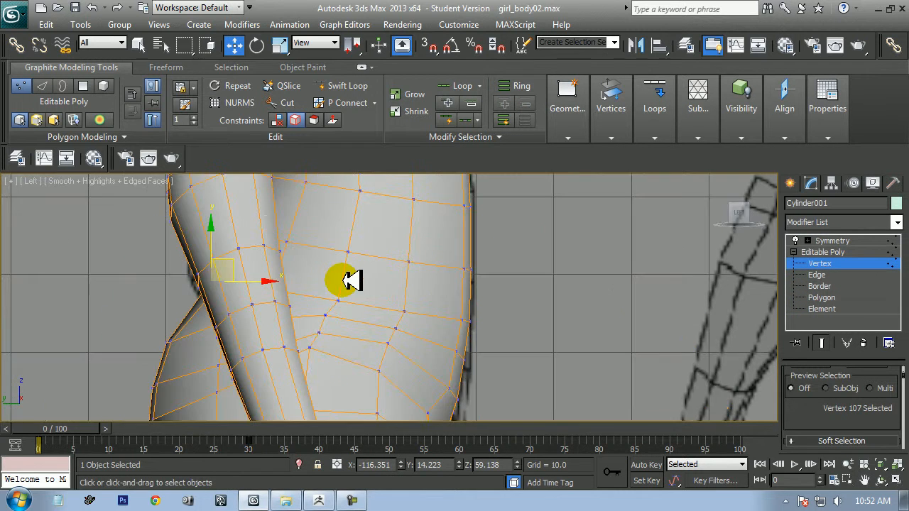
scroll(361, 301, "down", 8)
scroll(398, 306, "up", 7)
middle_click_drag(457, 310, 419, 417)
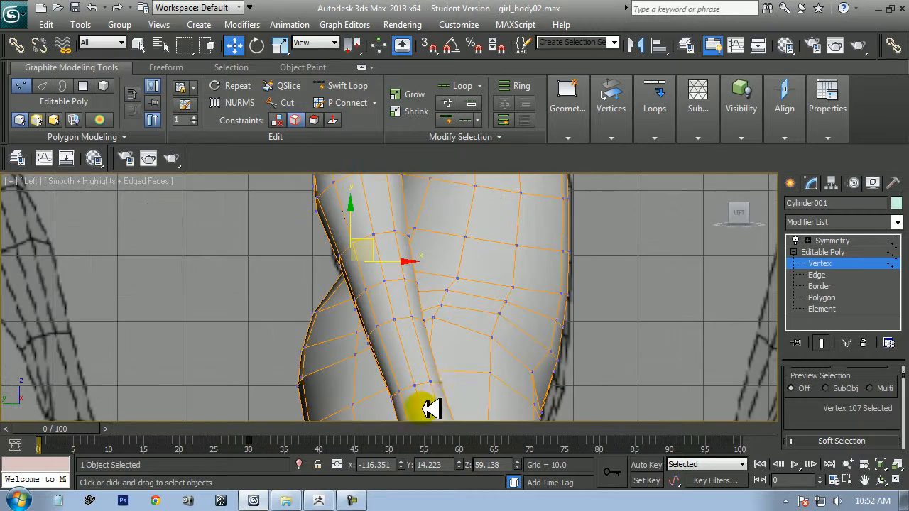
key("F3")
scroll(442, 329, "up", 5)
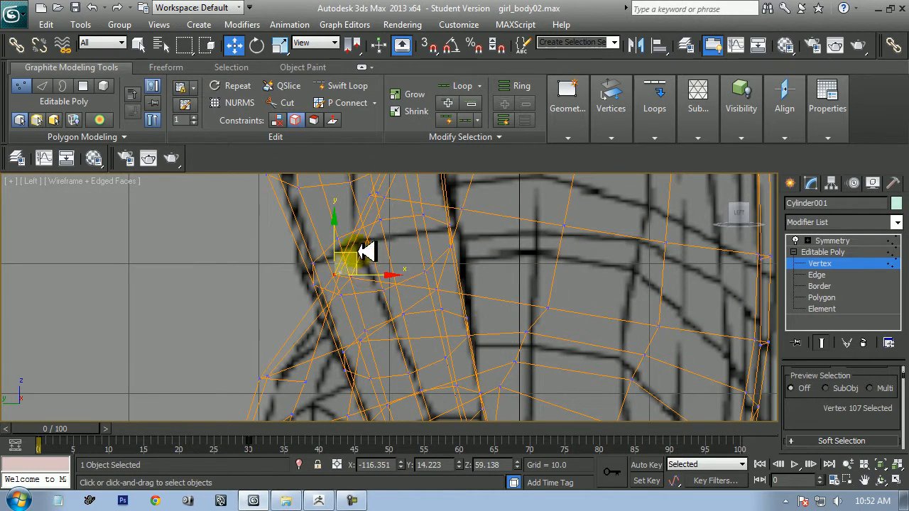
key("p")
key("z")
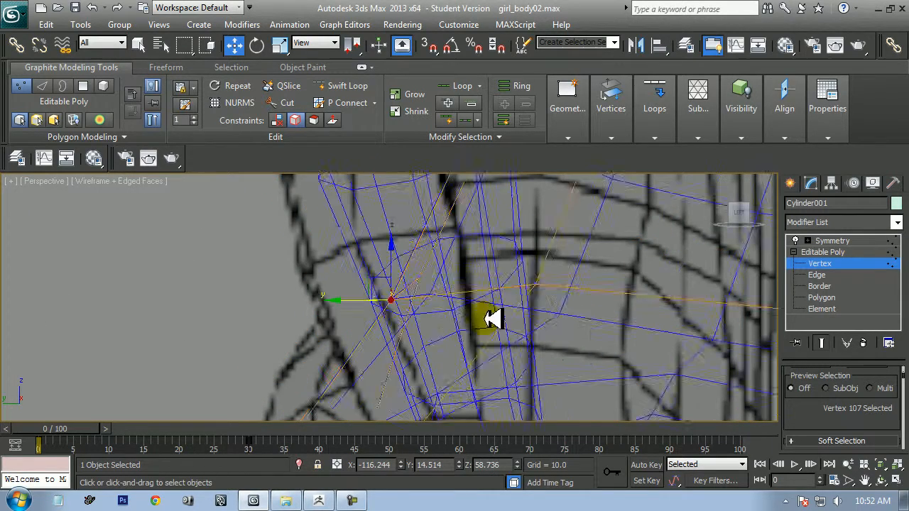
Show the body from behind in the perspective view and restore smooth shading
scroll(491, 313, "down", 8)
left_click(881, 480)
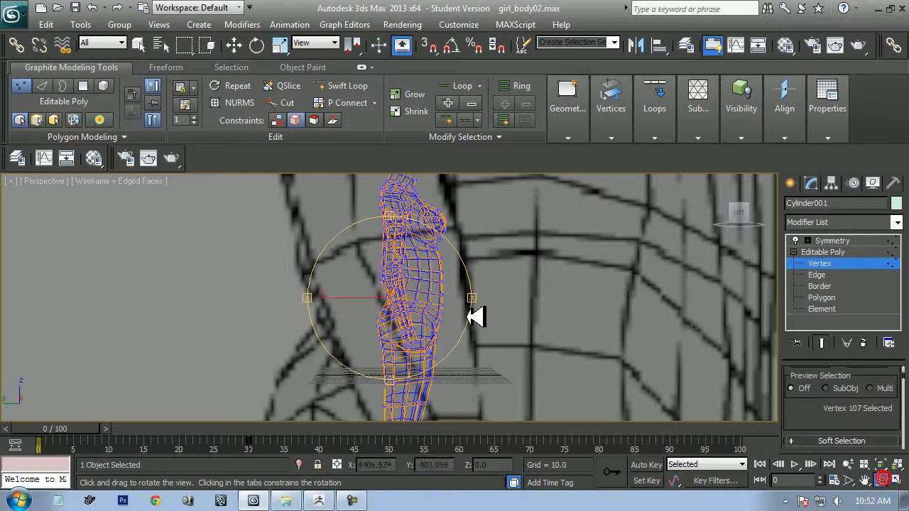
left_click_drag(493, 331, 385, 260)
left_click(71, 183)
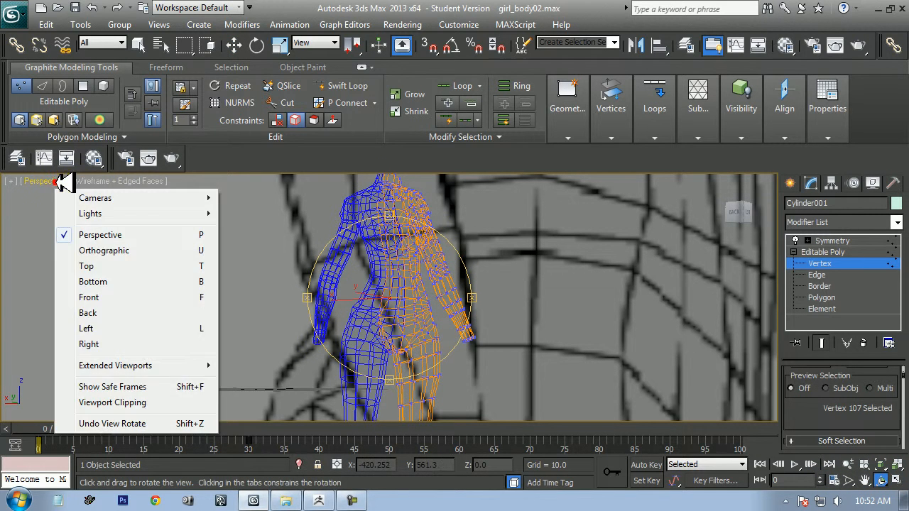
left_click(100, 181)
left_click(162, 198)
scroll(462, 304, "up", 8)
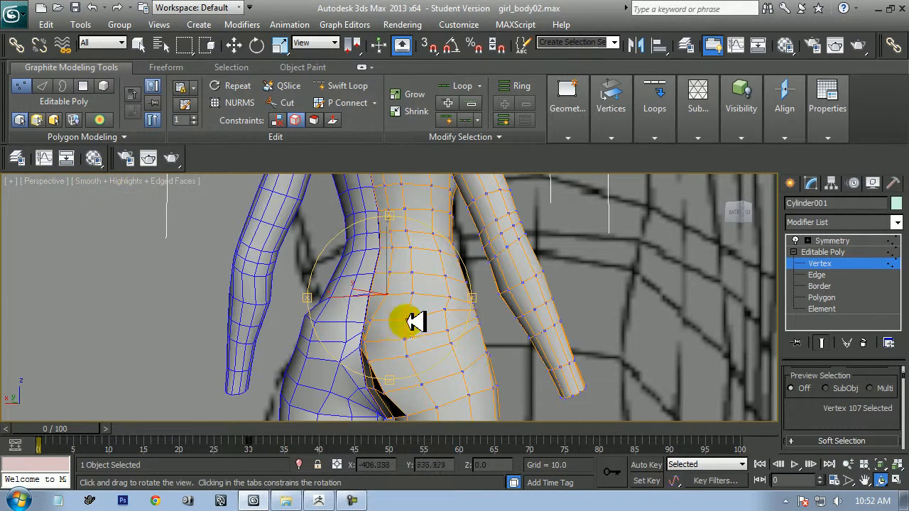
Shift the lower-back vertex and the buttock vertex below it closer to the body's centre line
key("w")
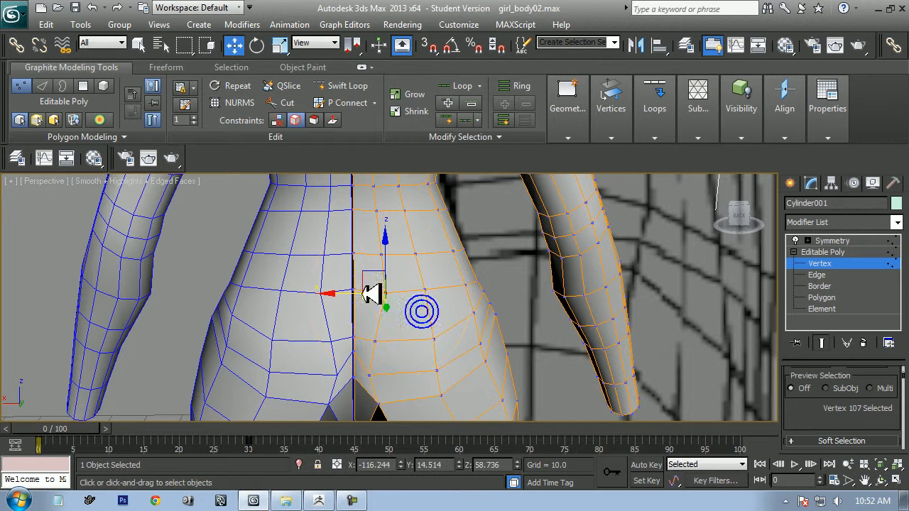
left_click_drag(338, 295, 343, 296)
left_click(376, 344)
left_click_drag(333, 342, 317, 343)
Set the movement constraint to None and move the vertex at the rear crotch gap's upper edge toward the centre line
middle_click_drag(403, 398, 406, 304)
left_click(378, 326)
left_click_drag(338, 331, 320, 334)
scroll(827, 426, "down", 5)
scroll(820, 387, "down", 3)
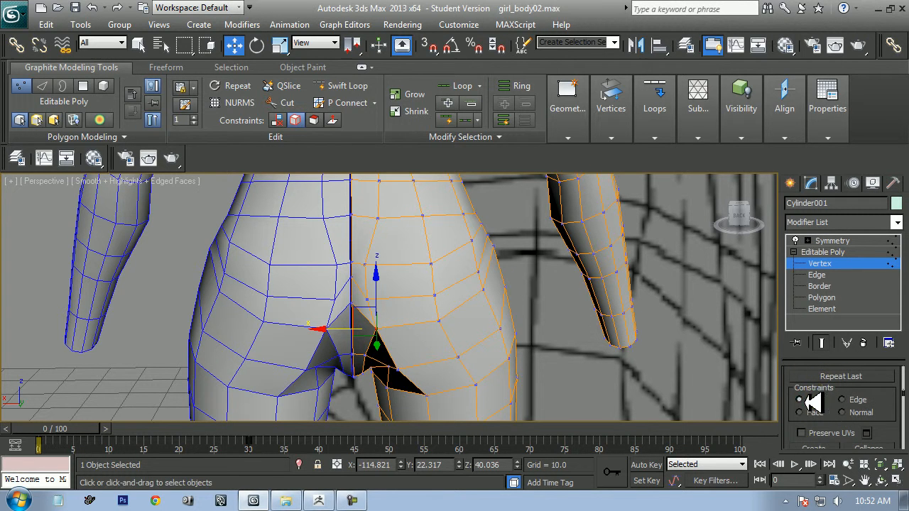
left_click_drag(333, 332, 312, 334)
Move the lower side vertex of the rear crotch gap inward to about X -111.7, Y 15.4, Z 32.6
left_click(396, 371)
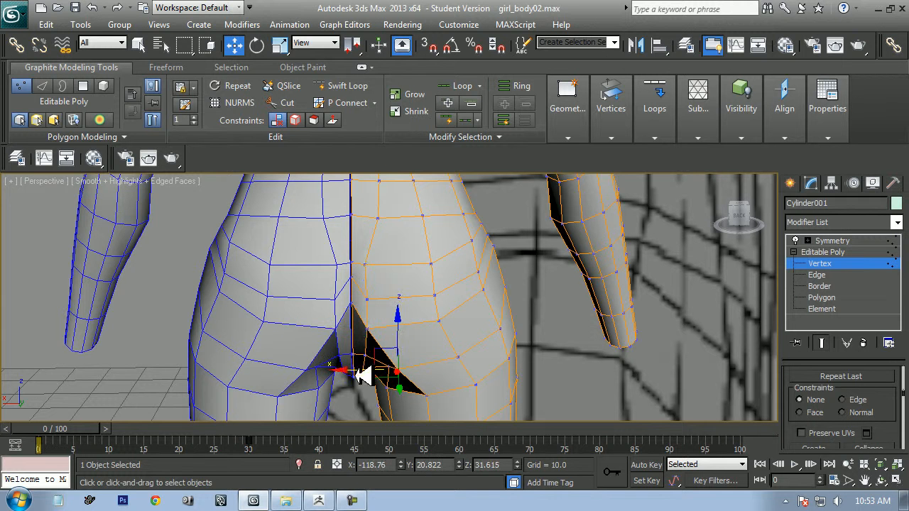
left_click_drag(346, 370, 328, 374)
middle_click_drag(338, 366, 361, 362, "alt")
scroll(485, 346, "down", 3)
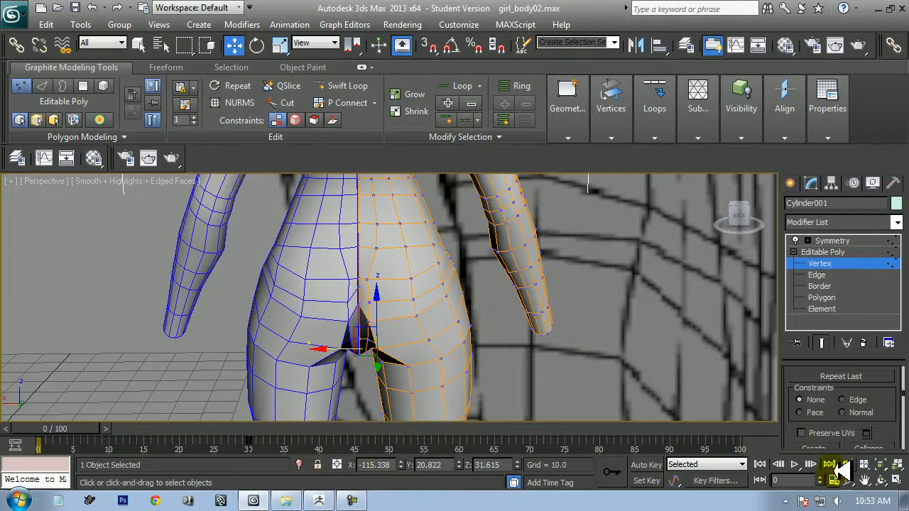
left_click(881, 481)
left_click_drag(442, 331, 420, 315)
scroll(402, 312, "up", 4)
middle_click_drag(413, 345, 406, 294)
right_click(401, 295)
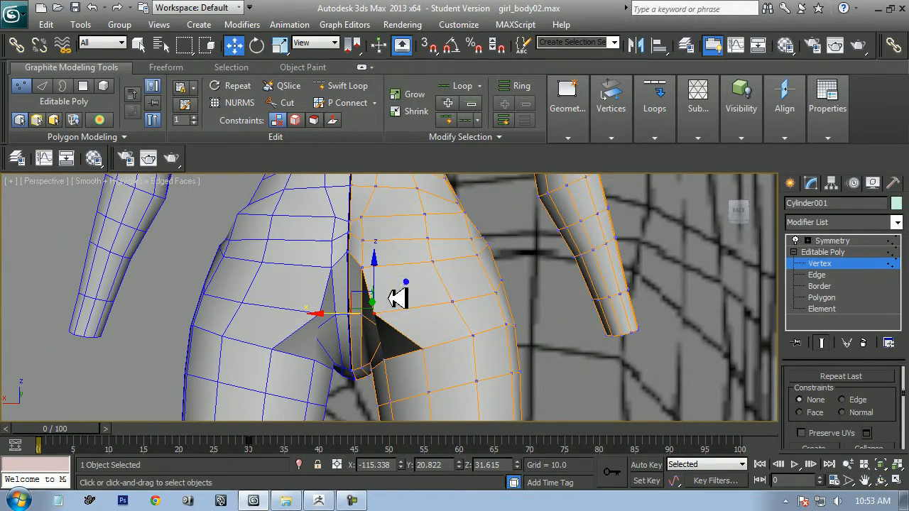
left_click_drag(319, 315, 313, 317)
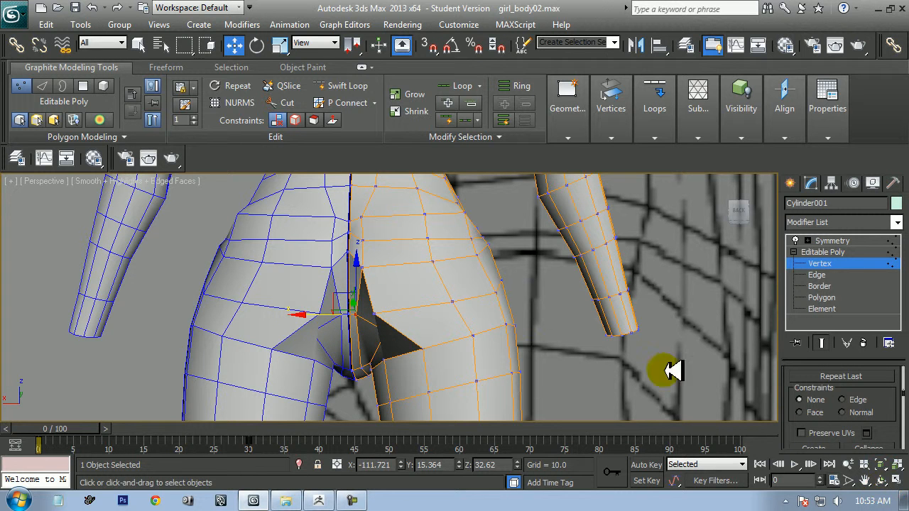
Leave vertex editing and enable NURMS smoothing on the body's Editable Poly level beneath the Symmetry modifier
left_click(881, 480)
left_click_drag(751, 420, 366, 262)
right_click(364, 261)
left_click(337, 245)
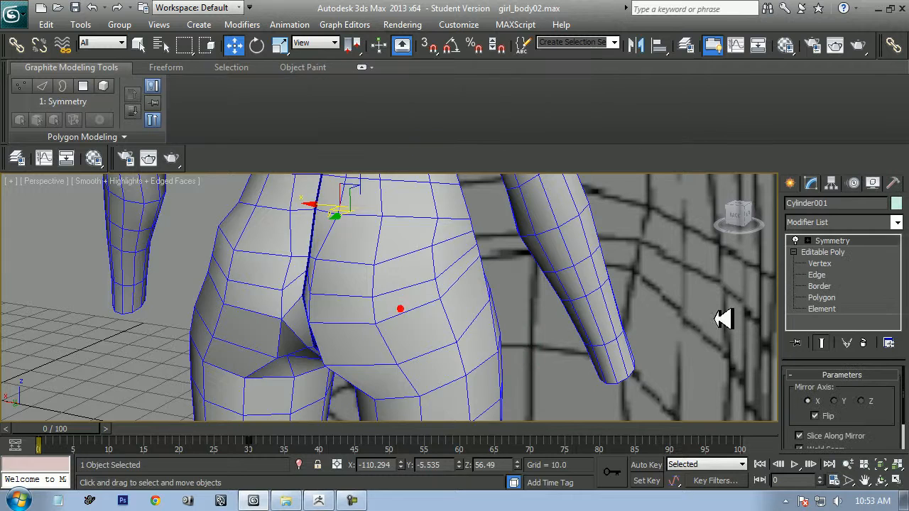
left_click_drag(513, 294, 413, 272)
right_click(414, 272)
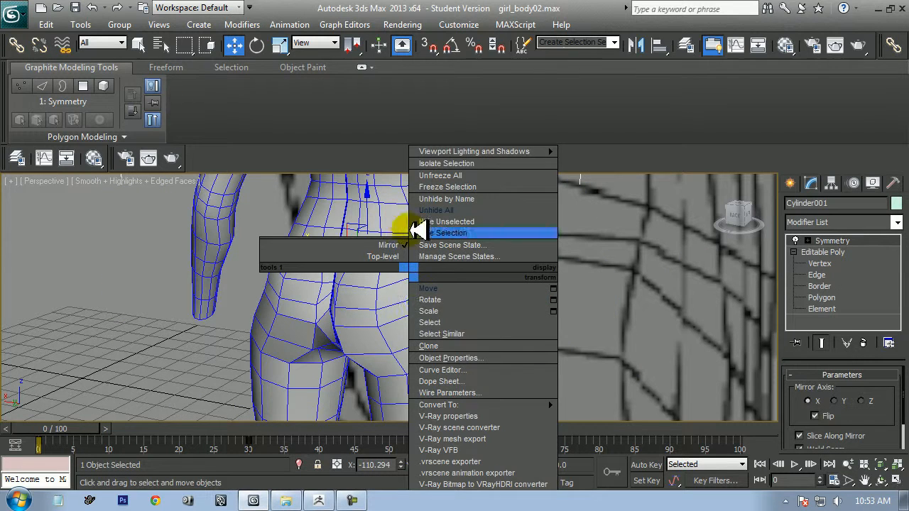
left_click(823, 252)
right_click(417, 272)
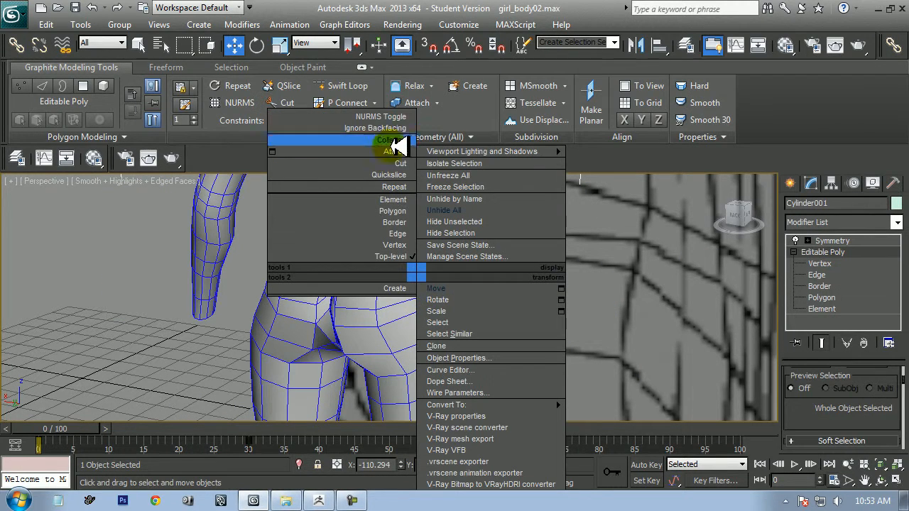
left_click(380, 116)
Deselect the body and examine the smoothed buttocks and hips from the rear and side
left_click(644, 336)
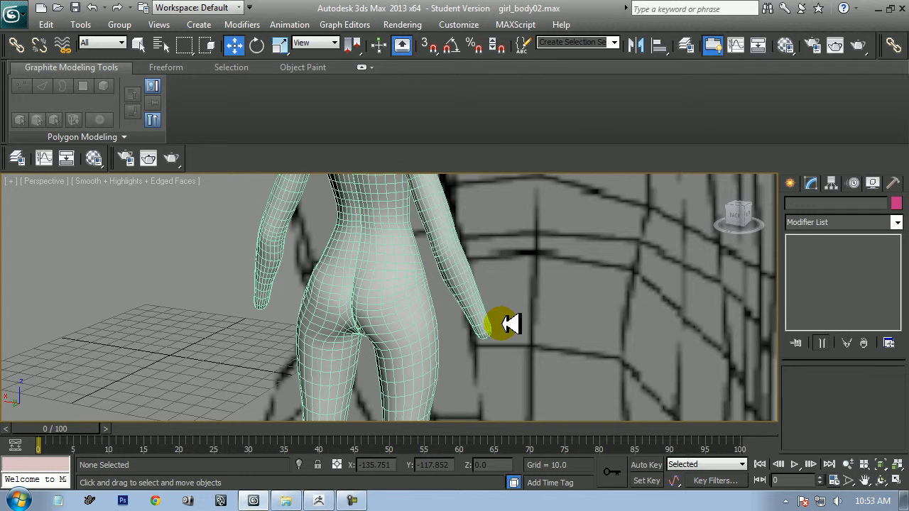
left_click(881, 481)
left_click_drag(603, 349, 389, 293)
key("F4")
key("w")
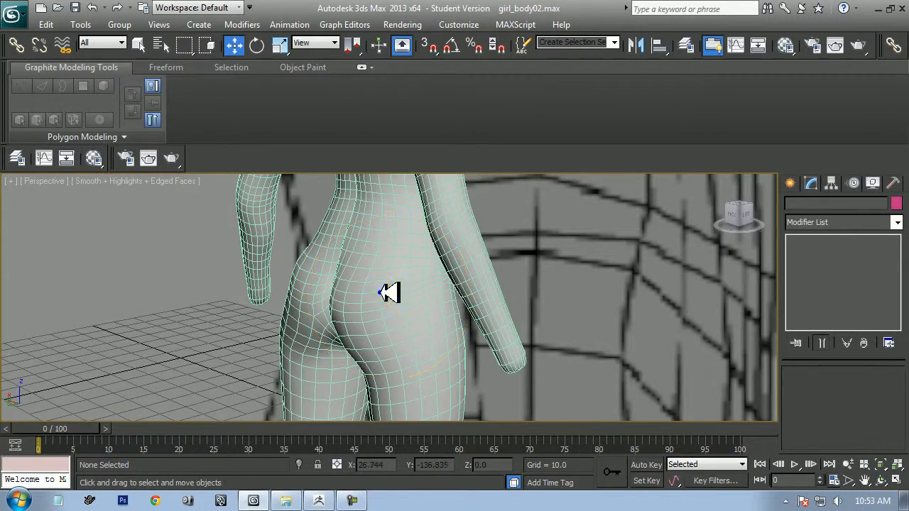
Return to vertex editing, set the constraint to Edge and slide the side hip vertex down to about X -139.4, Y 1.8, Z 47.9
left_click(379, 315)
left_click(823, 252)
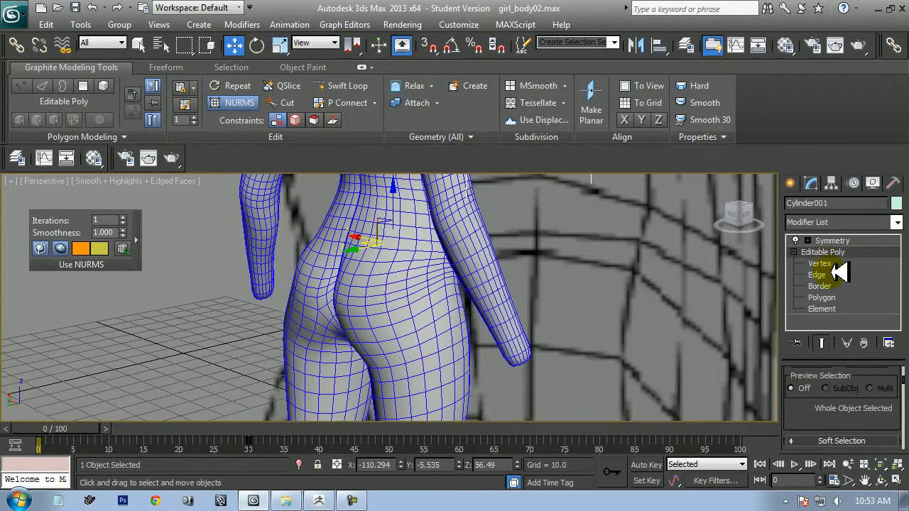
left_click(821, 264)
scroll(444, 322, "up", 3)
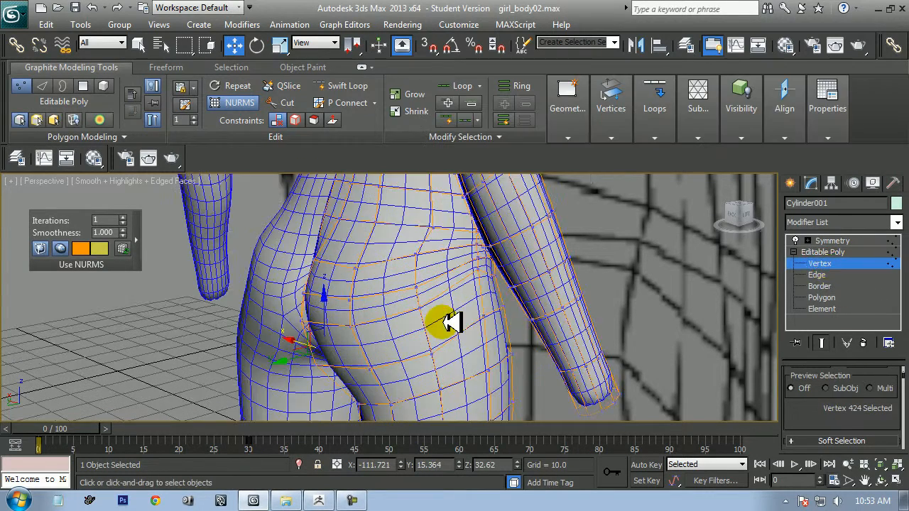
left_click(476, 270)
scroll(828, 427, "down", 10)
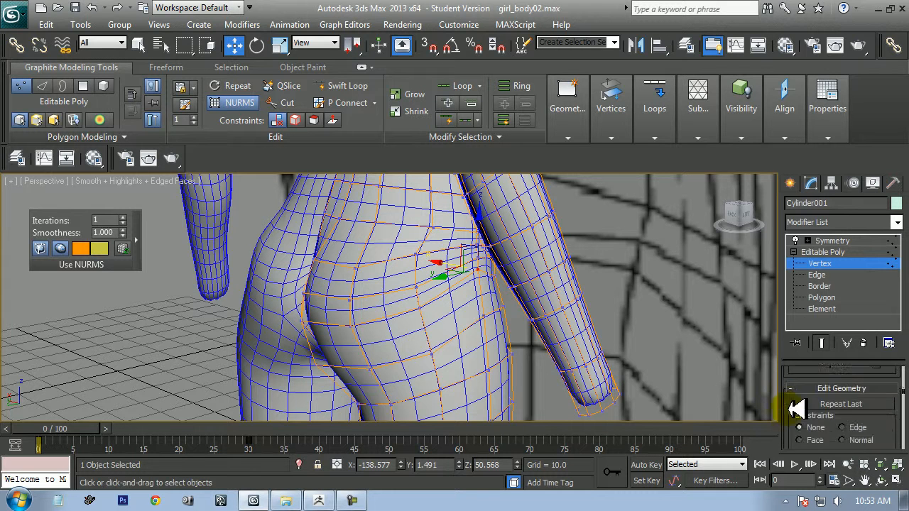
scroll(827, 429, "up", 5)
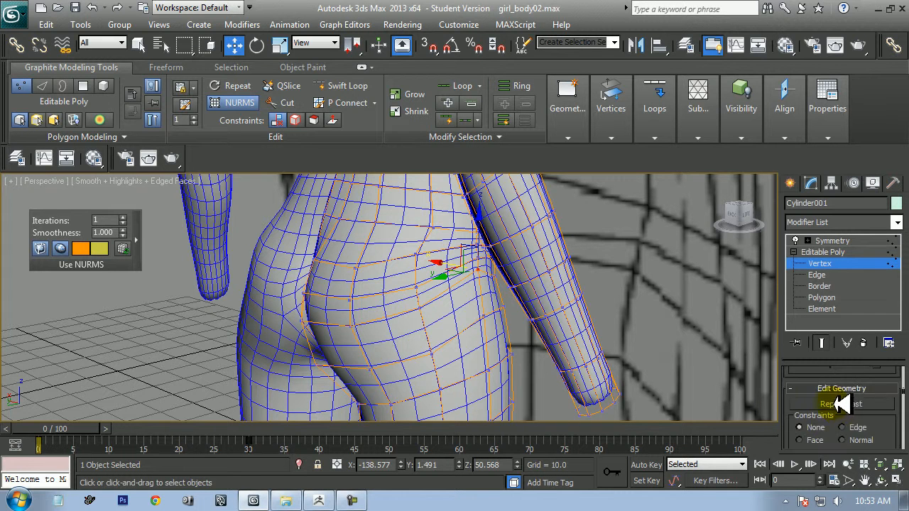
left_click_drag(858, 425, 859, 404)
left_click_drag(460, 280, 489, 240)
middle_click_drag(486, 290, 432, 304)
scroll(432, 304, "up", 3)
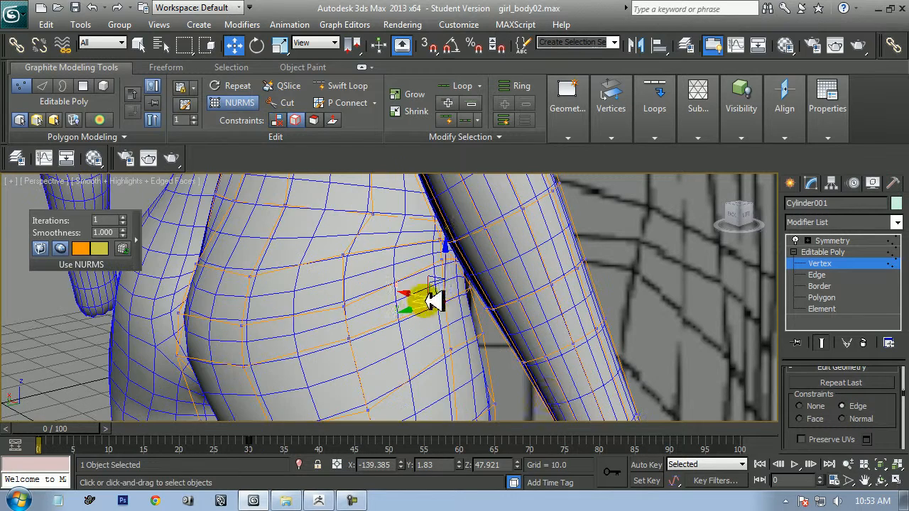
Slide the vertex at the hip's upper side upward along its edge to about X -135.1, Y -2.1, Z 57.1
left_click(880, 481)
left_click_drag(504, 343, 446, 299)
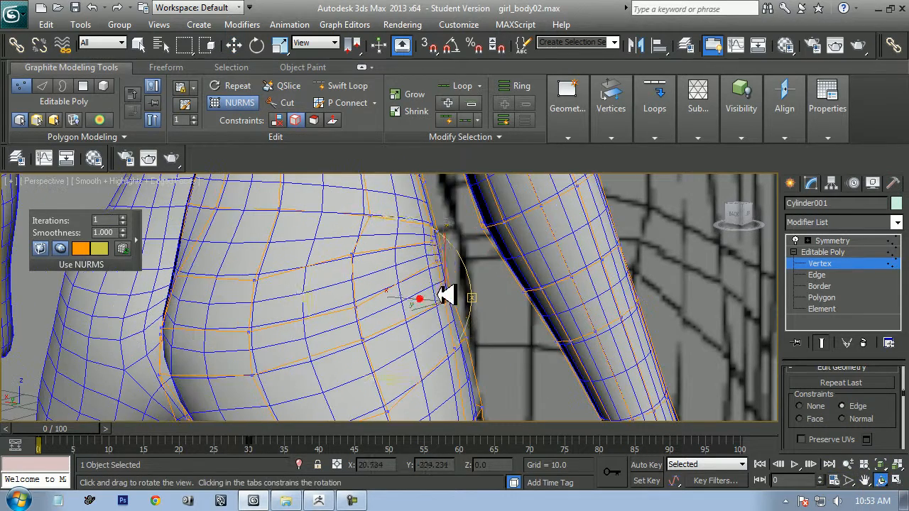
key("w")
left_click(435, 225)
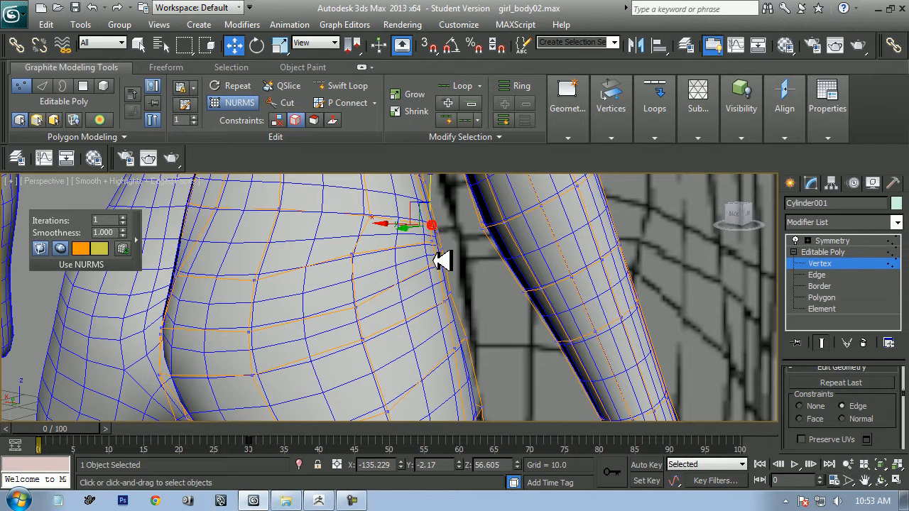
left_click_drag(439, 242, 433, 187)
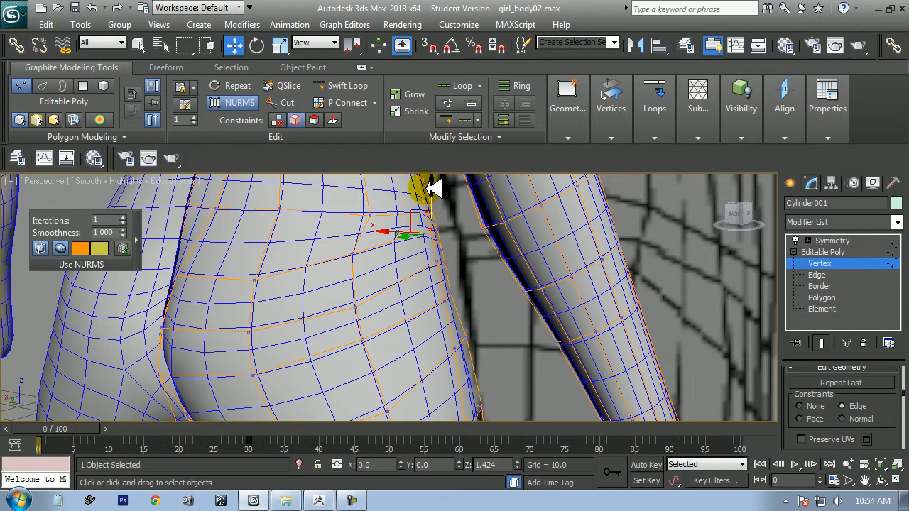
Slide the neighbouring vertex on the front of the hip upward to about X -131.8, Y -10.5, Z 55.5
left_click(880, 481)
left_click_drag(422, 301, 246, 289)
key("w")
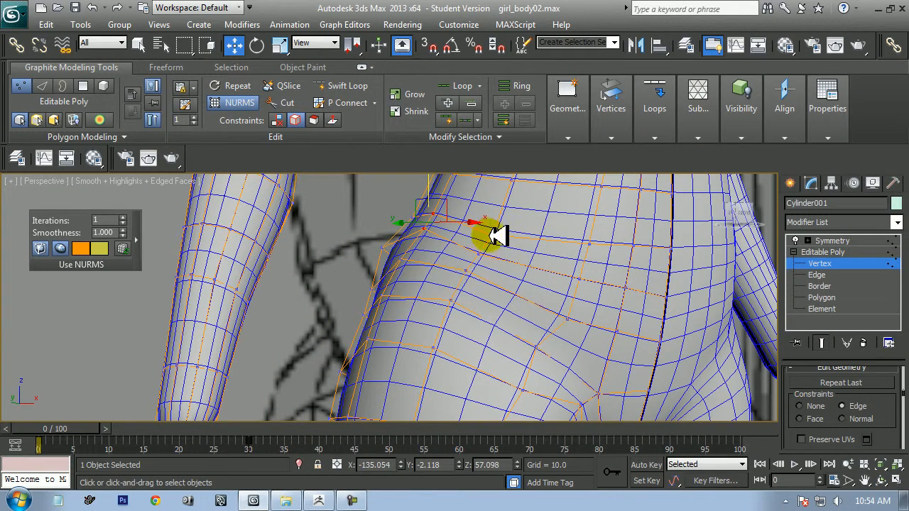
left_click(475, 250)
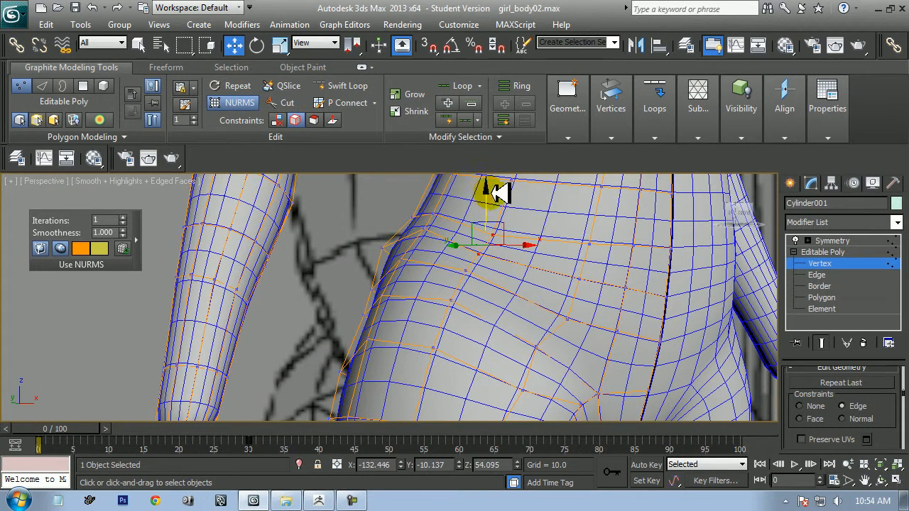
left_click_drag(490, 198, 489, 185)
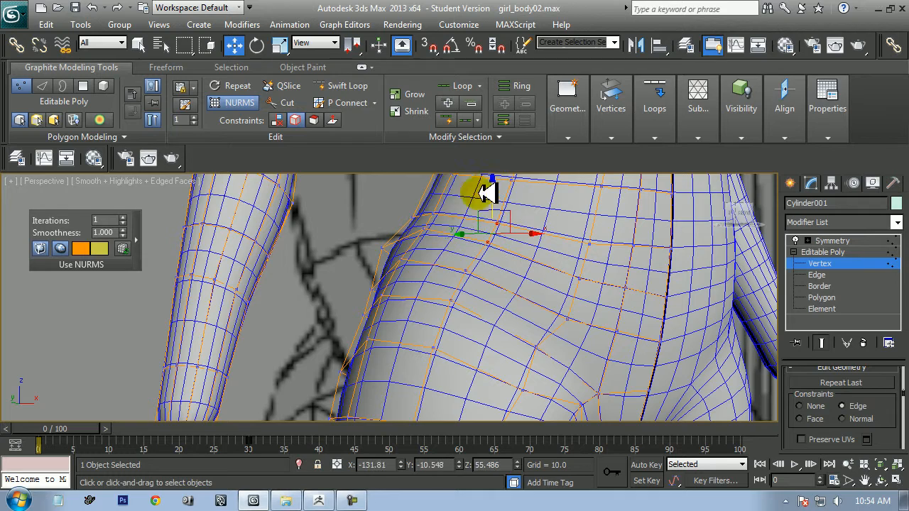
Raise the hip's upper side vertex further along its edge to about X -134.8, Y -2.3, Z 57.7
middle_click_drag(431, 229, 456, 279)
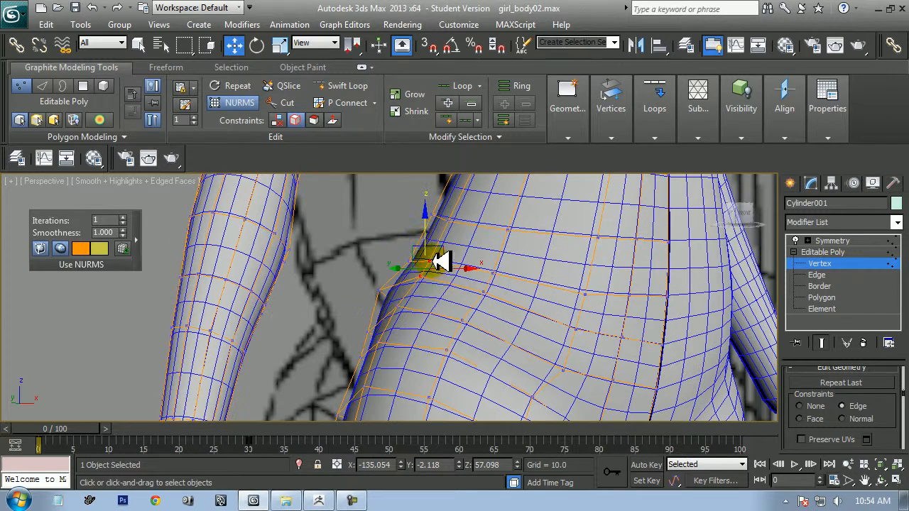
left_click_drag(430, 237, 426, 224)
scroll(498, 306, "down", 3)
middle_click_drag(498, 301, 492, 275)
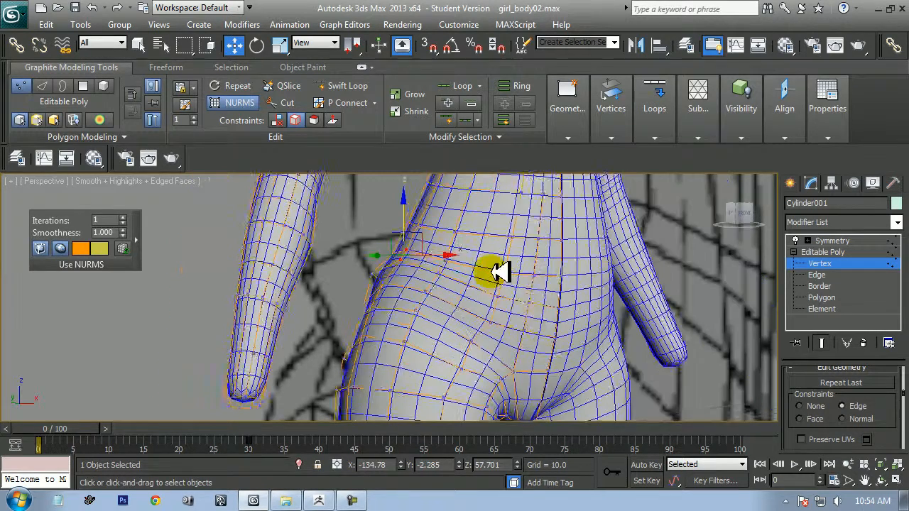
Select two neighbouring lower-belly vertices near the centre line and slide them slightly downward along their edges
middle_click_drag(530, 313, 491, 290)
left_click(493, 308)
left_click(519, 313, "ctrl")
left_click_drag(504, 256, 507, 267)
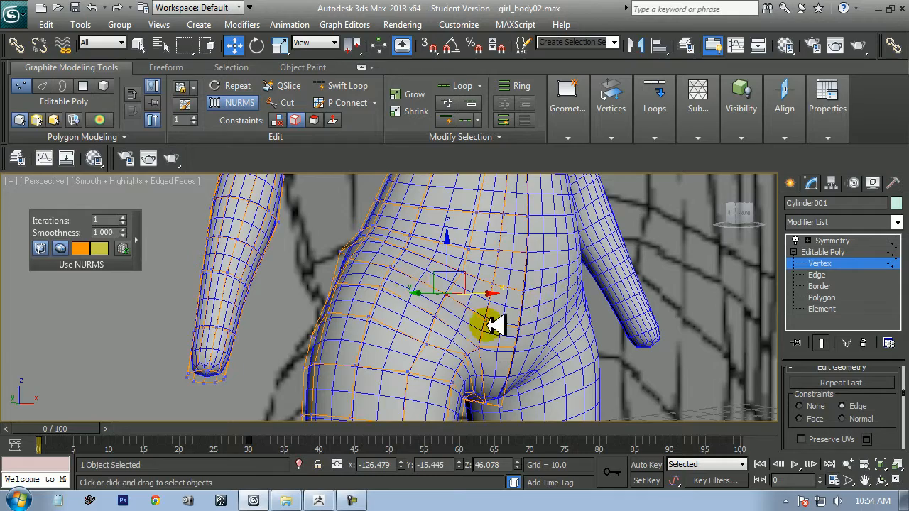
Leave vertex editing and show the smoothed body from head to legs in the perspective view
middle_click_drag(468, 334, 407, 389)
scroll(425, 336, "down", 3)
middle_click_drag(428, 302, 444, 275)
right_click(446, 275)
left_click(415, 255)
scroll(572, 265, "down", 5)
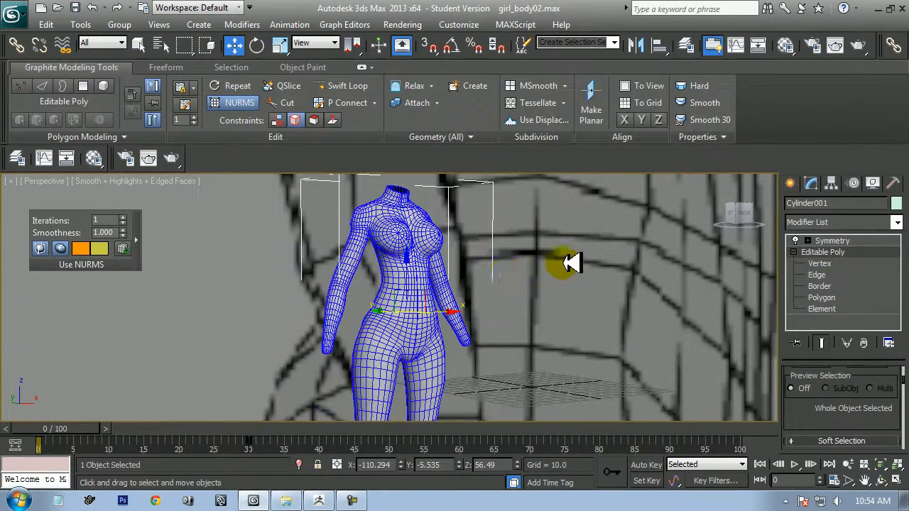
Show the lower legs and reference feet in the front view and turn off the Symmetry modifier
scroll(515, 273, "up", 5)
key("f")
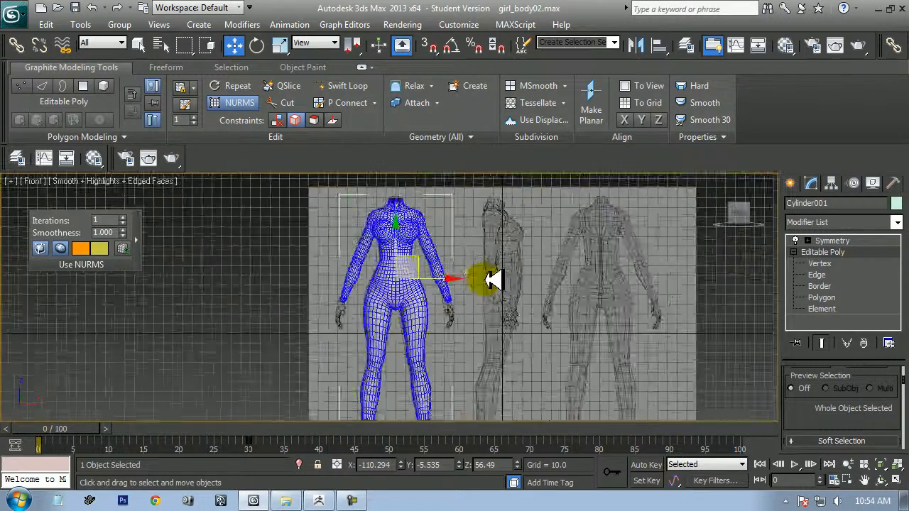
scroll(454, 316, "up", 3)
middle_click_drag(429, 316, 424, 264)
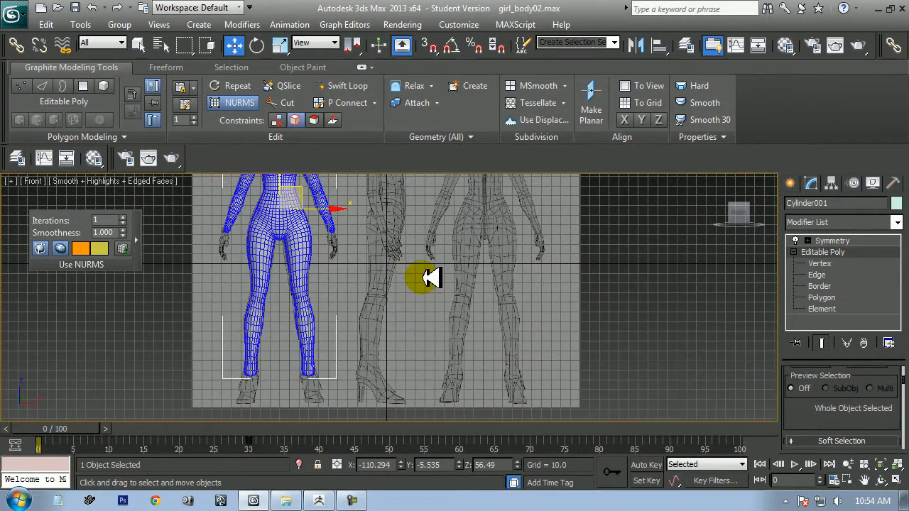
scroll(423, 310, "up", 4)
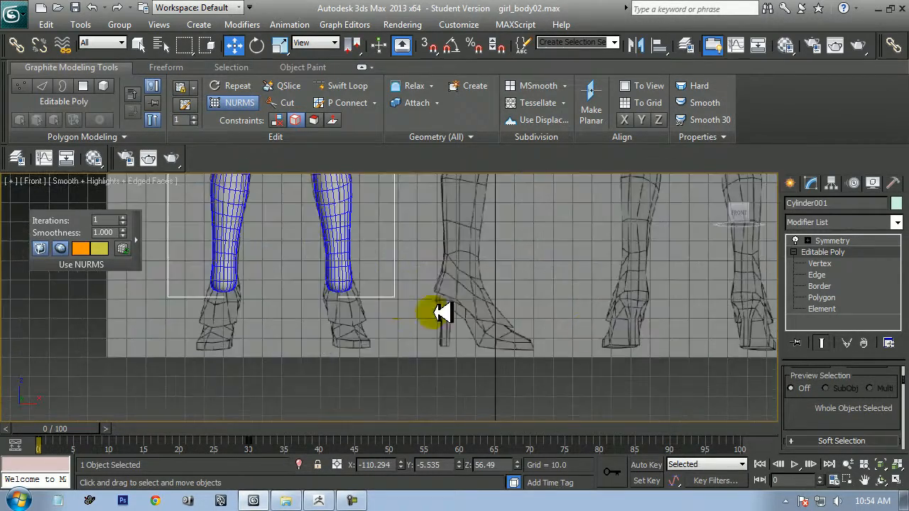
left_click(797, 240)
middle_click_drag(436, 292, 464, 312)
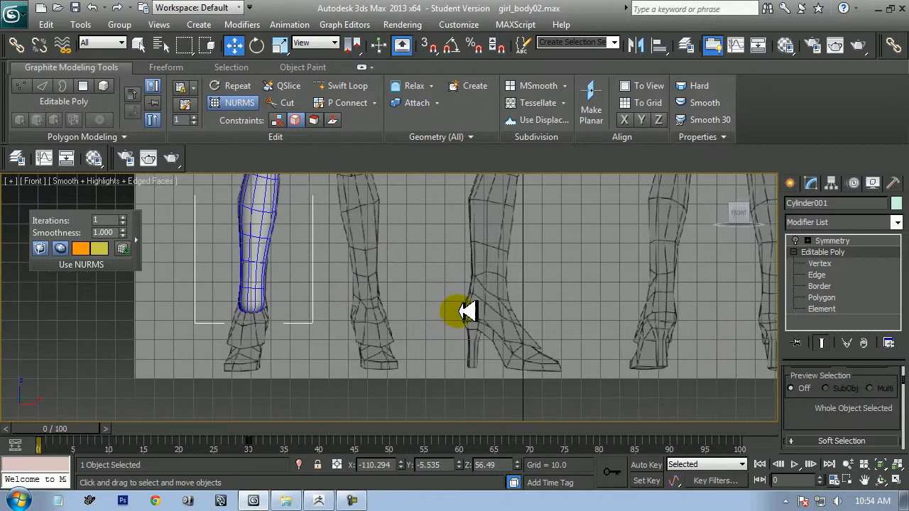
Switch to the left view and examine the leg and ankle against the side reference
key("l")
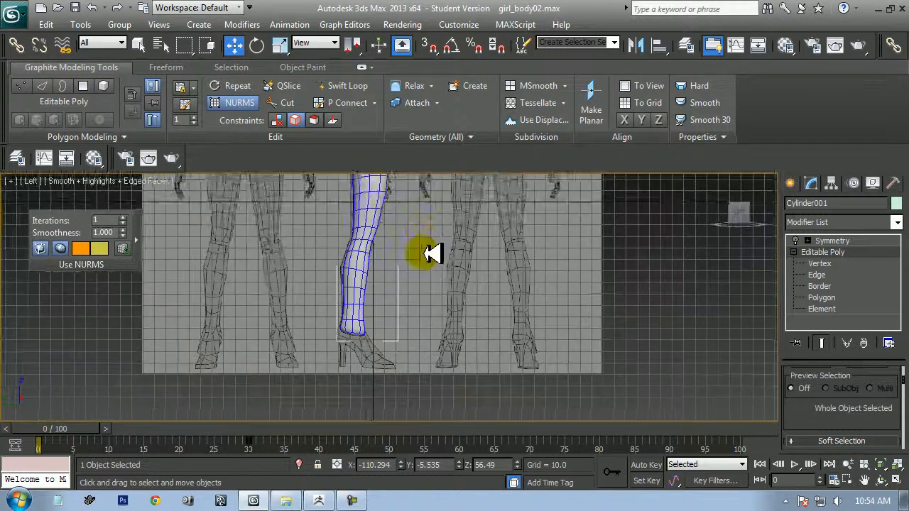
scroll(437, 287, "up", 4)
middle_click_drag(439, 288, 456, 244)
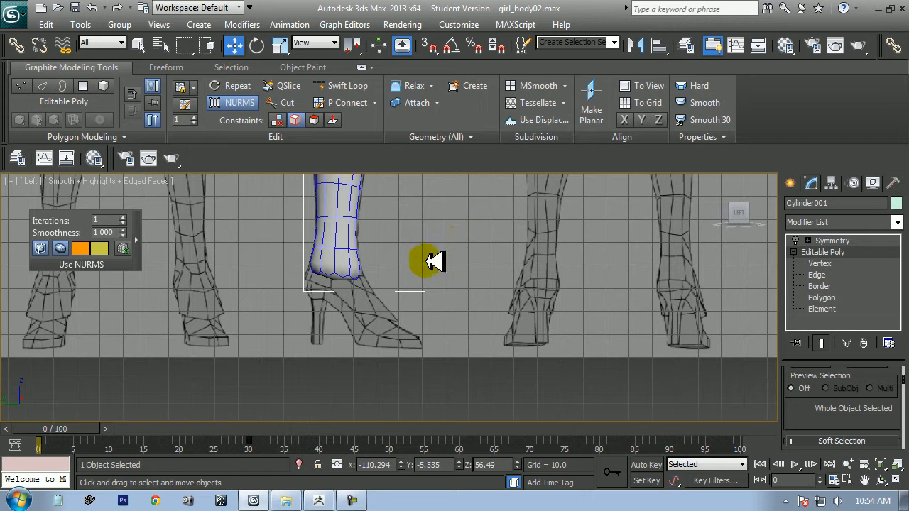
middle_click_drag(403, 261, 405, 372)
left_click(328, 500)
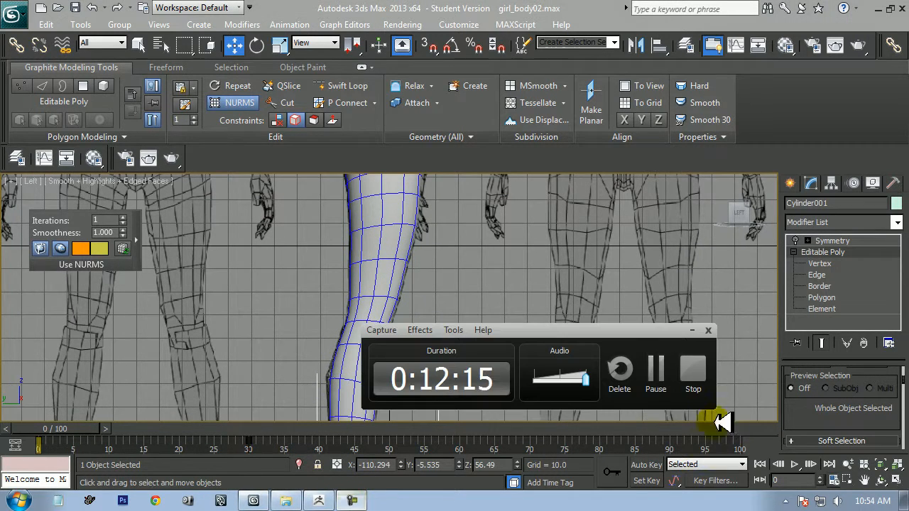